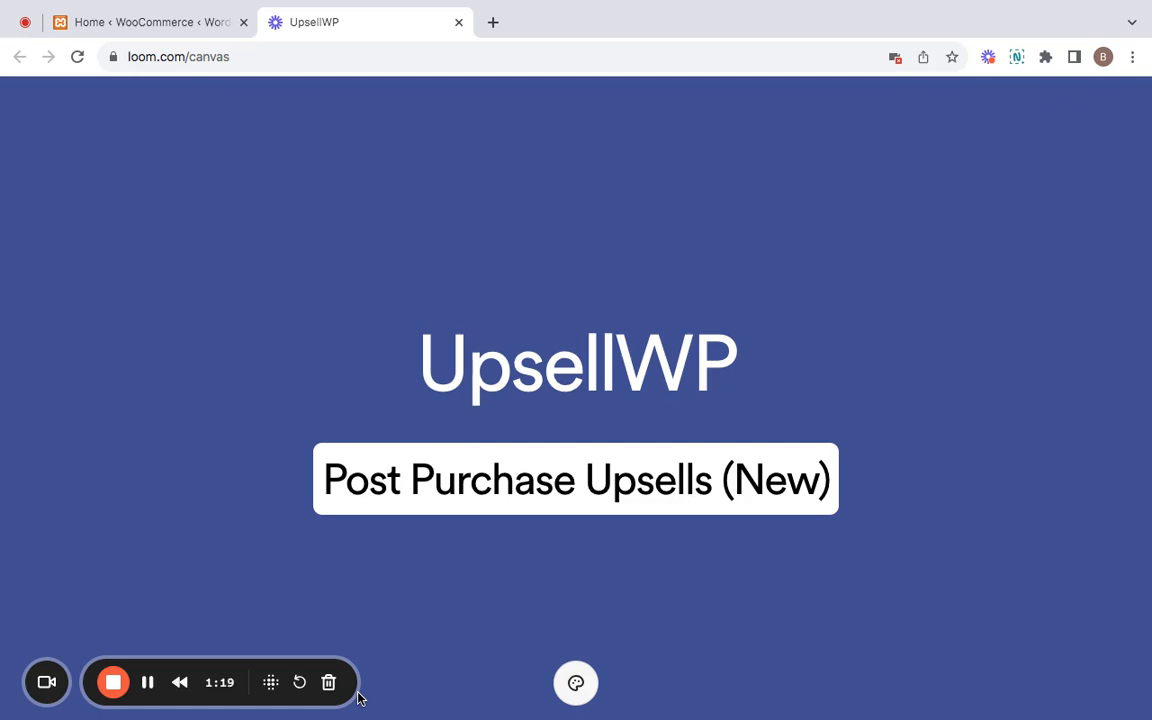
Switch to the WordPress admin and start a new campaign in UpsellWP
{"action": "left_click", "coordinate": [129, 34]}
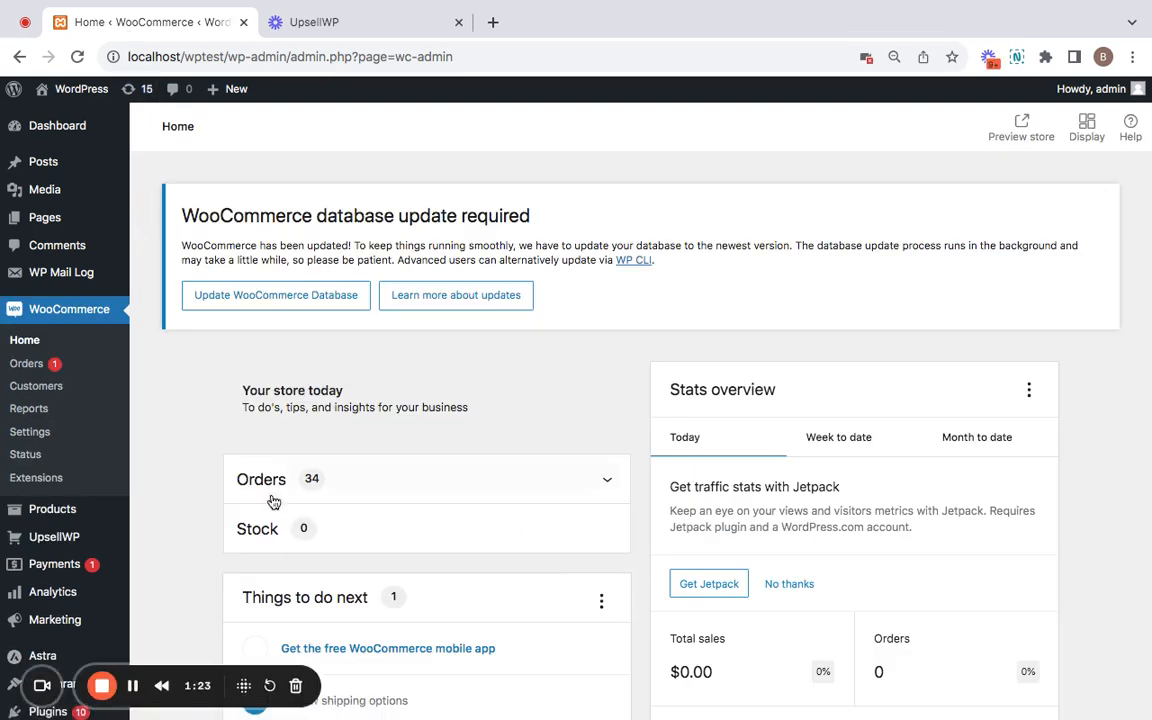
{"action": "mouse_move", "coordinate": [84, 538]}
{"action": "left_click", "coordinate": [167, 539]}
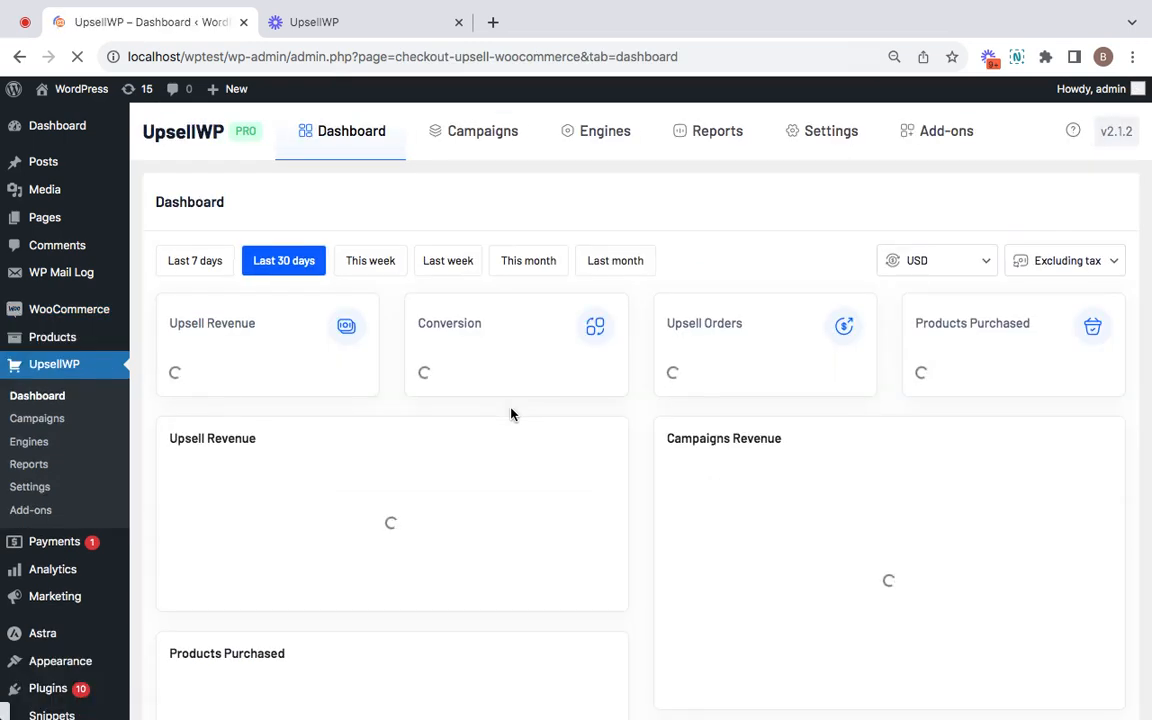
{"action": "left_click", "coordinate": [472, 147]}
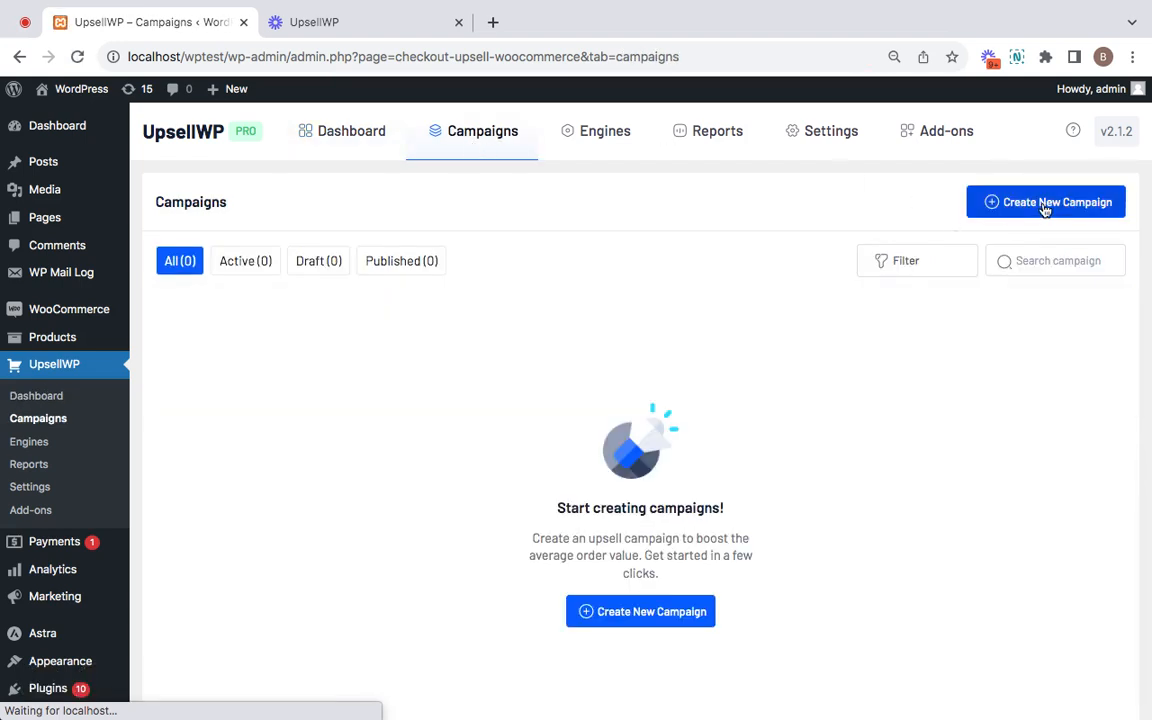
{"action": "left_click", "coordinate": [1043, 207]}
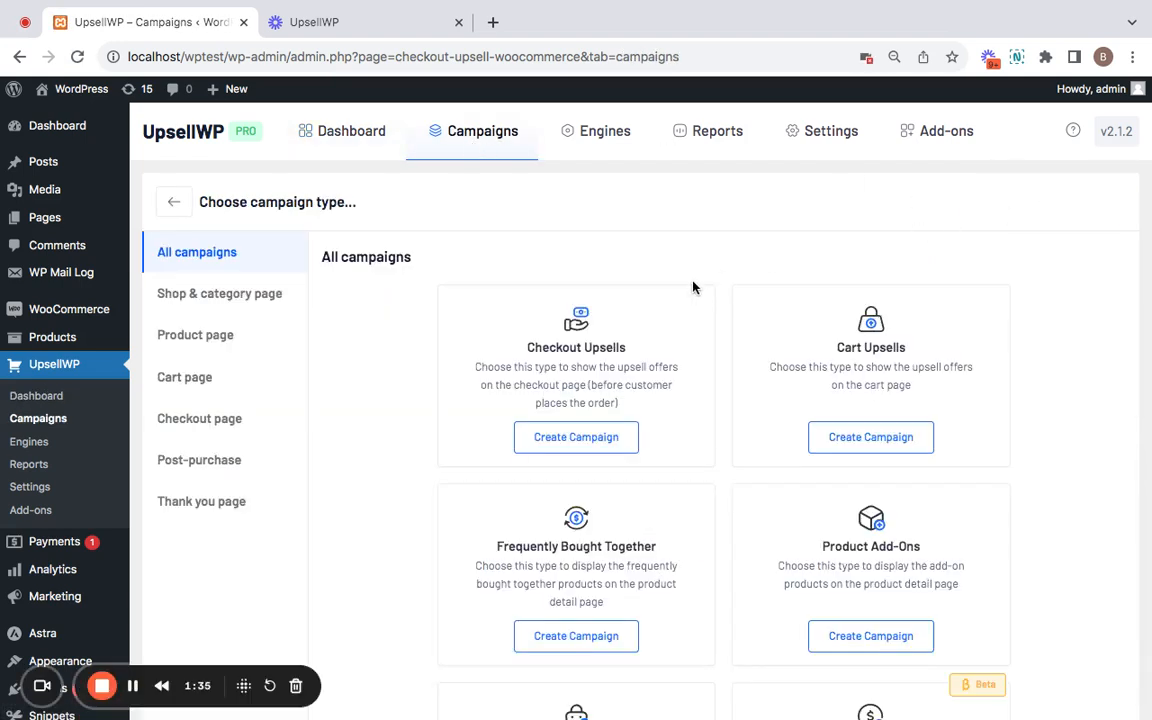
Create a Post-purchase Upsells campaign using WordPress (Gutenberg) as the page builder
{"action": "scroll", "coordinate": [800, 455], "scroll_direction": "down", "scroll_amount": 5}
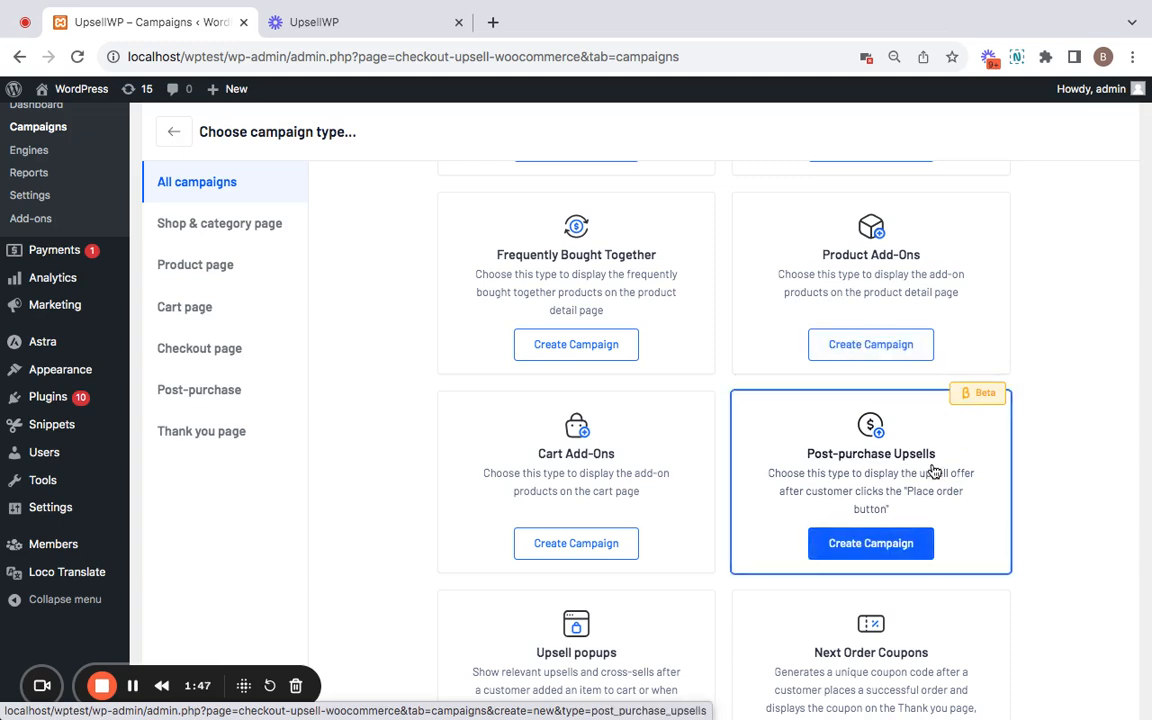
{"action": "scroll", "coordinate": [880, 460], "scroll_direction": "down", "scroll_amount": 2}
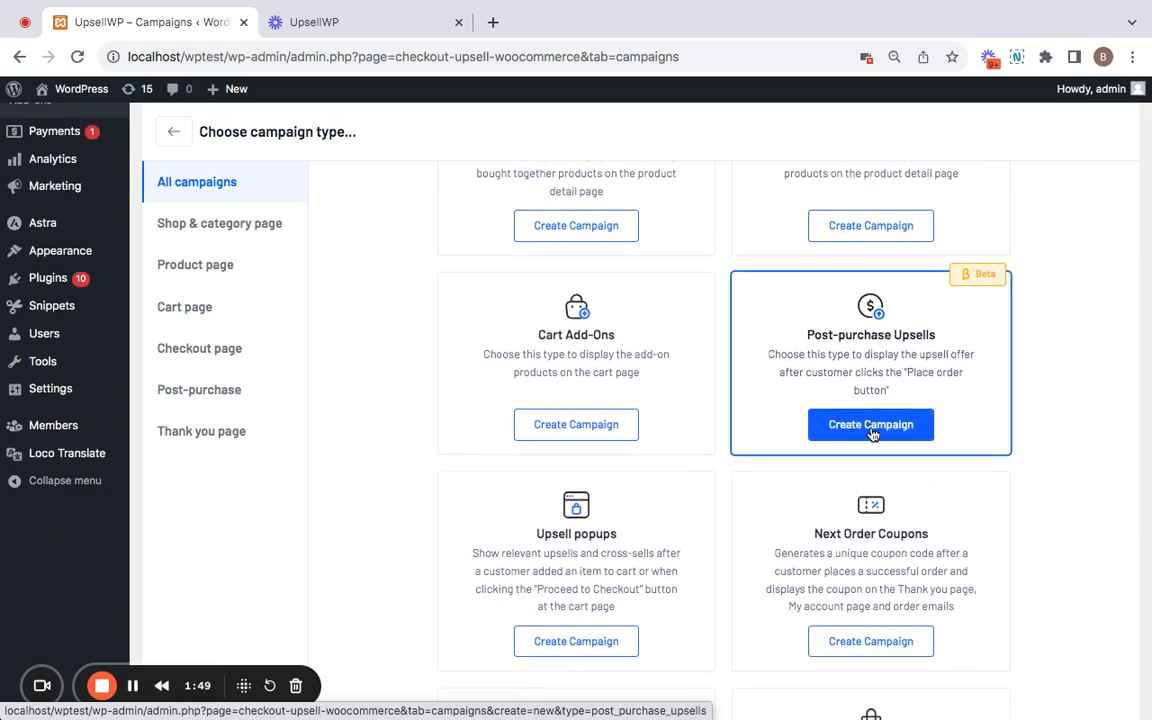
{"action": "scroll", "coordinate": [880, 480], "scroll_direction": "up", "scroll_amount": 2}
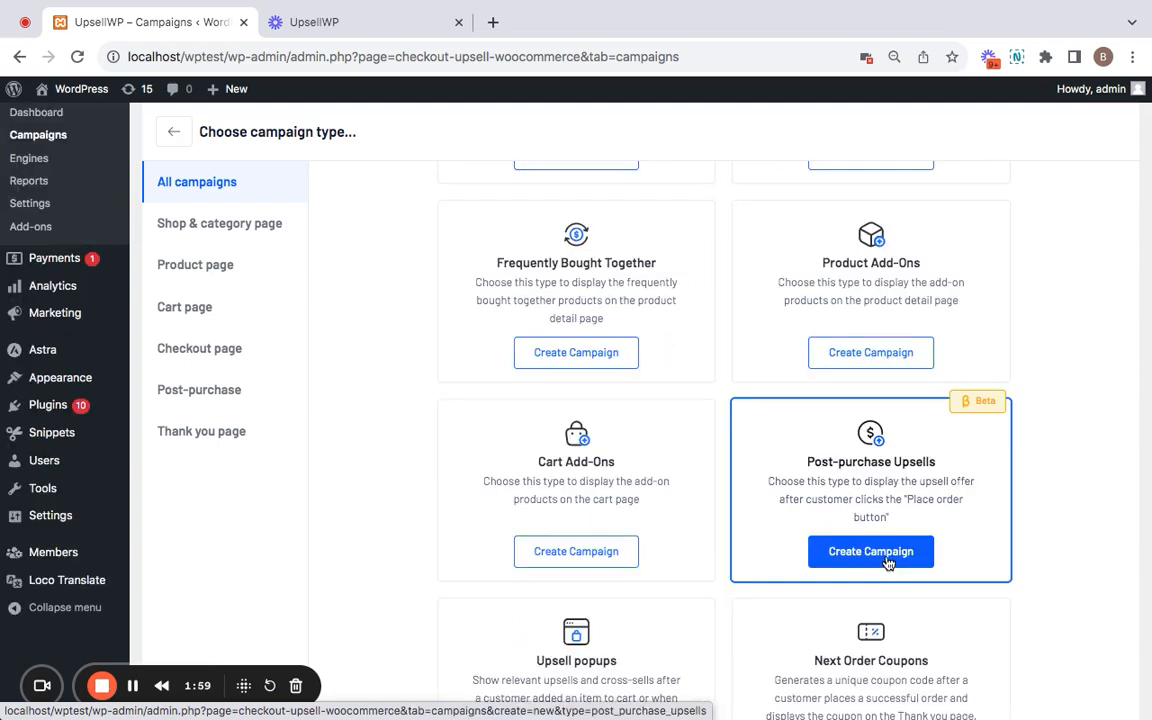
{"action": "left_click", "coordinate": [888, 563]}
{"action": "scroll", "coordinate": [885, 562], "scroll_direction": "up", "scroll_amount": 2}
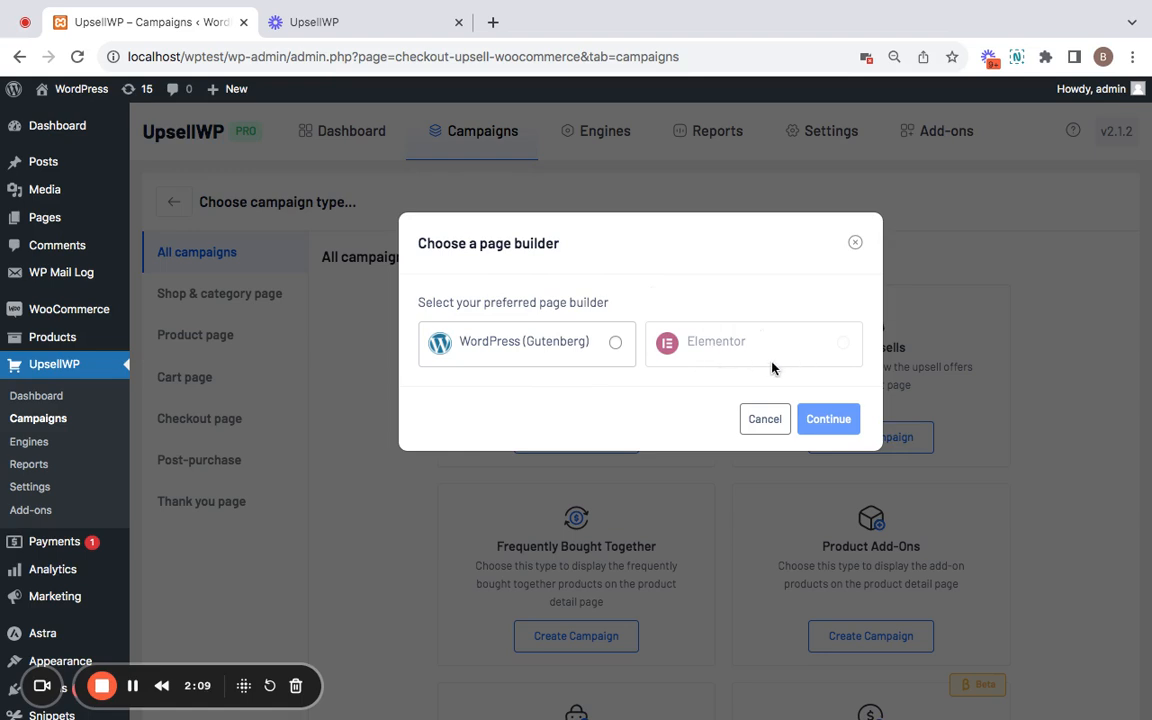
{"action": "left_click", "coordinate": [617, 344]}
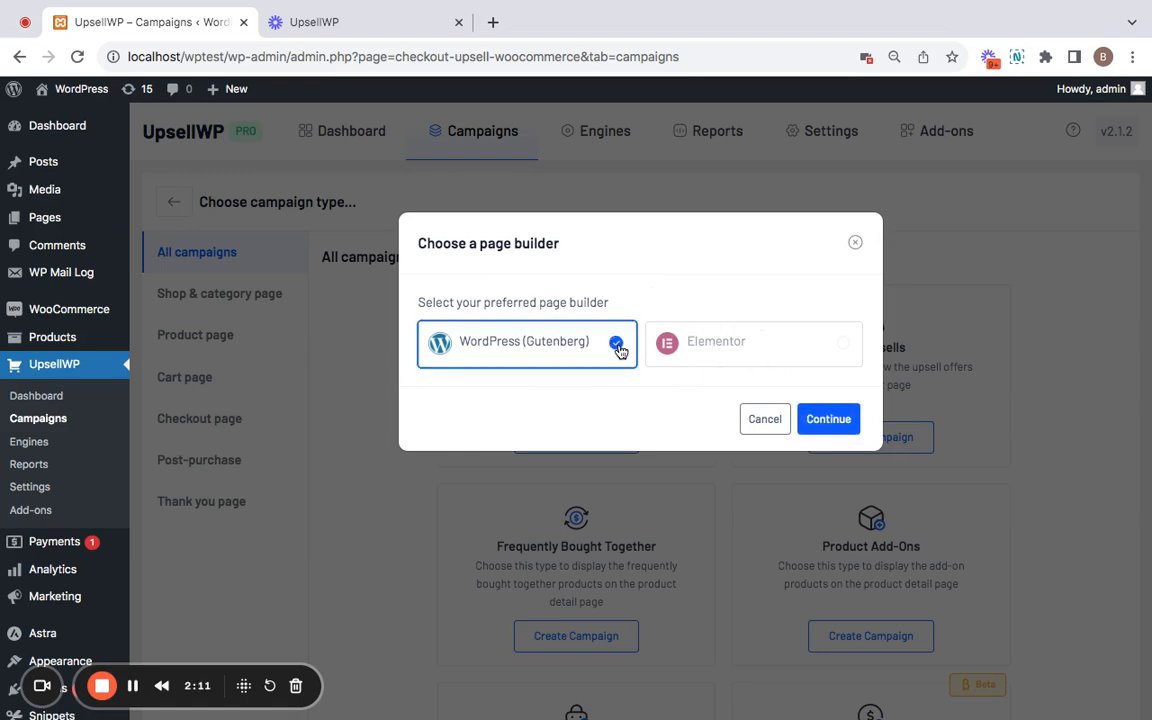
{"action": "left_click", "coordinate": [835, 430]}
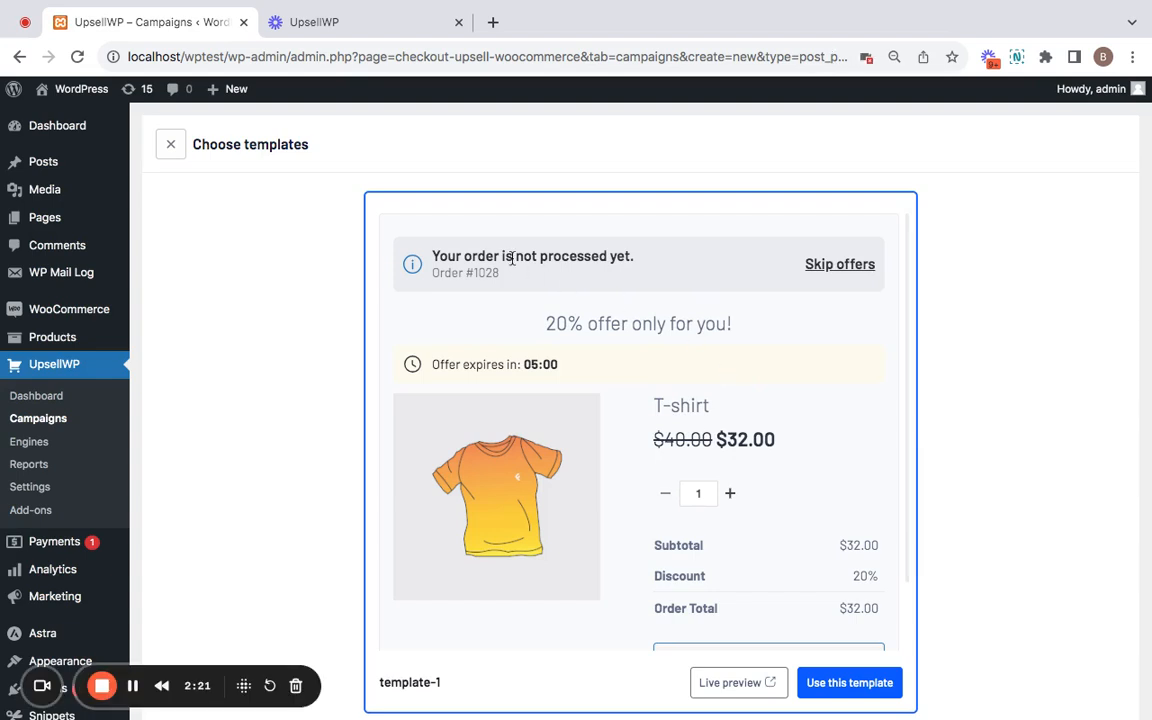
Compare the available offer page templates and use template-1 for the campaign
{"action": "scroll", "coordinate": [644, 350], "scroll_direction": "down", "scroll_amount": 3}
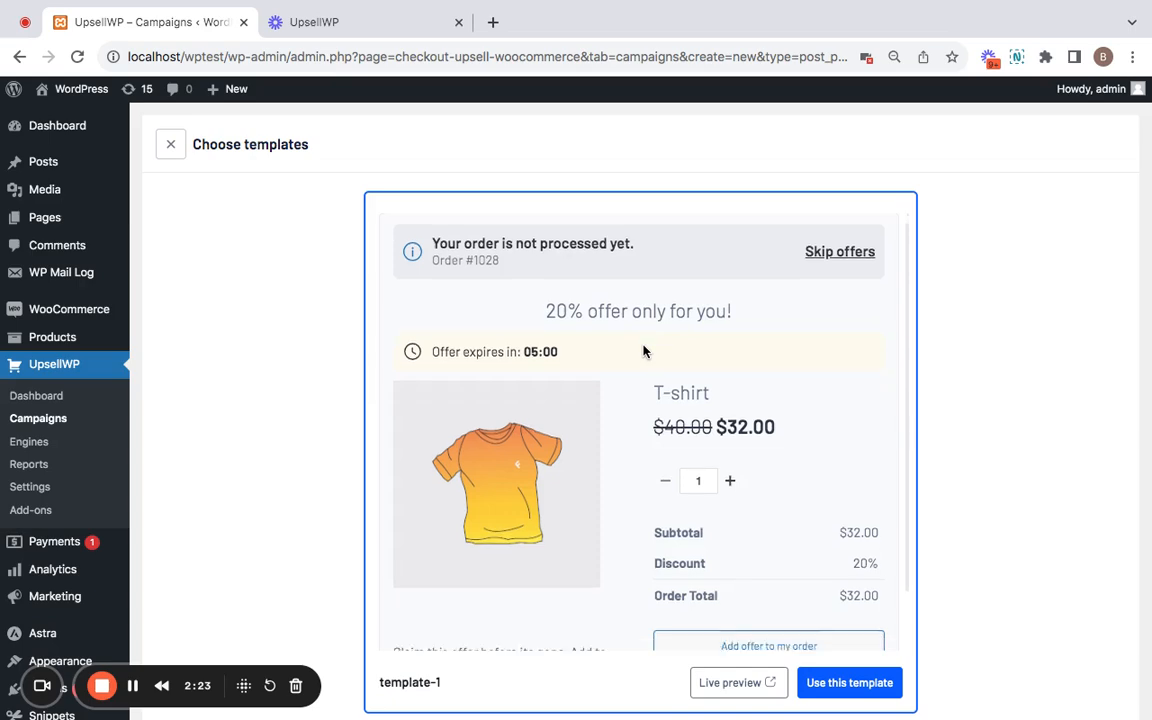
{"action": "scroll", "coordinate": [740, 504], "scroll_direction": "down", "scroll_amount": 5}
{"action": "scroll", "coordinate": [740, 504], "scroll_direction": "down", "scroll_amount": 3}
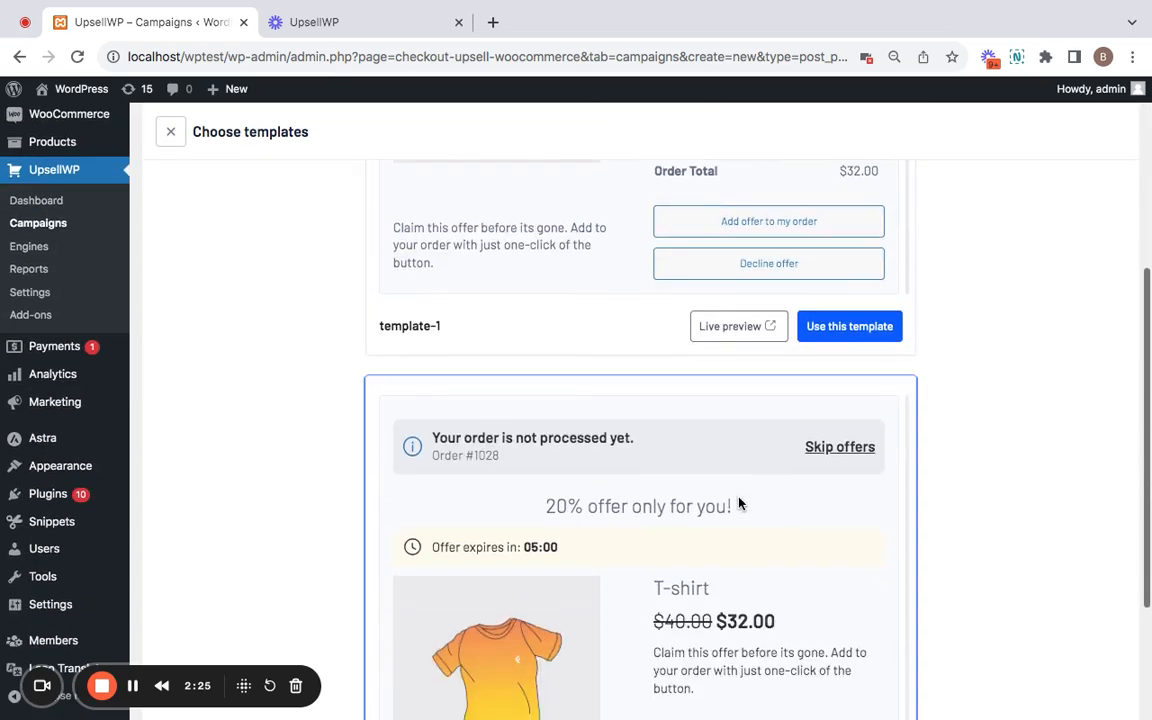
{"action": "scroll", "coordinate": [735, 496], "scroll_direction": "up", "scroll_amount": 2}
{"action": "scroll", "coordinate": [637, 296], "scroll_direction": "up", "scroll_amount": 2}
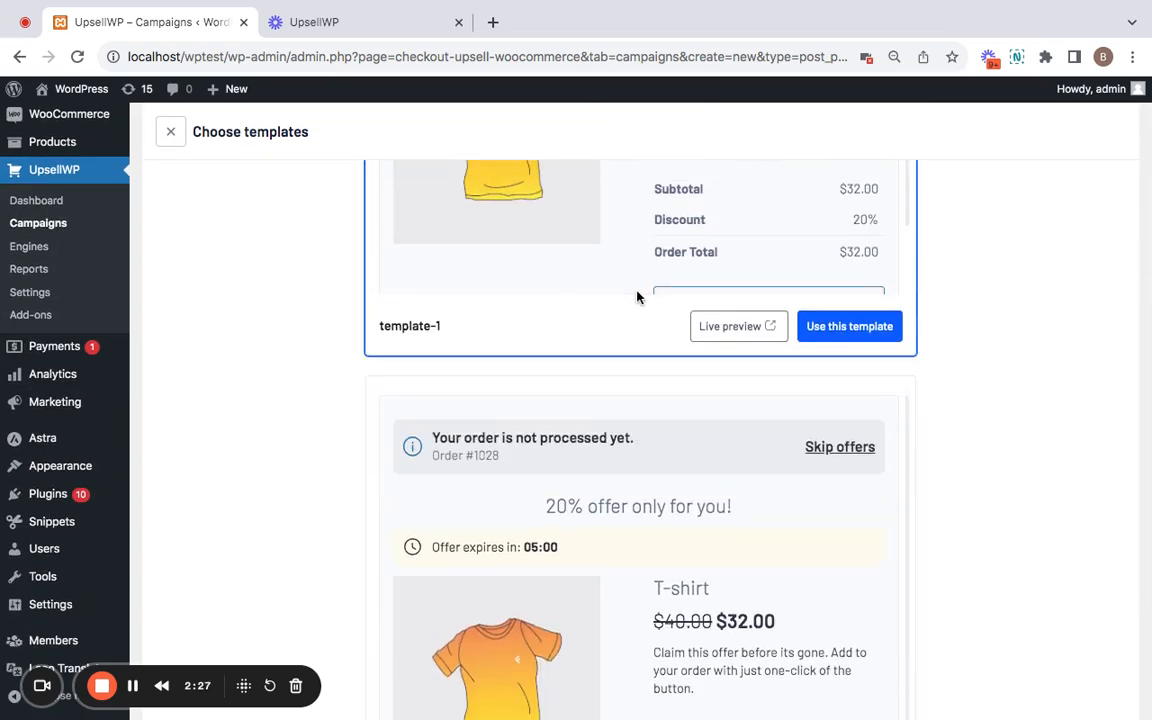
{"action": "scroll", "coordinate": [637, 296], "scroll_direction": "up", "scroll_amount": 3}
{"action": "scroll", "coordinate": [637, 296], "scroll_direction": "down", "scroll_amount": 4}
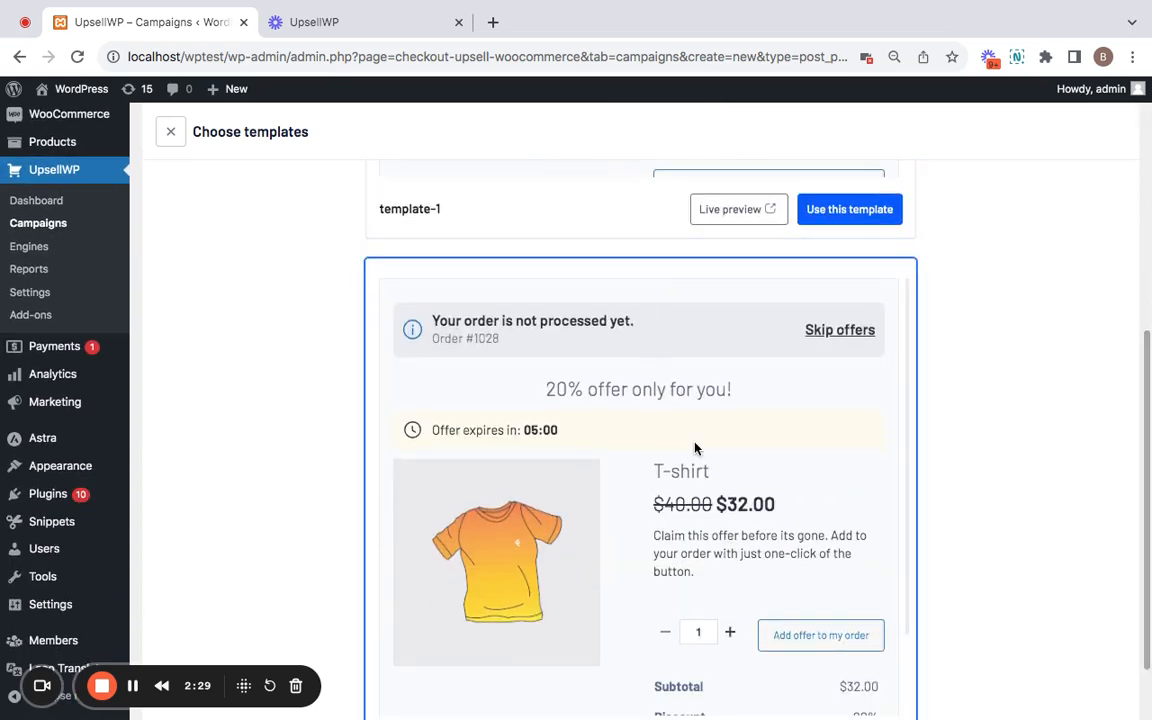
{"action": "scroll", "coordinate": [640, 216], "scroll_direction": "up", "scroll_amount": 3}
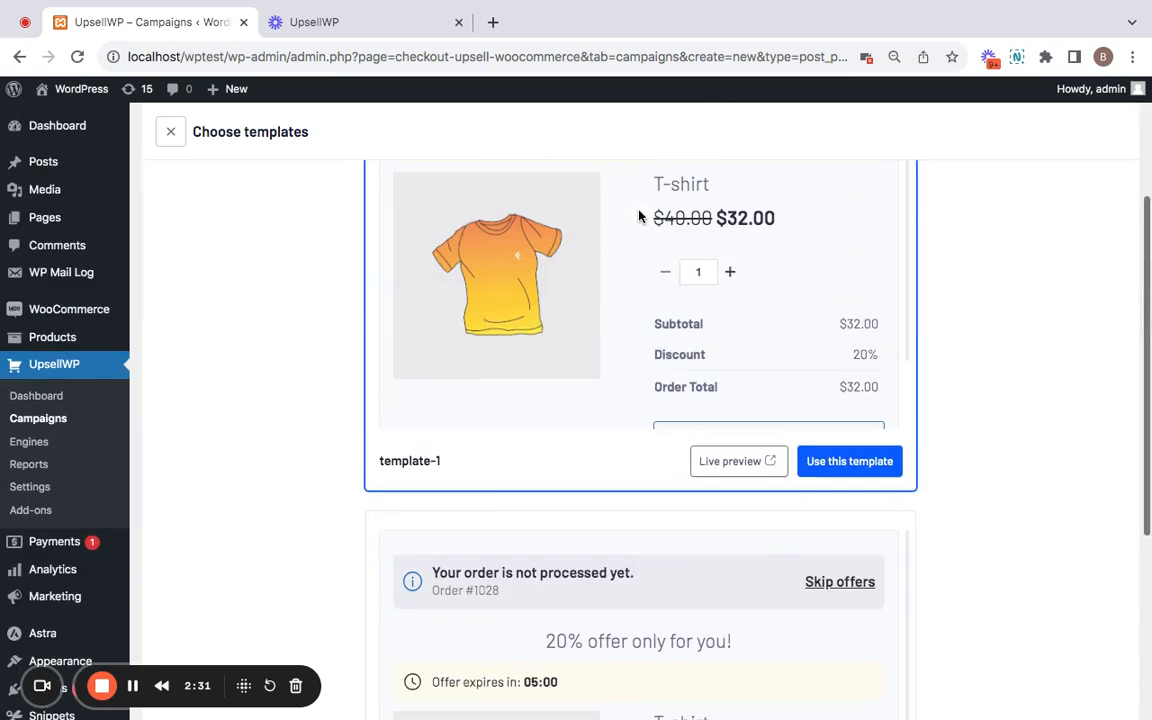
{"action": "left_click", "coordinate": [852, 471]}
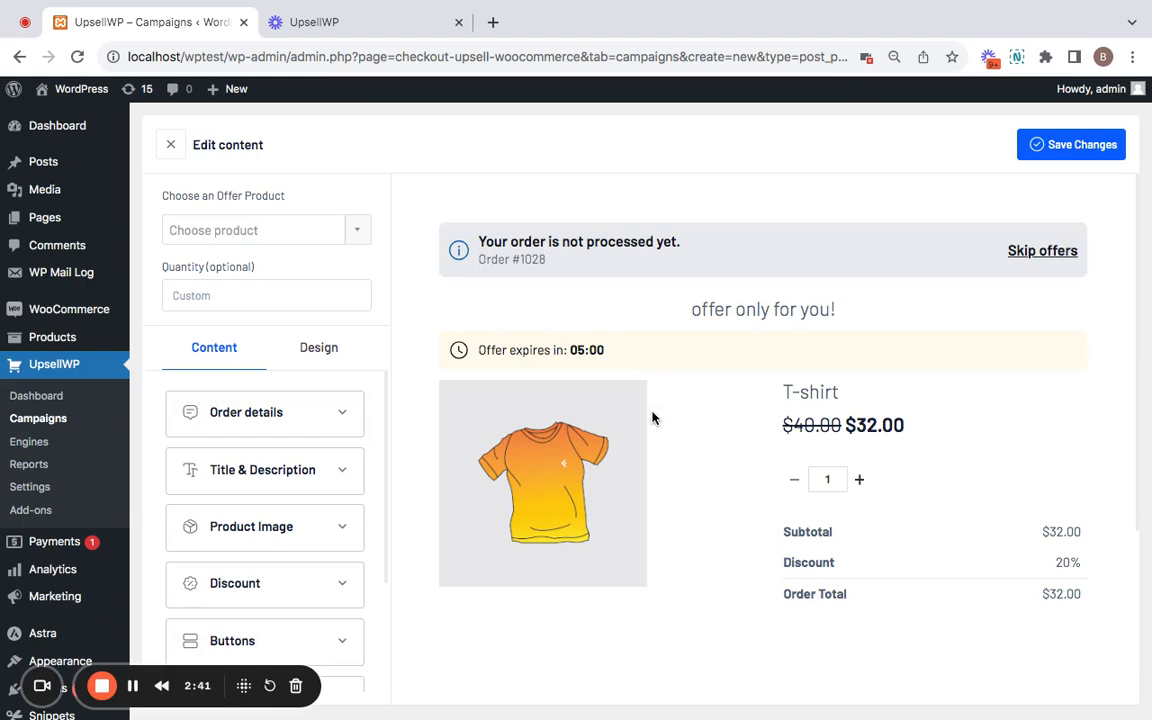
Choose the product "#353 Cap" as the offer product, leaving the optional quantity empty
{"action": "left_click", "coordinate": [255, 238]}
{"action": "type", "text": "cap"}
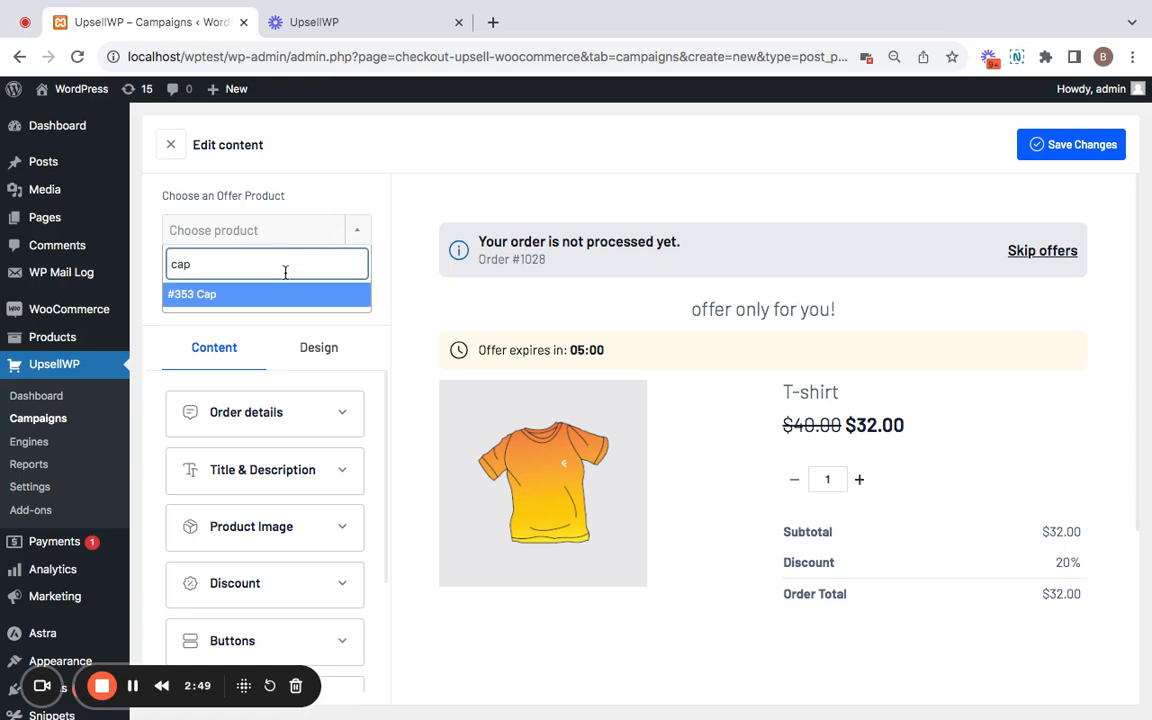
{"action": "left_click", "coordinate": [292, 292]}
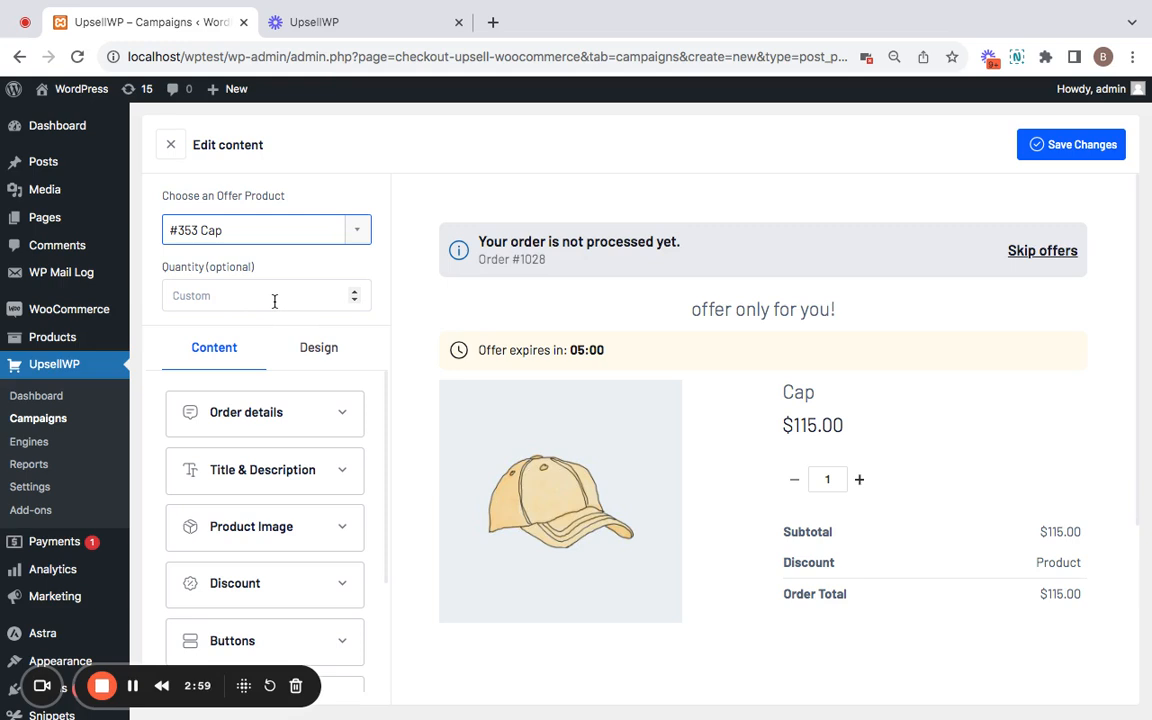
{"action": "left_click", "coordinate": [247, 300]}
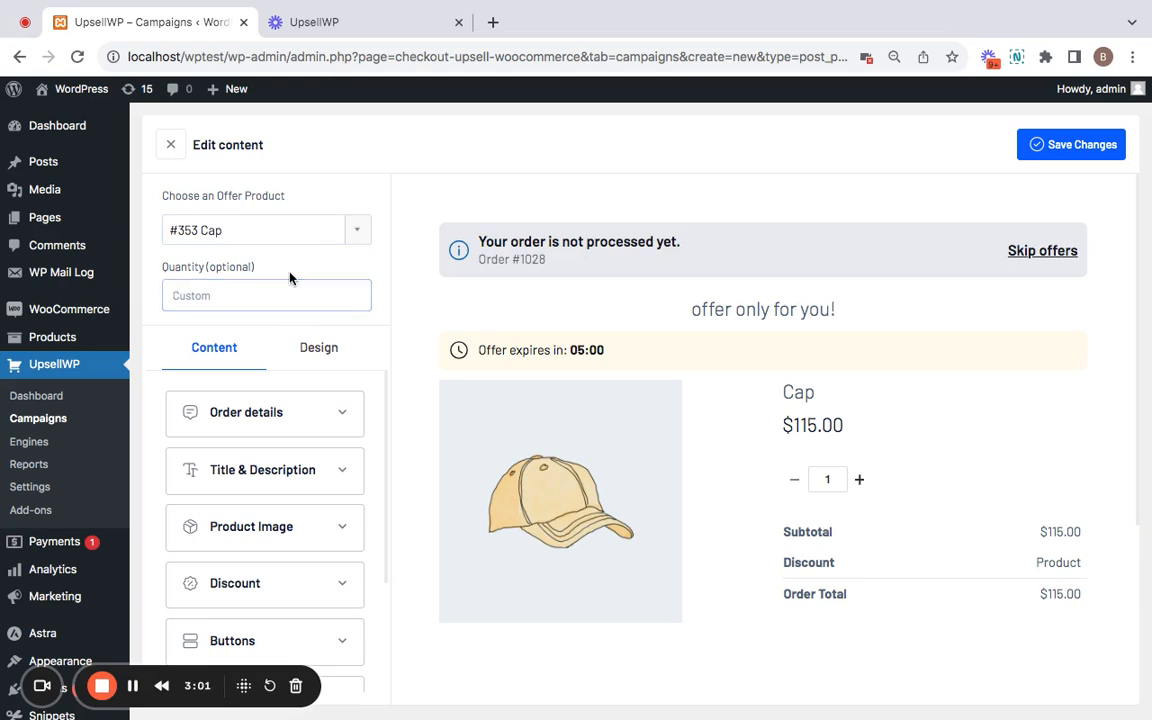
{"action": "left_click", "coordinate": [290, 278]}
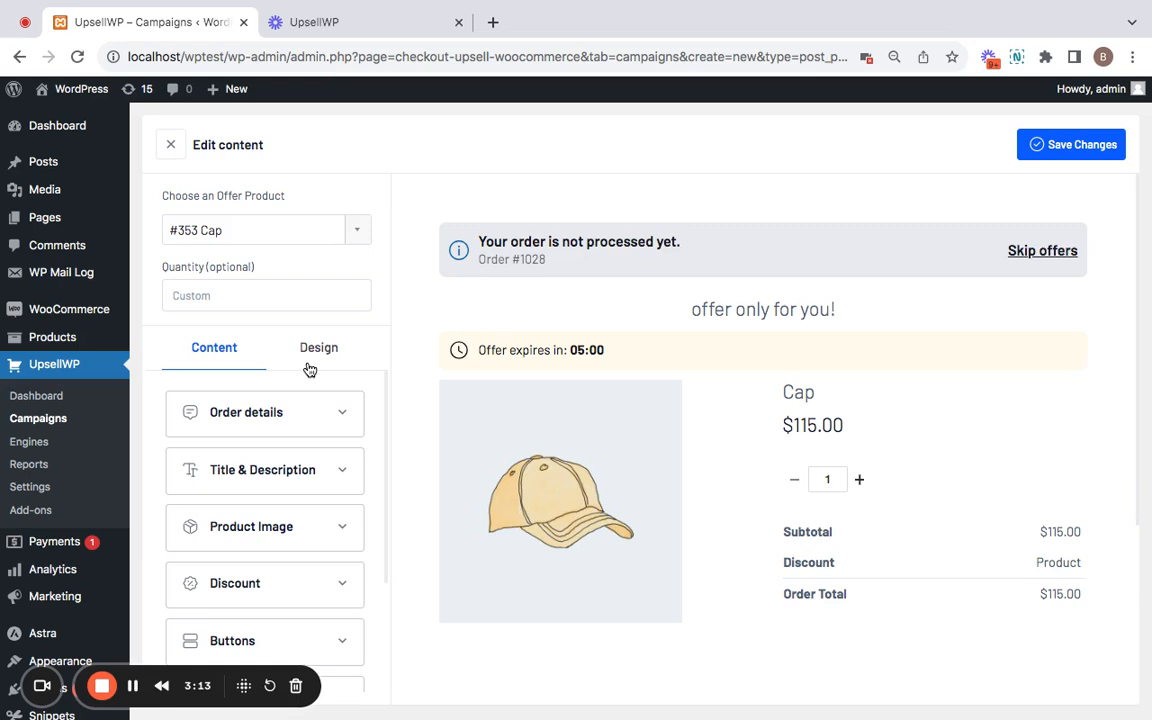
Try switching the order details off and using the WooCommerce notice type, restoring the enabled Custom notice
{"action": "left_click", "coordinate": [328, 423]}
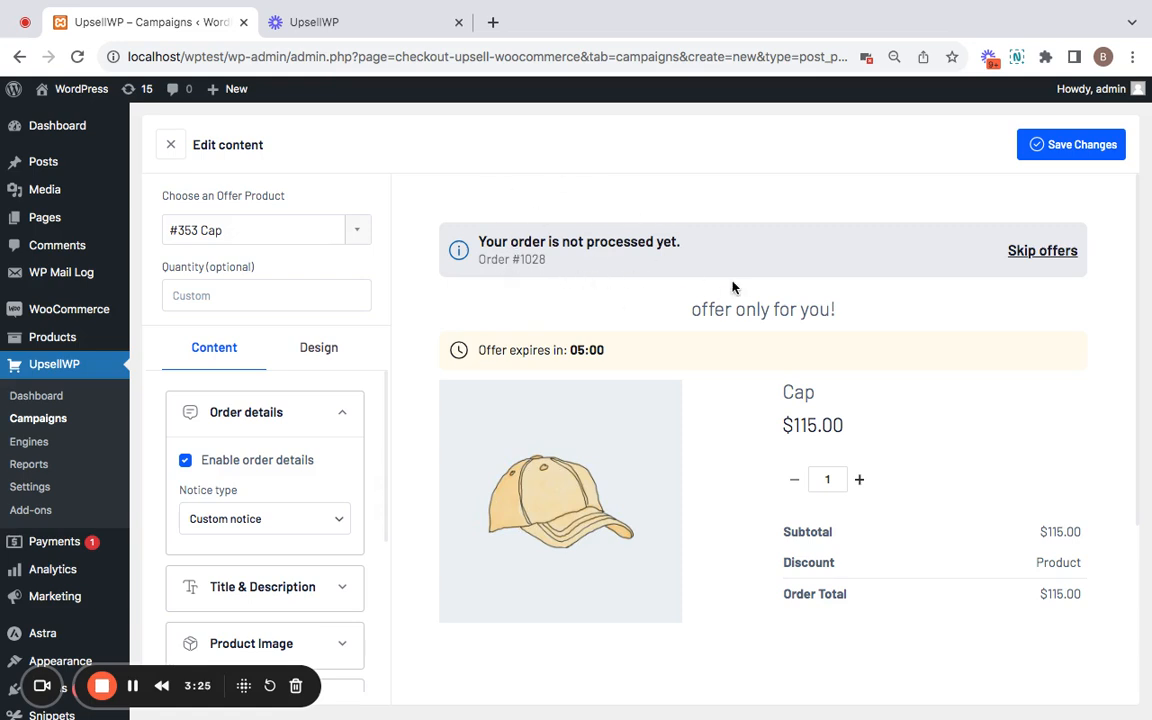
{"action": "left_click", "coordinate": [185, 462]}
{"action": "left_click", "coordinate": [186, 463]}
{"action": "left_click", "coordinate": [292, 527]}
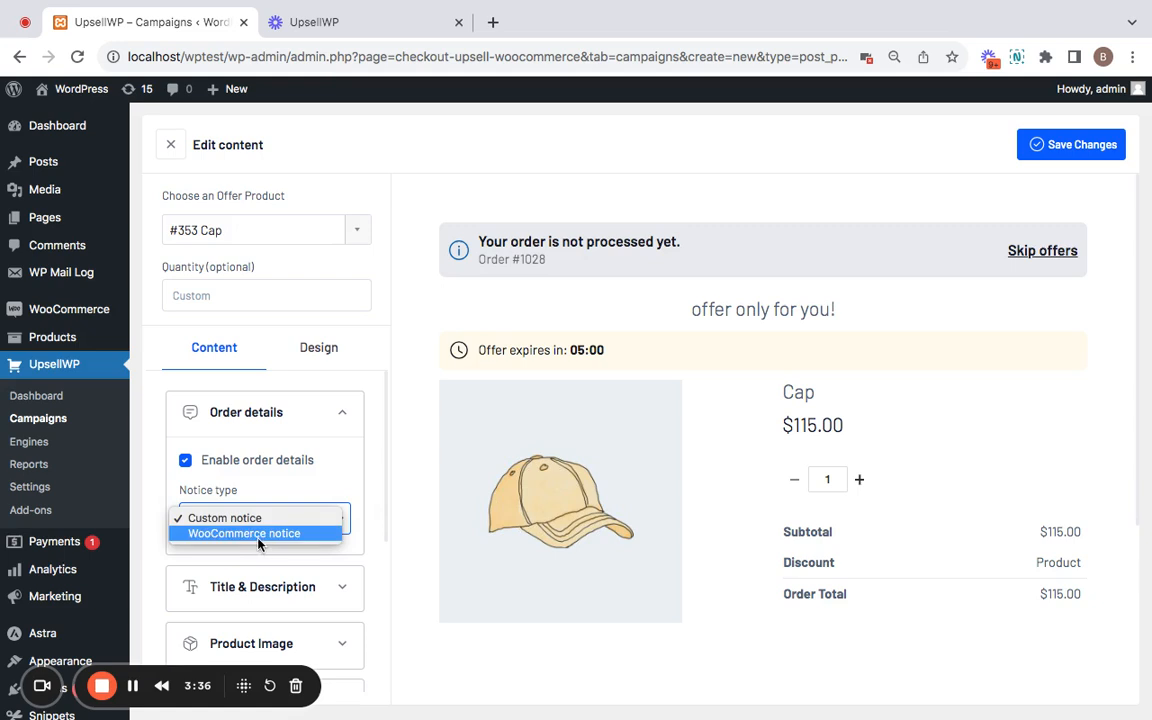
{"action": "left_click", "coordinate": [285, 496]}
{"action": "left_click", "coordinate": [283, 514]}
{"action": "left_click", "coordinate": [278, 534]}
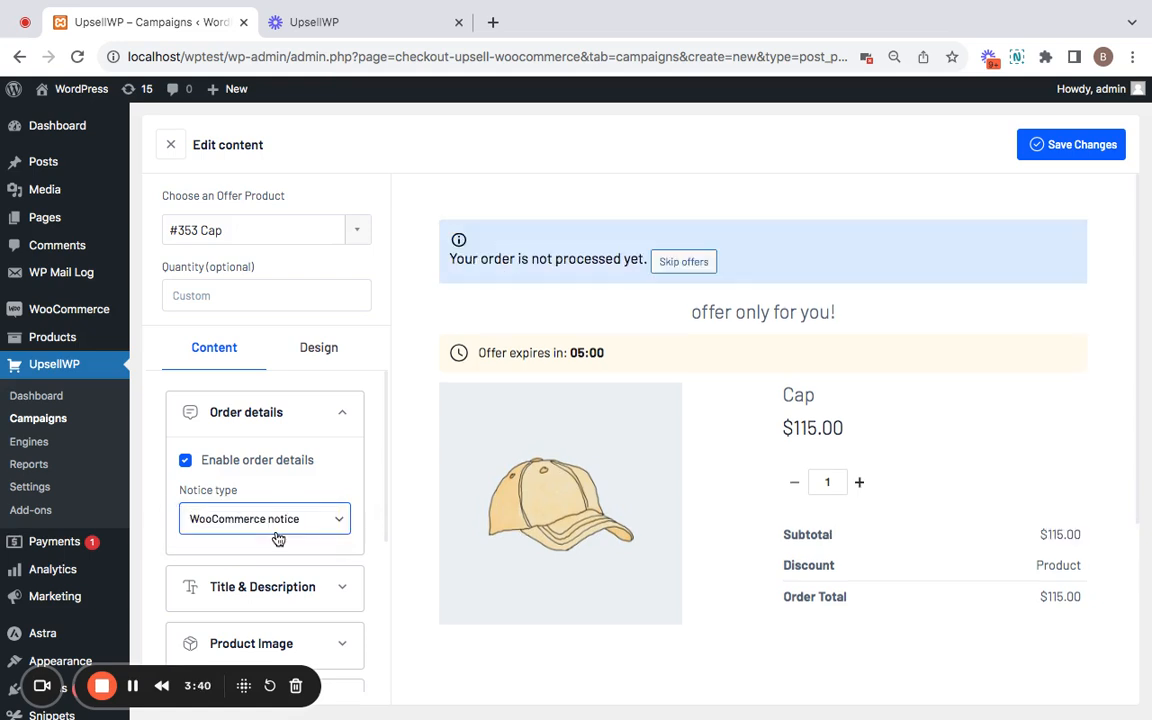
{"action": "left_click", "coordinate": [296, 520]}
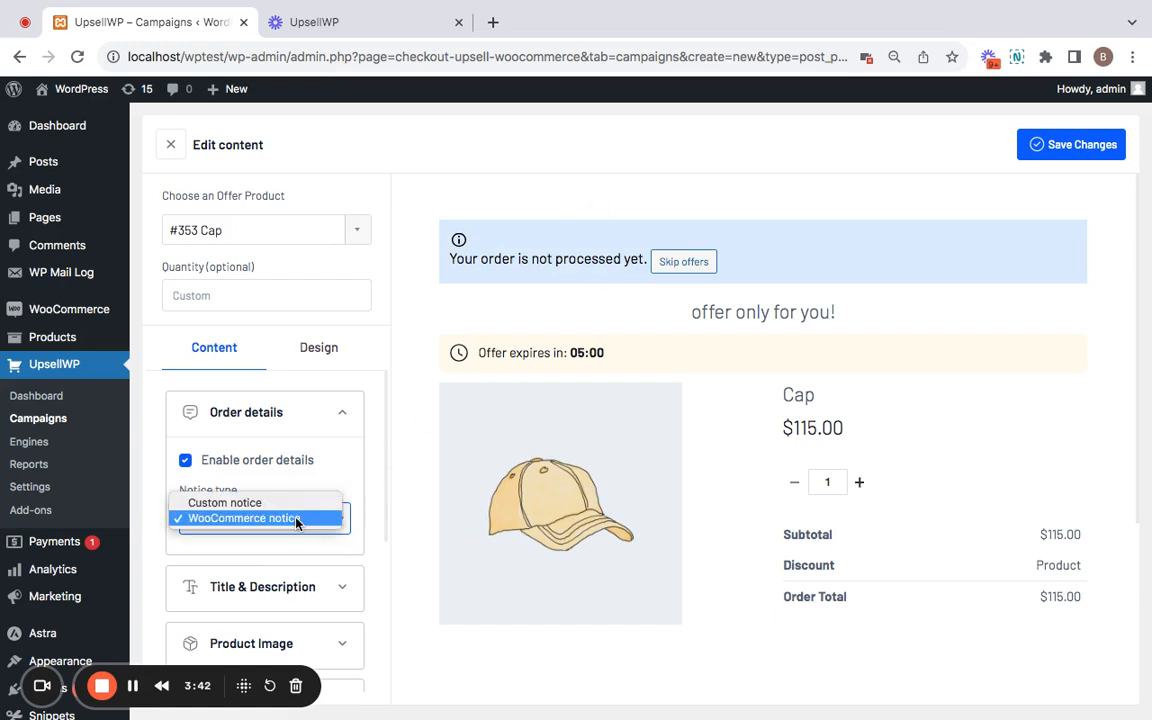
{"action": "left_click", "coordinate": [297, 502]}
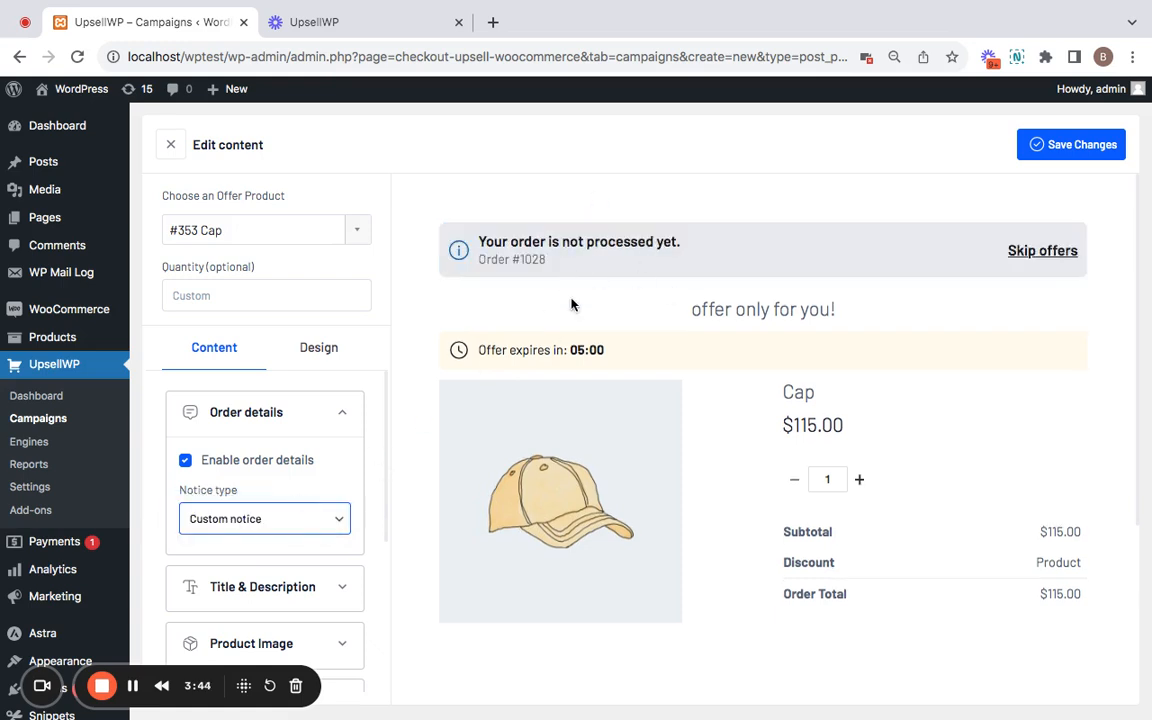
Change the offer title to "{discount} Offer only for you! Don't miss it !"
{"action": "scroll", "coordinate": [327, 460], "scroll_direction": "down", "scroll_amount": 1}
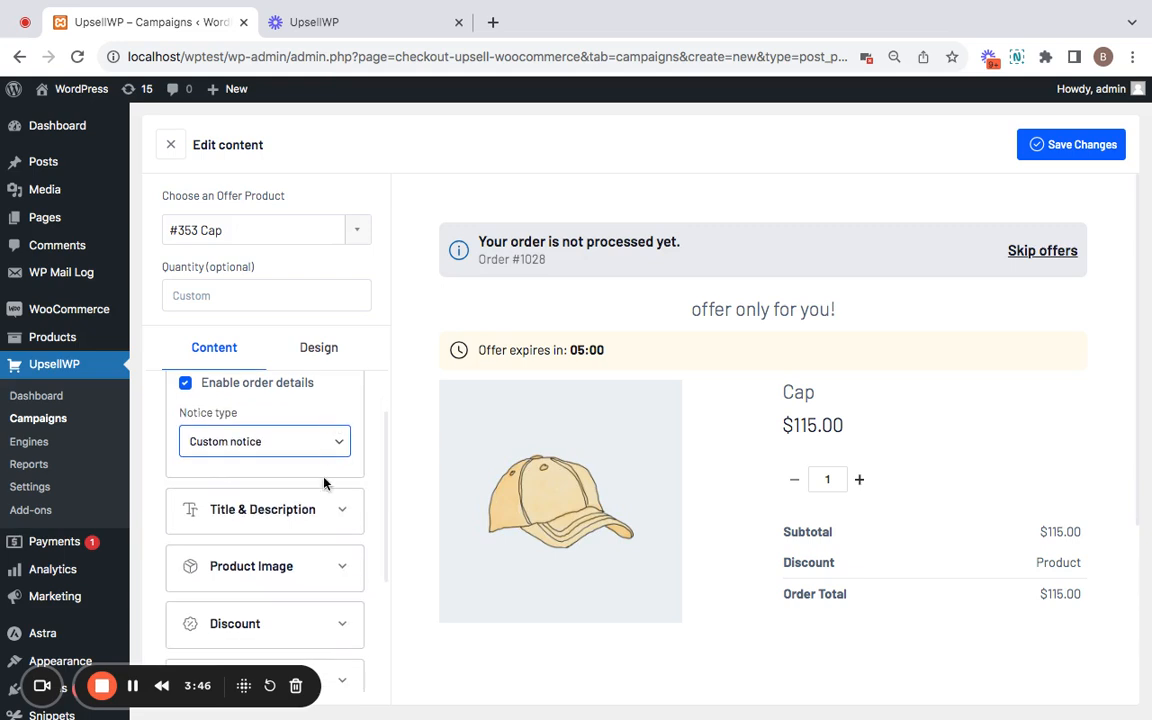
{"action": "left_click", "coordinate": [322, 512]}
{"action": "scroll", "coordinate": [322, 517], "scroll_direction": "down", "scroll_amount": 1}
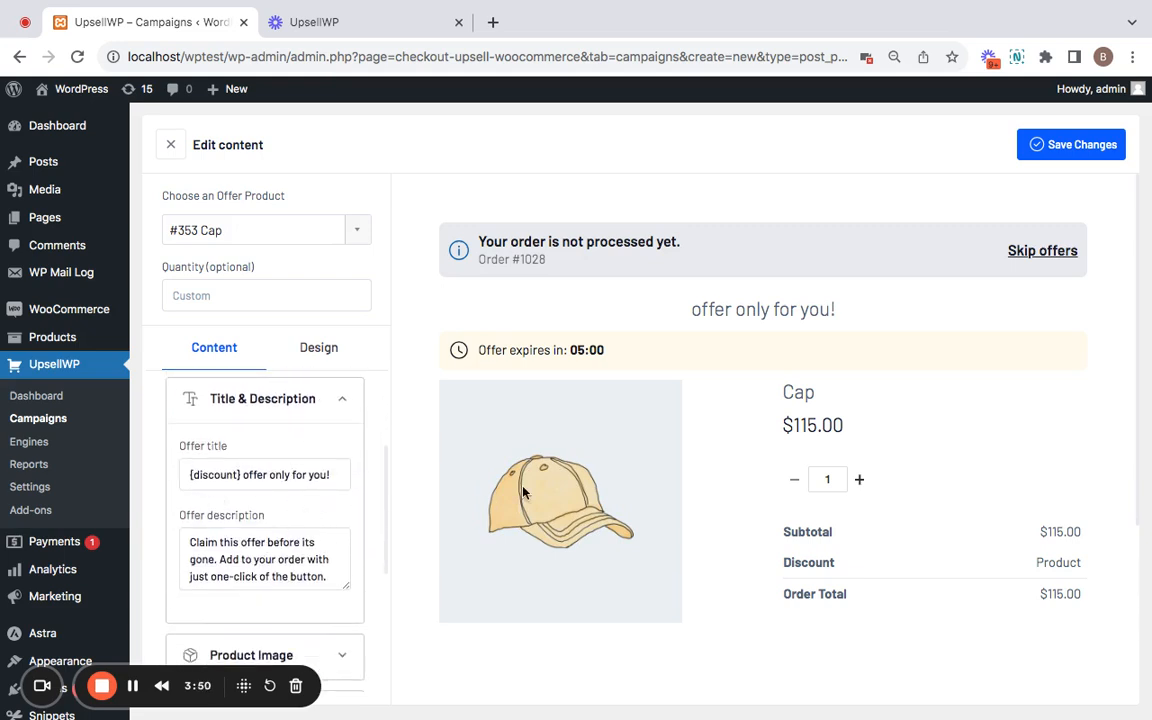
{"action": "left_click", "coordinate": [249, 476]}
{"action": "key", "text": "BackSpace"}
{"action": "type", "text": "O"}
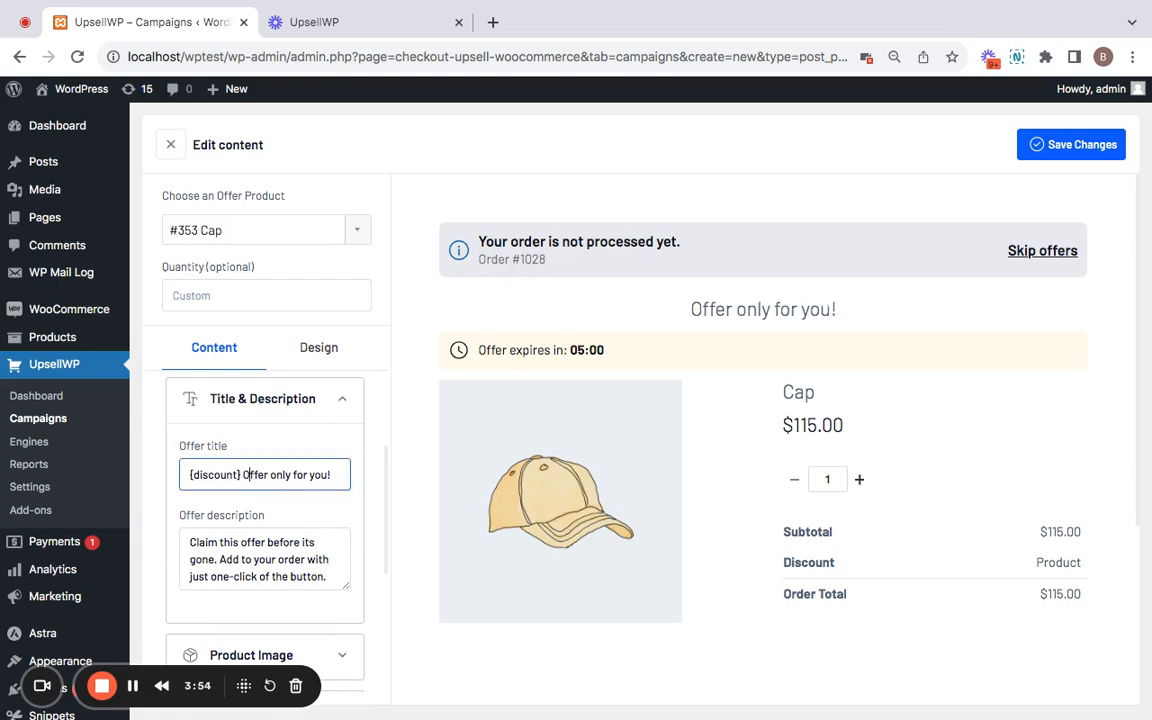
{"action": "key", "text": "End"}
{"action": "type", "text": "Don't"}
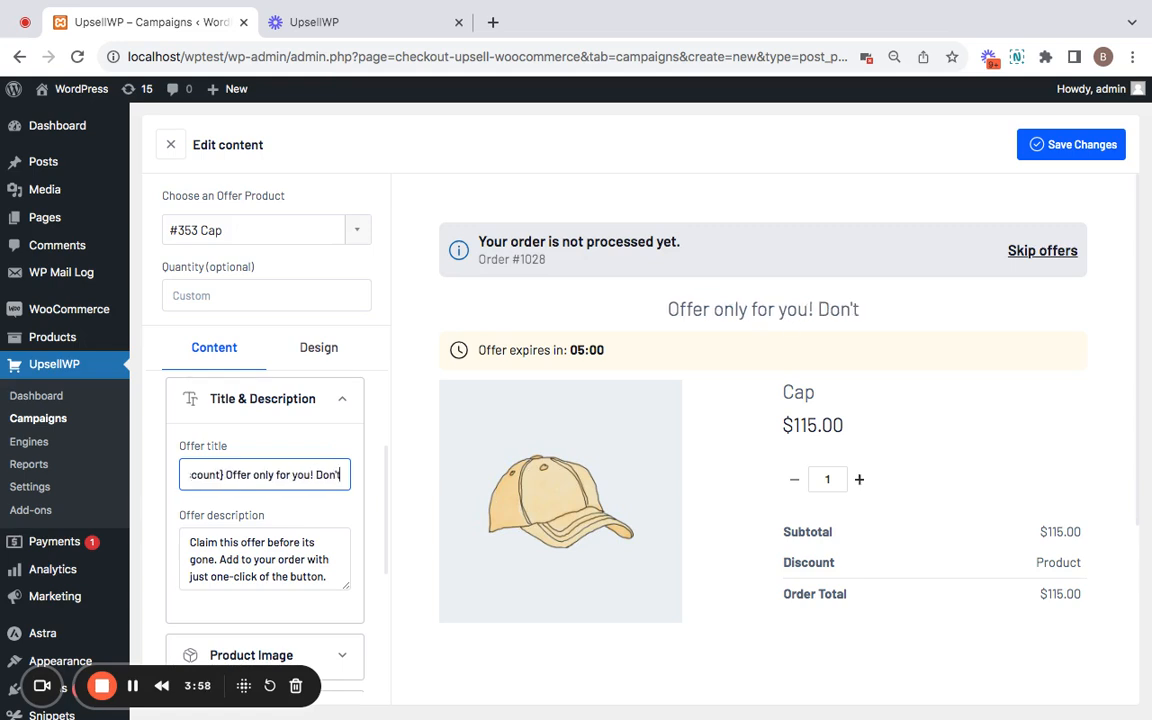
{"action": "type", "text": " miss it !"}
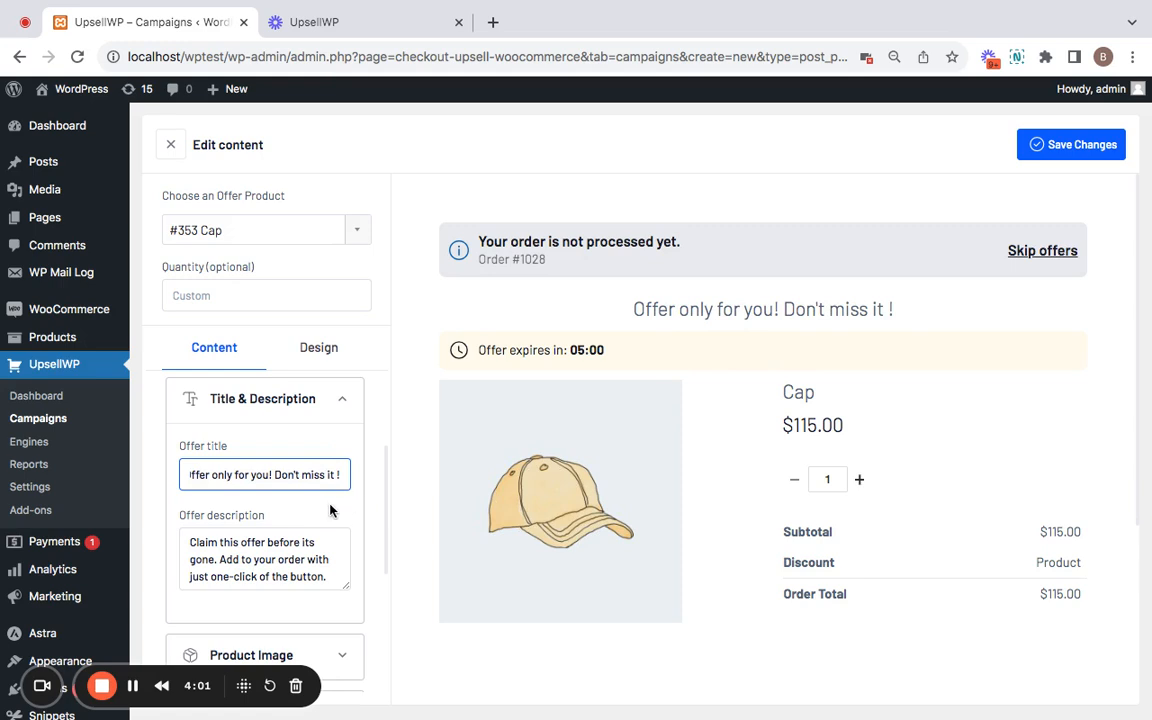
{"action": "key", "text": "Home"}
{"action": "type", "text": "{discount}"}
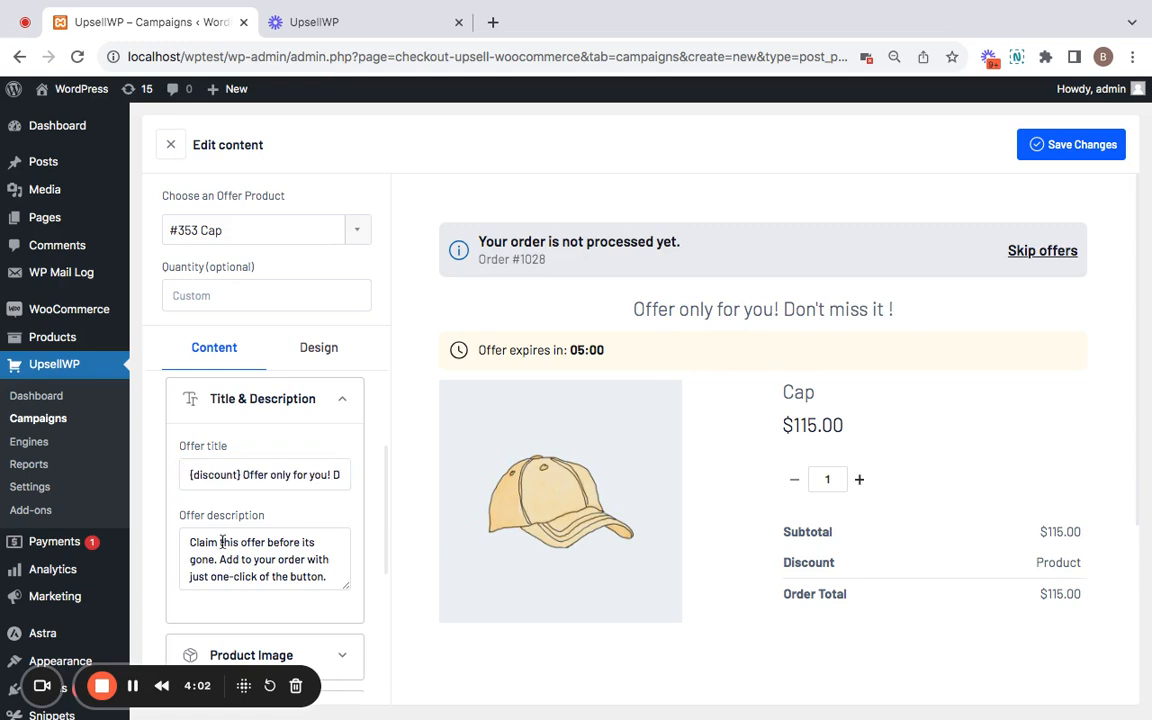
Set the offer's product image source to Custom image
{"action": "scroll", "coordinate": [318, 551], "scroll_direction": "down", "scroll_amount": 1}
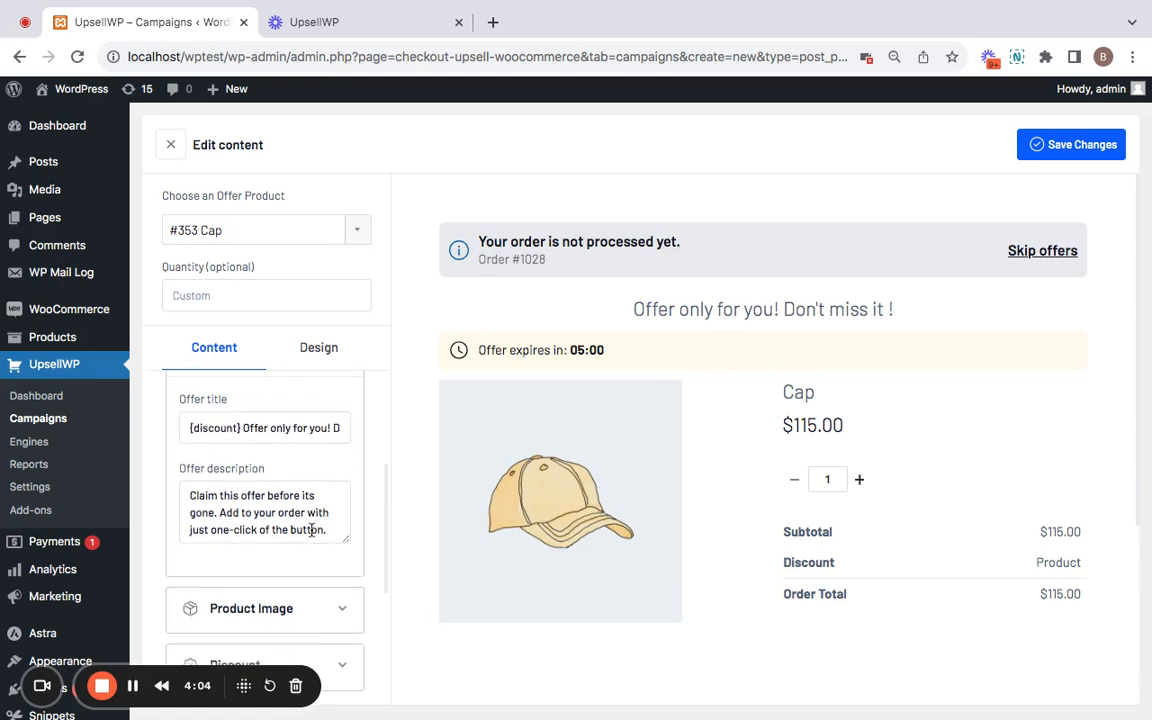
{"action": "scroll", "coordinate": [310, 528], "scroll_direction": "down", "scroll_amount": 1}
{"action": "left_click", "coordinate": [344, 552]}
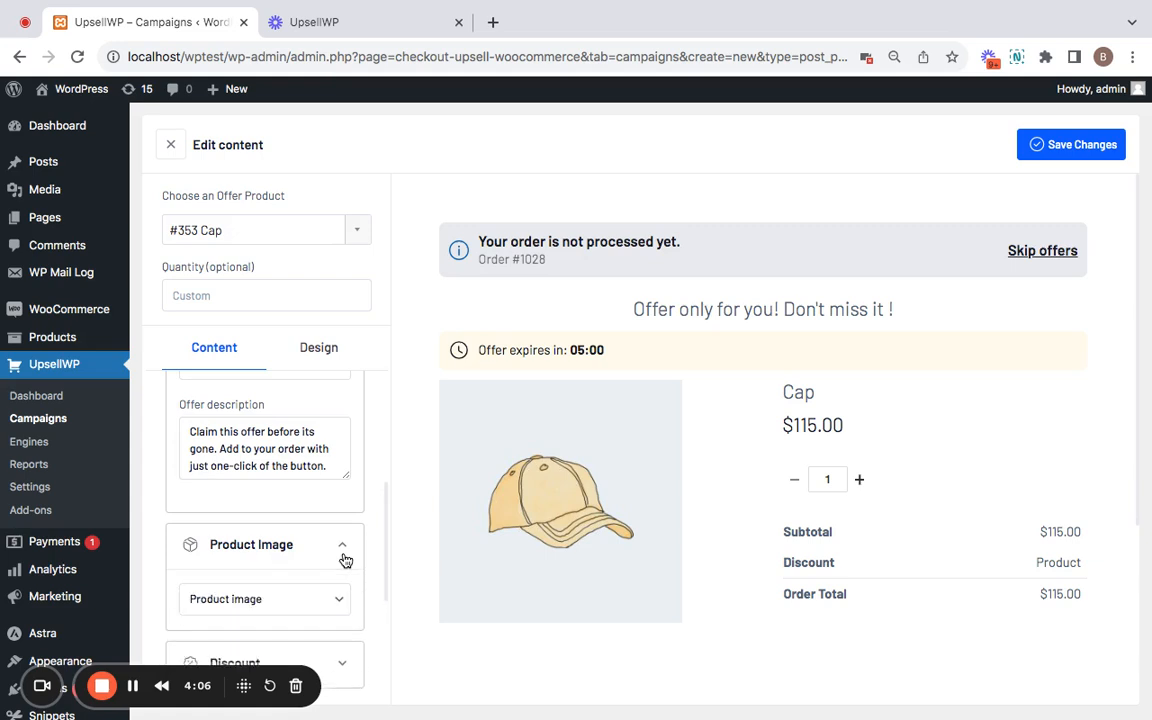
{"action": "scroll", "coordinate": [345, 554], "scroll_direction": "down", "scroll_amount": 3}
{"action": "left_click", "coordinate": [297, 398]}
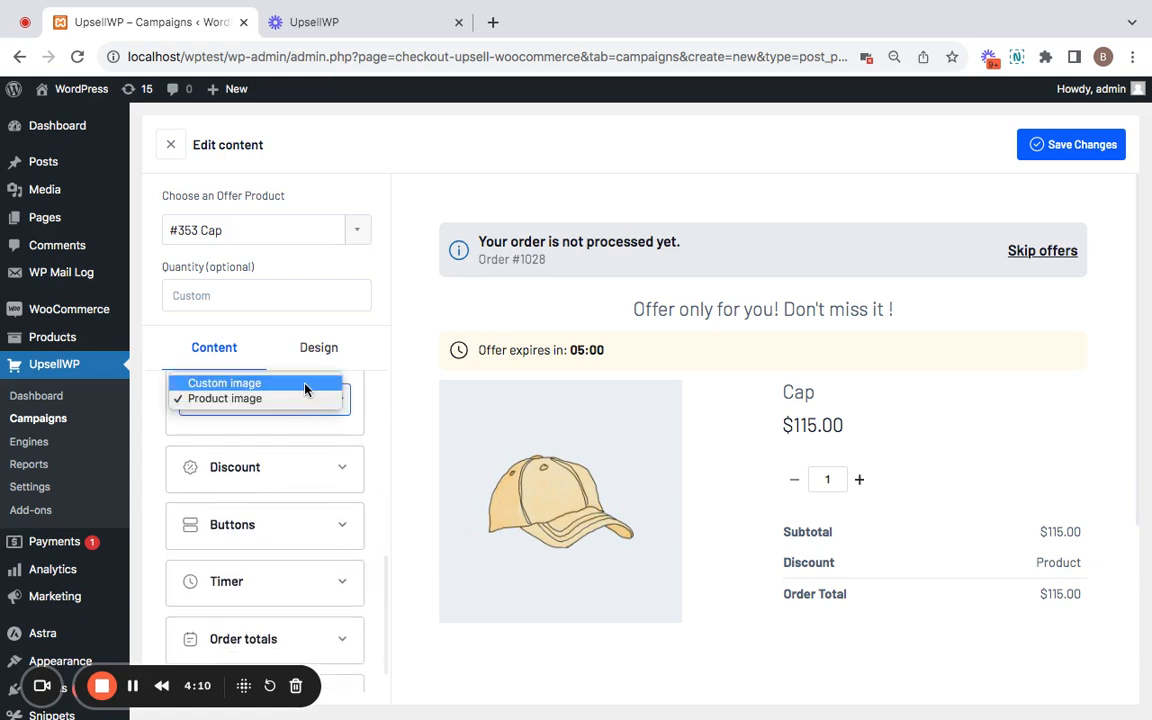
{"action": "left_click", "coordinate": [304, 385]}
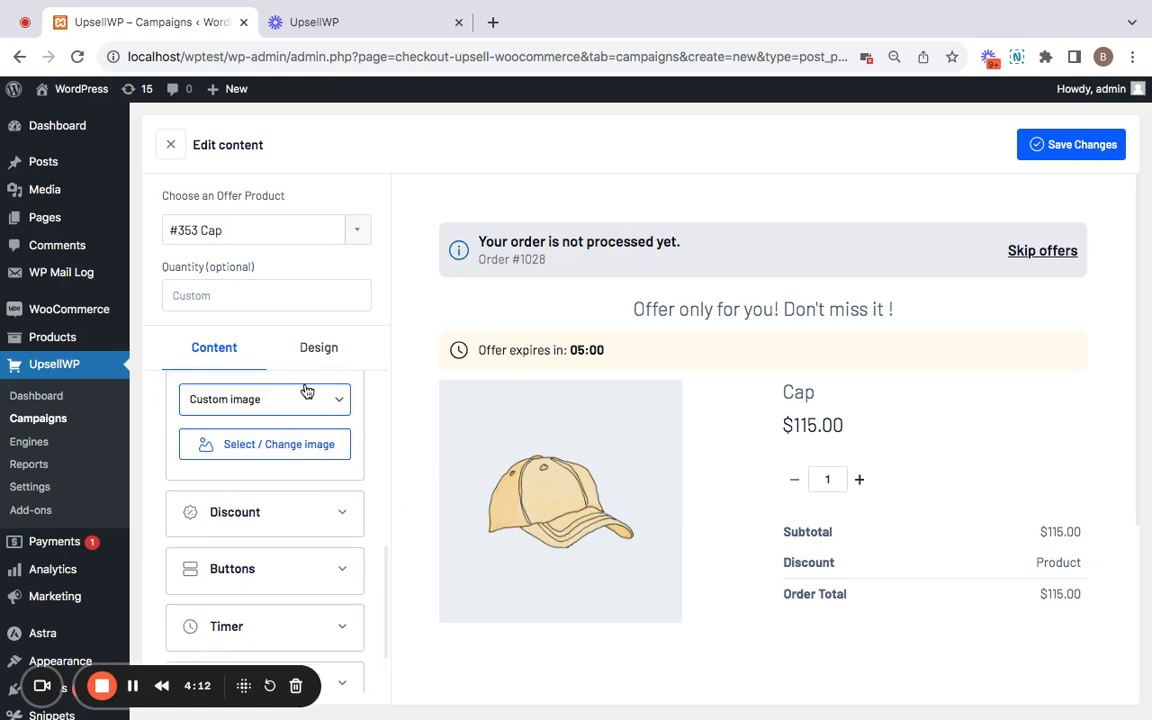
Set the offer's product image source back to Product image
{"action": "left_click", "coordinate": [292, 408]}
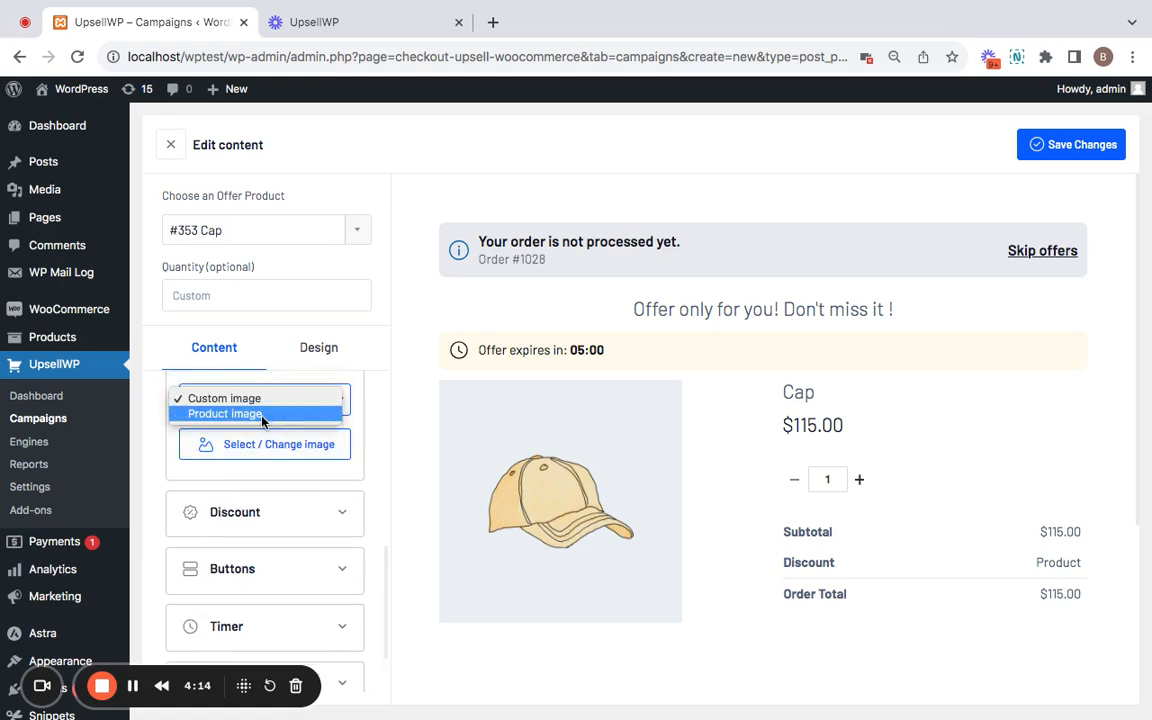
{"action": "left_click", "coordinate": [266, 414]}
Give the offer a percentage discount with a value of 20
{"action": "left_click", "coordinate": [276, 468]}
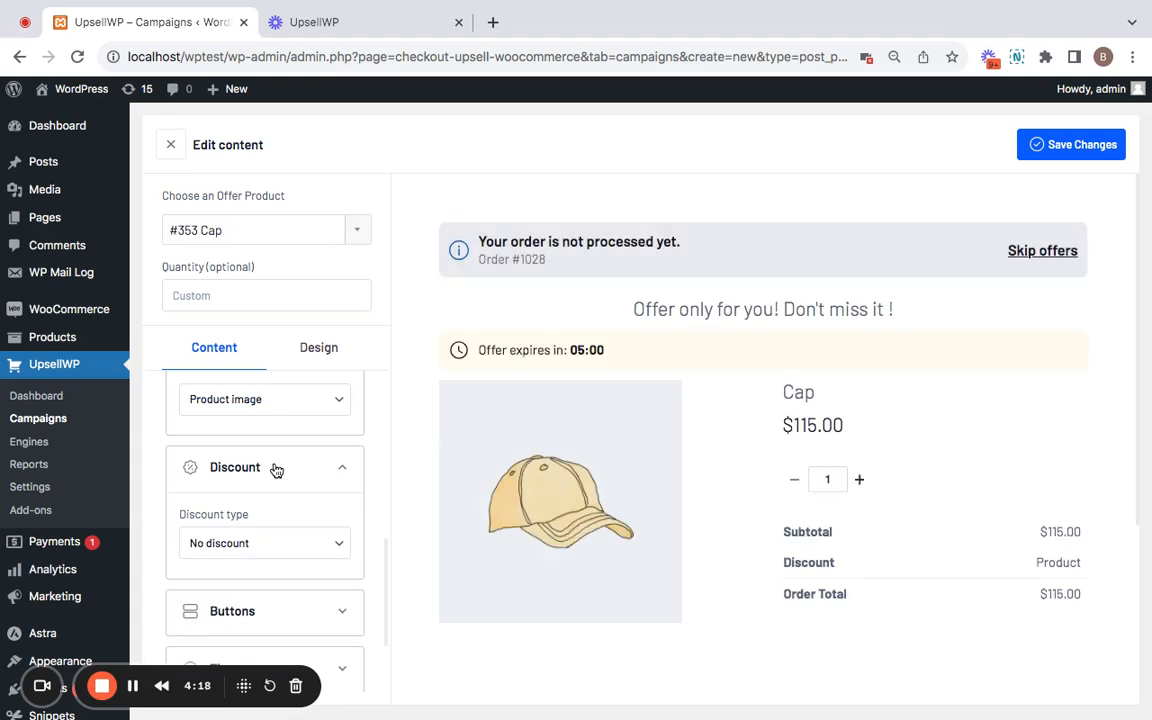
{"action": "left_click", "coordinate": [255, 550]}
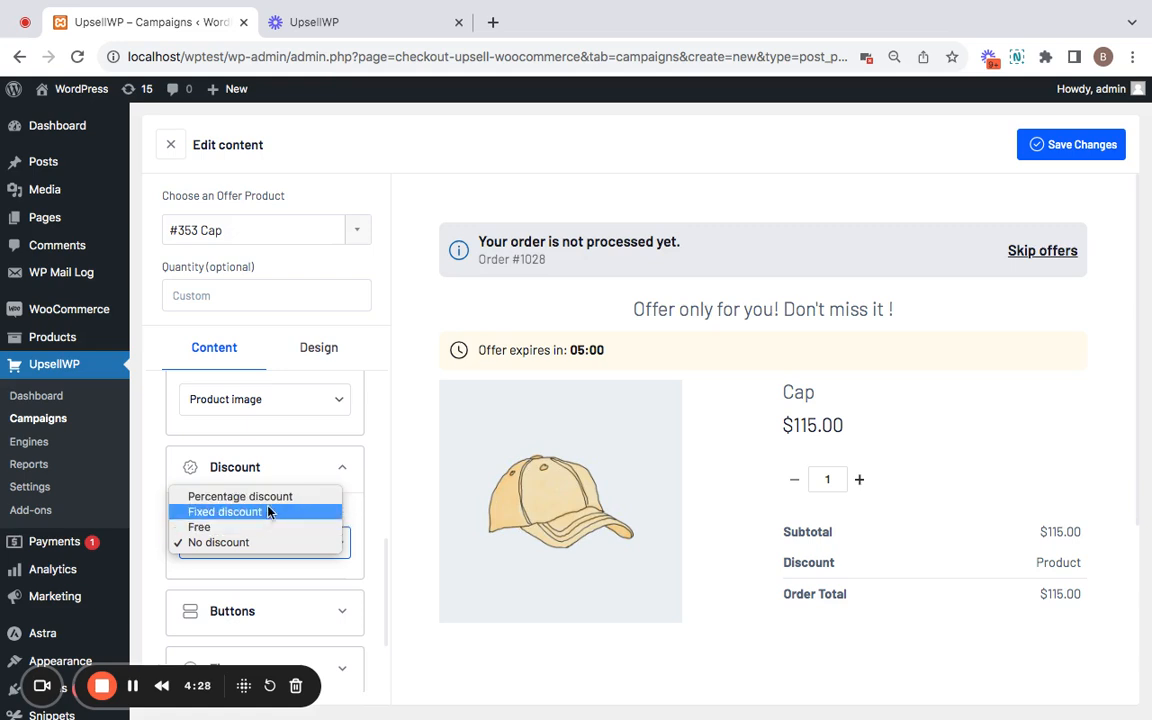
{"action": "left_click", "coordinate": [240, 496]}
{"action": "left_click", "coordinate": [200, 609]}
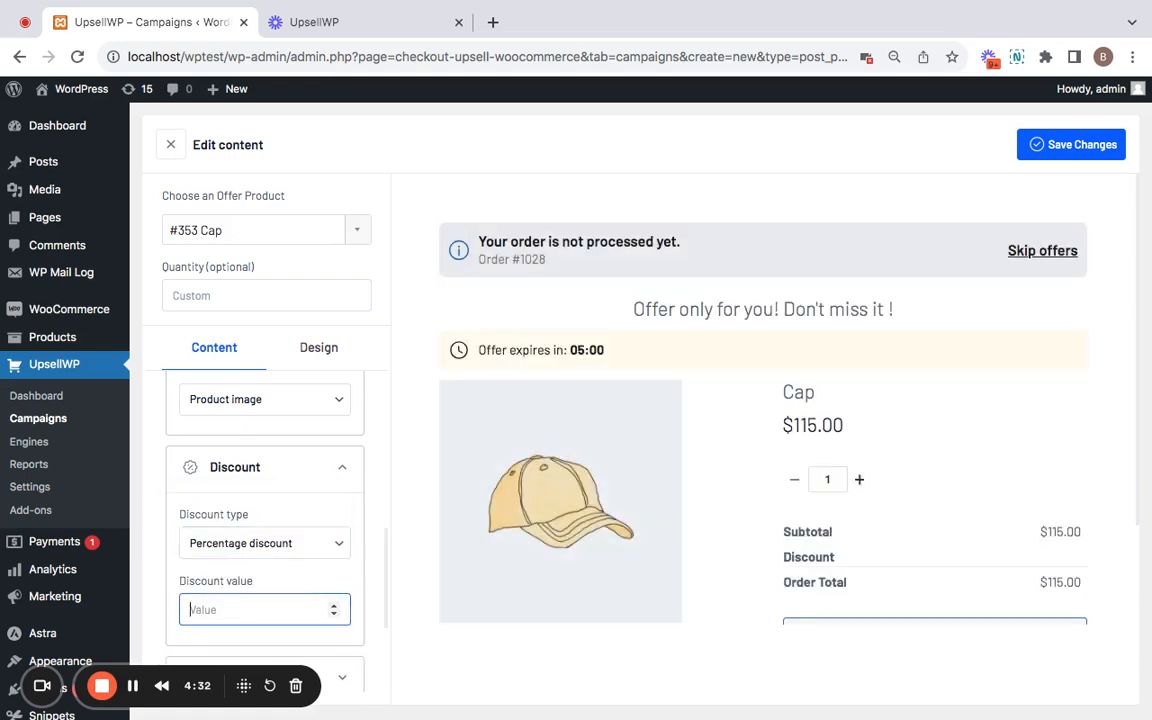
{"action": "type", "text": "20"}
{"action": "scroll", "coordinate": [260, 609], "scroll_direction": "down", "scroll_amount": 2}
Review the offer's accept and decline button texts and compare them with the page preview
{"action": "left_click", "coordinate": [268, 568]}
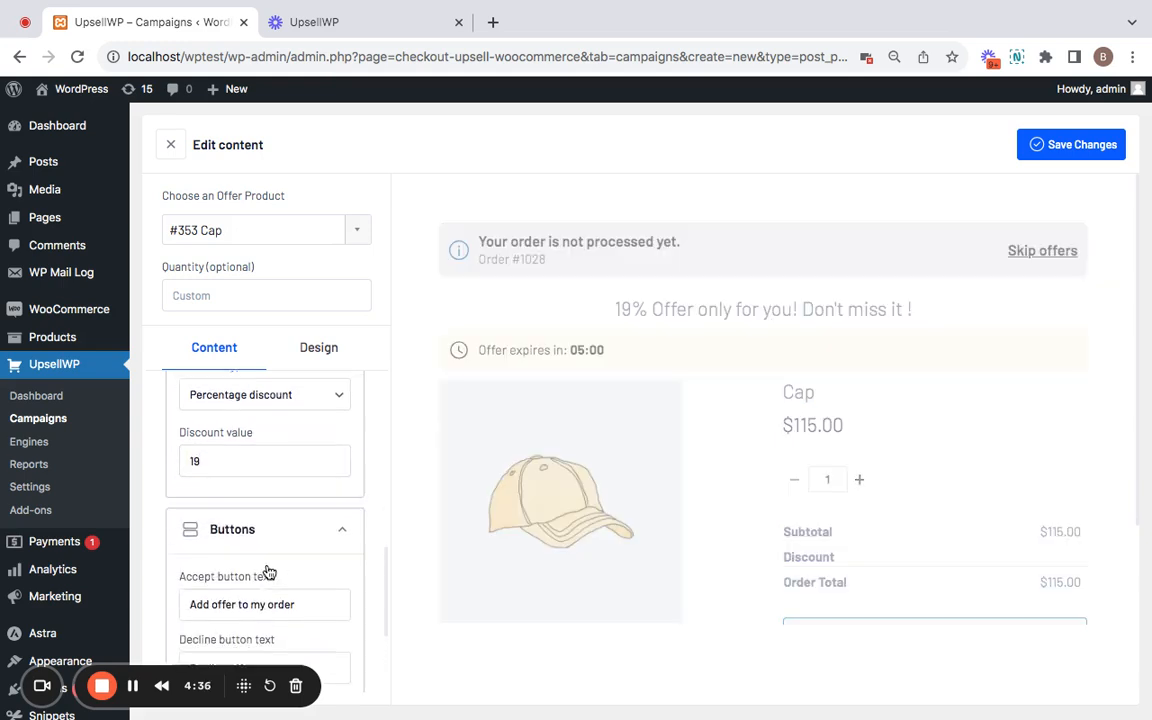
{"action": "left_click", "coordinate": [306, 541]}
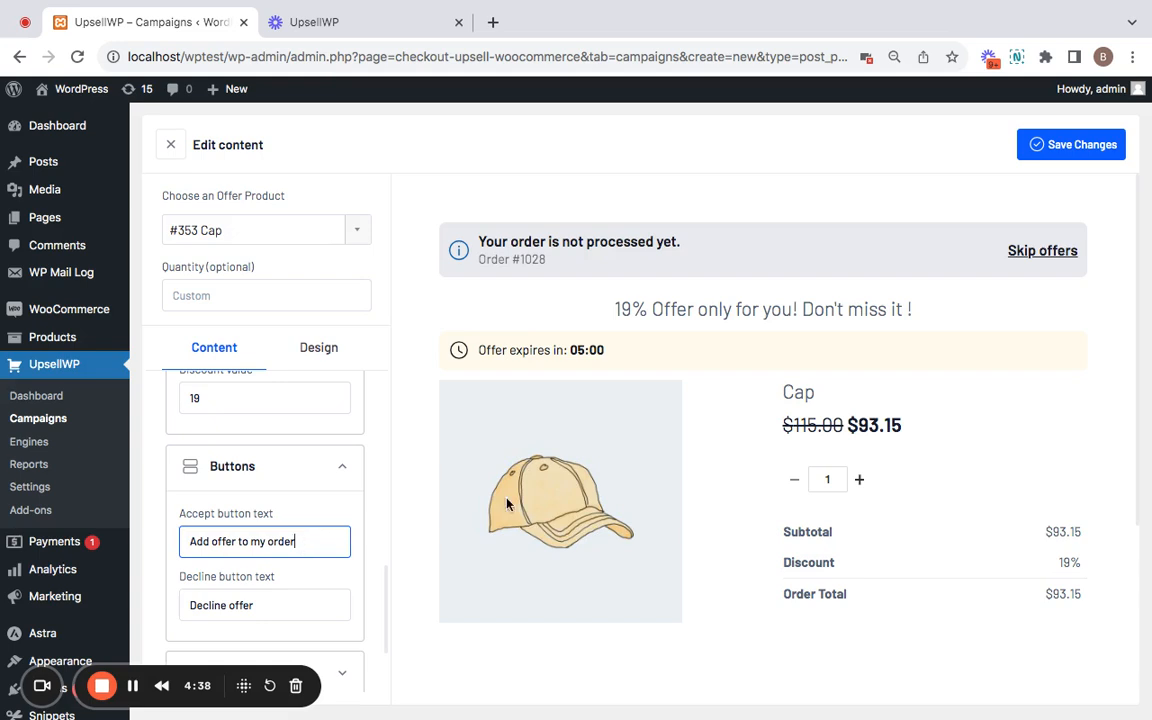
{"action": "scroll", "coordinate": [735, 495], "scroll_direction": "down", "scroll_amount": 2}
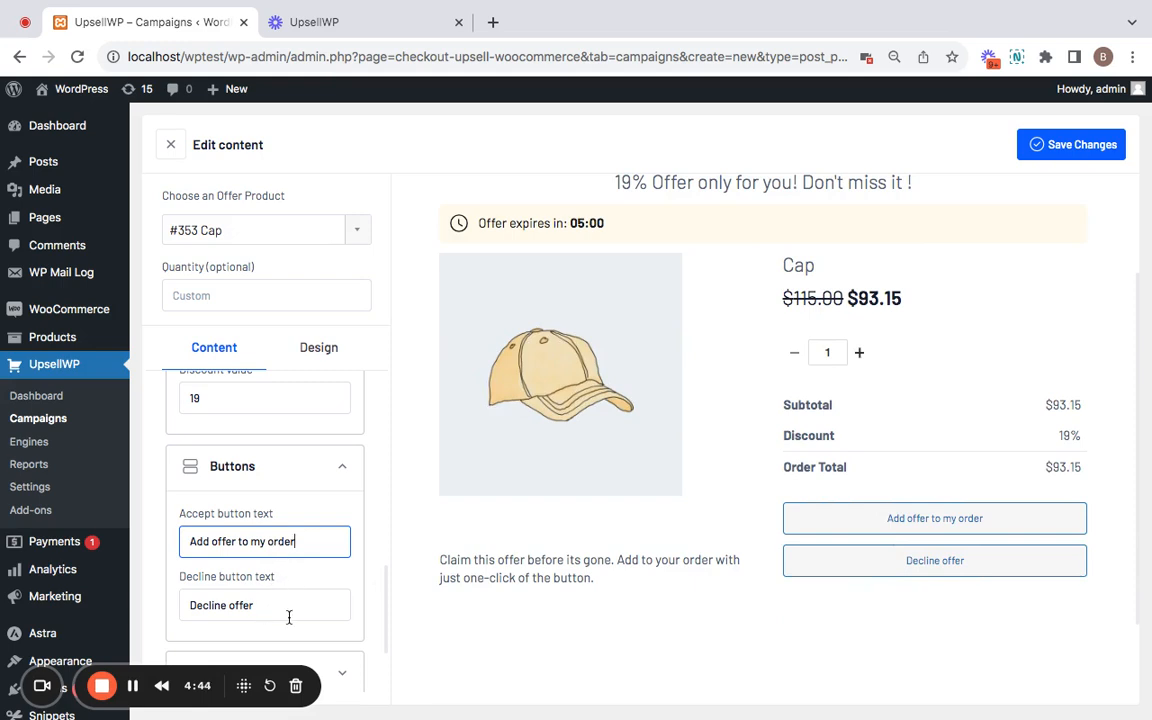
{"action": "scroll", "coordinate": [289, 617], "scroll_direction": "down", "scroll_amount": 3}
Try the WooCommerce notice type for the offer timer, restoring the Custom notice
{"action": "left_click", "coordinate": [285, 540]}
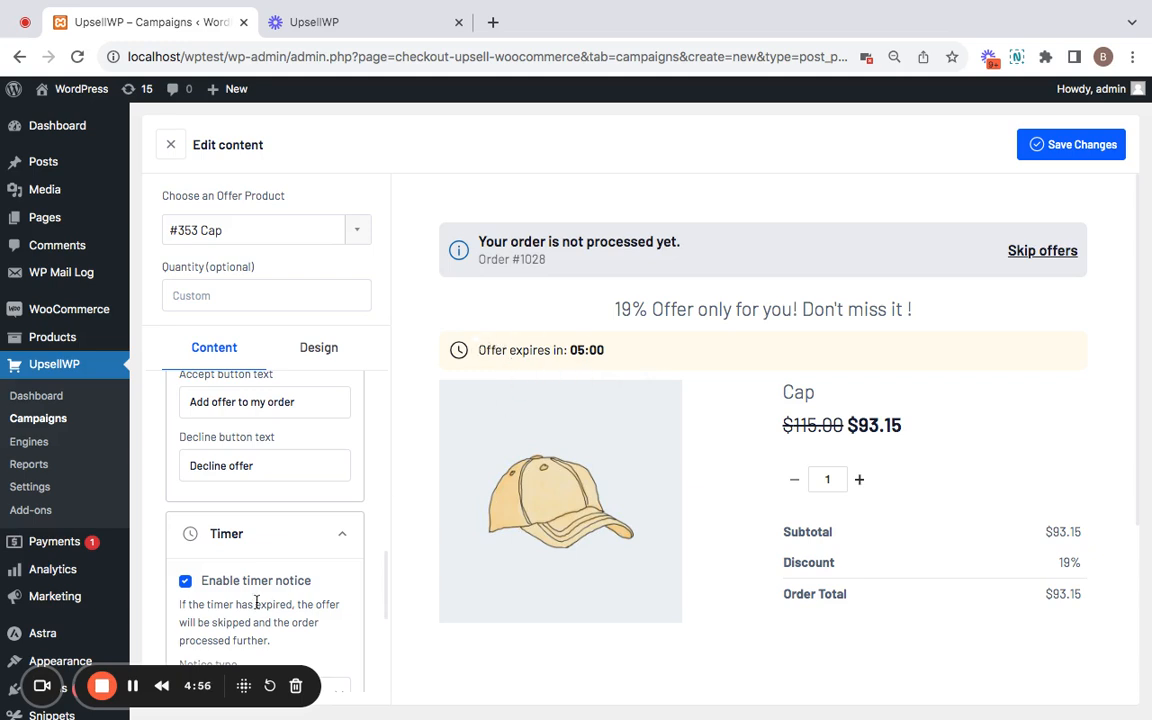
{"action": "scroll", "coordinate": [258, 592], "scroll_direction": "down", "scroll_amount": 1}
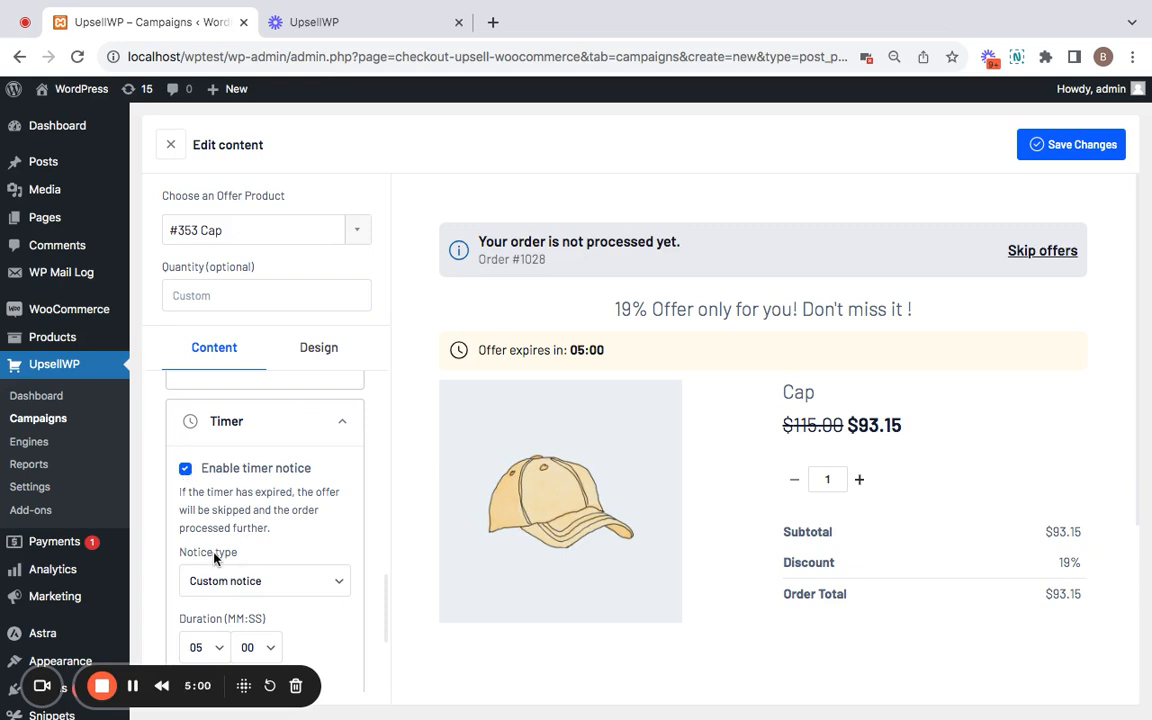
{"action": "left_click", "coordinate": [303, 584]}
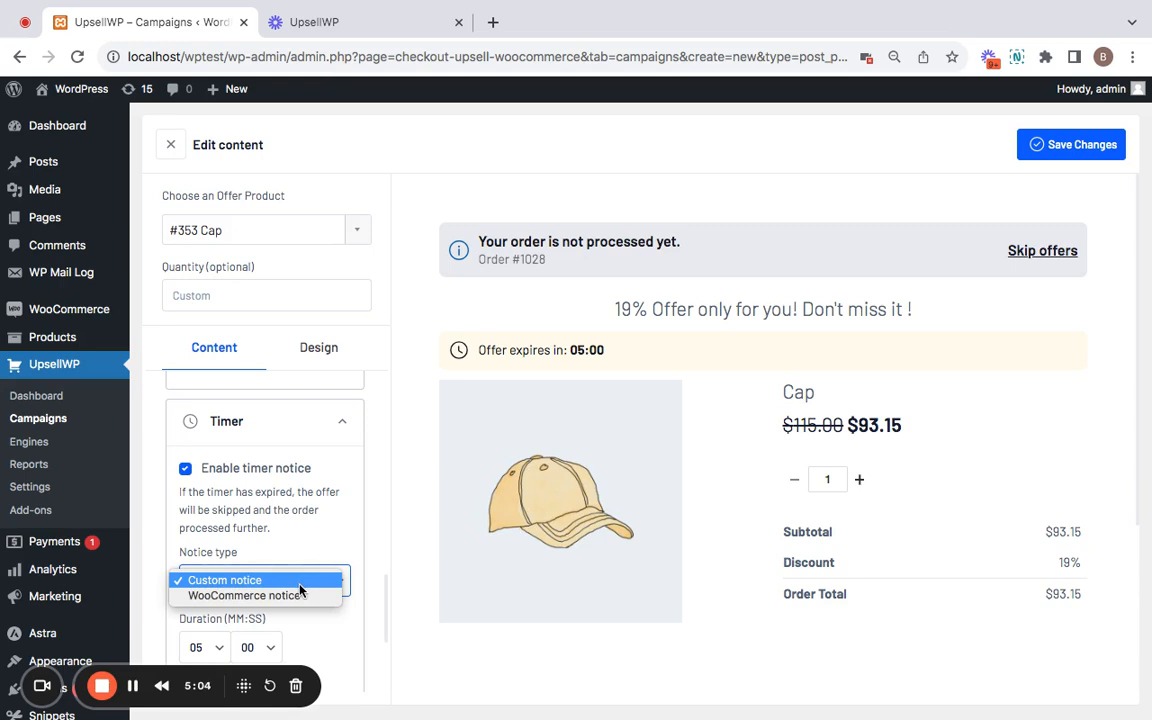
{"action": "left_click", "coordinate": [297, 597]}
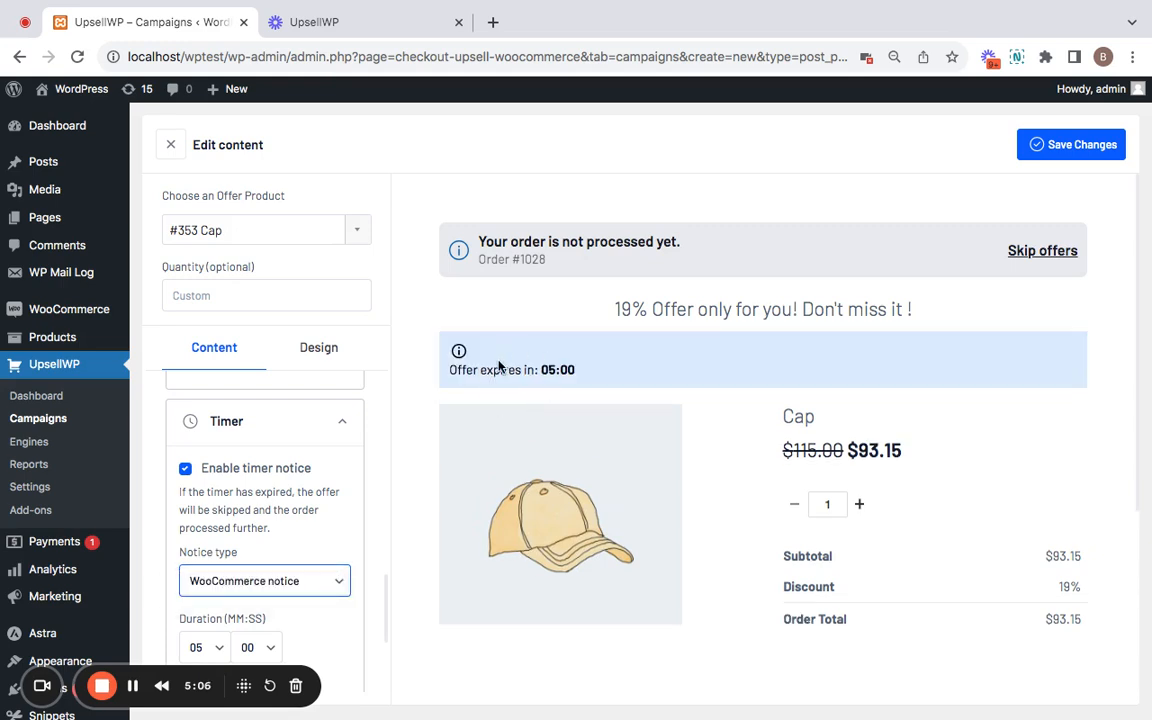
{"action": "left_click", "coordinate": [294, 583]}
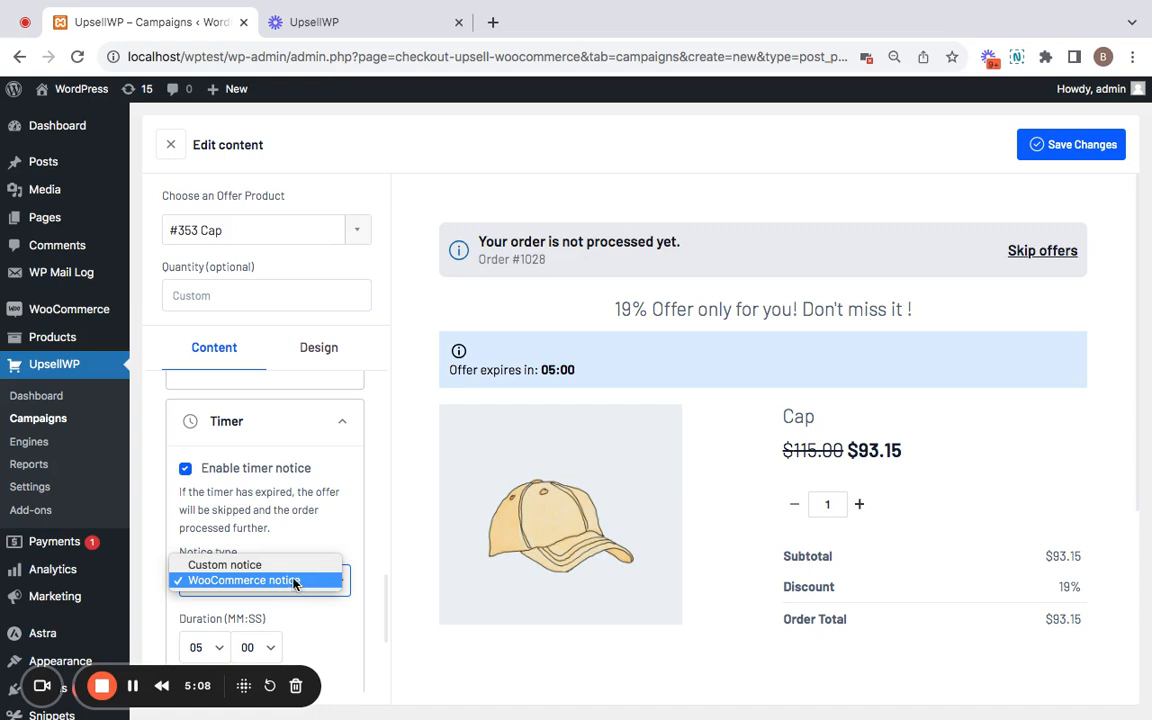
{"action": "left_click", "coordinate": [287, 567]}
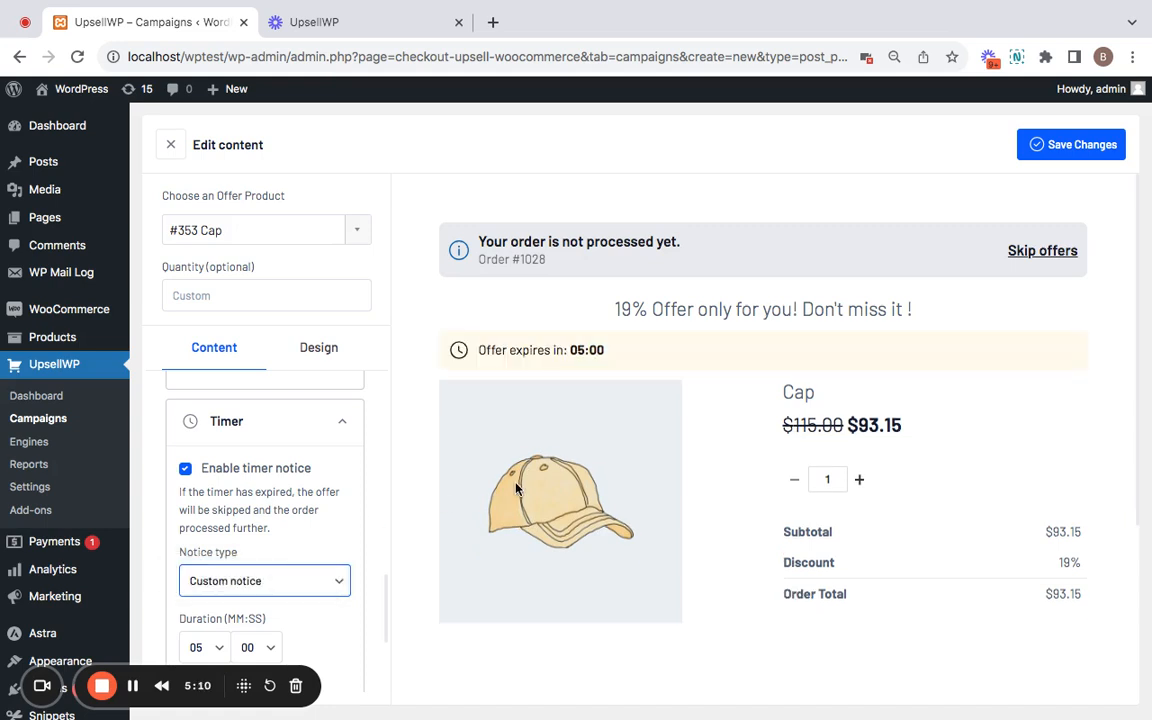
Examine the offer timer's duration and its message text with the available shortcodes
{"action": "scroll", "coordinate": [290, 480], "scroll_direction": "down", "scroll_amount": 3}
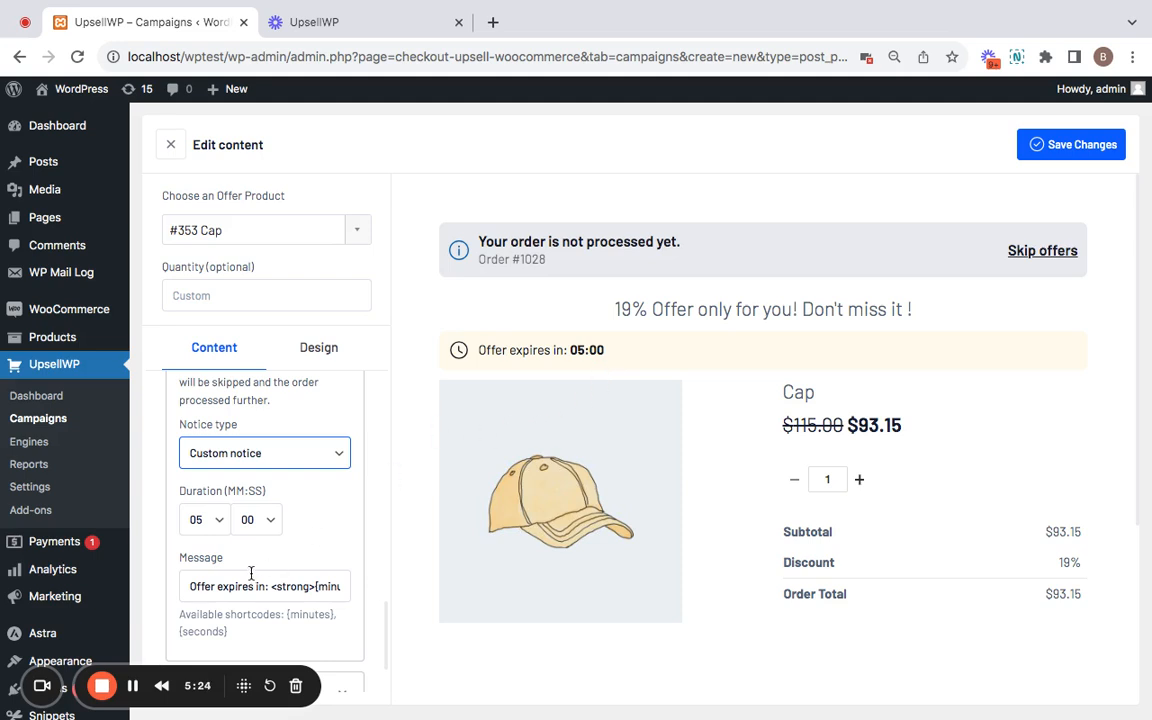
{"action": "scroll", "coordinate": [249, 575], "scroll_direction": "down", "scroll_amount": 1}
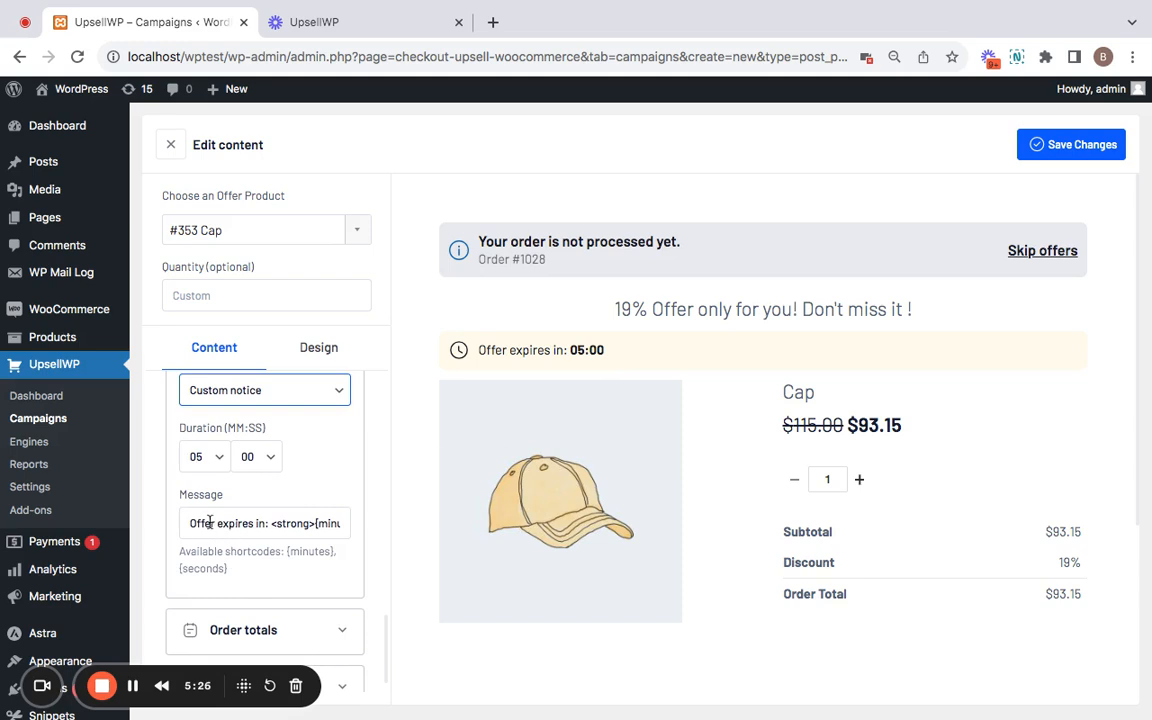
{"action": "left_click_drag", "start_coordinate": [188, 523], "coordinate": [346, 525]}
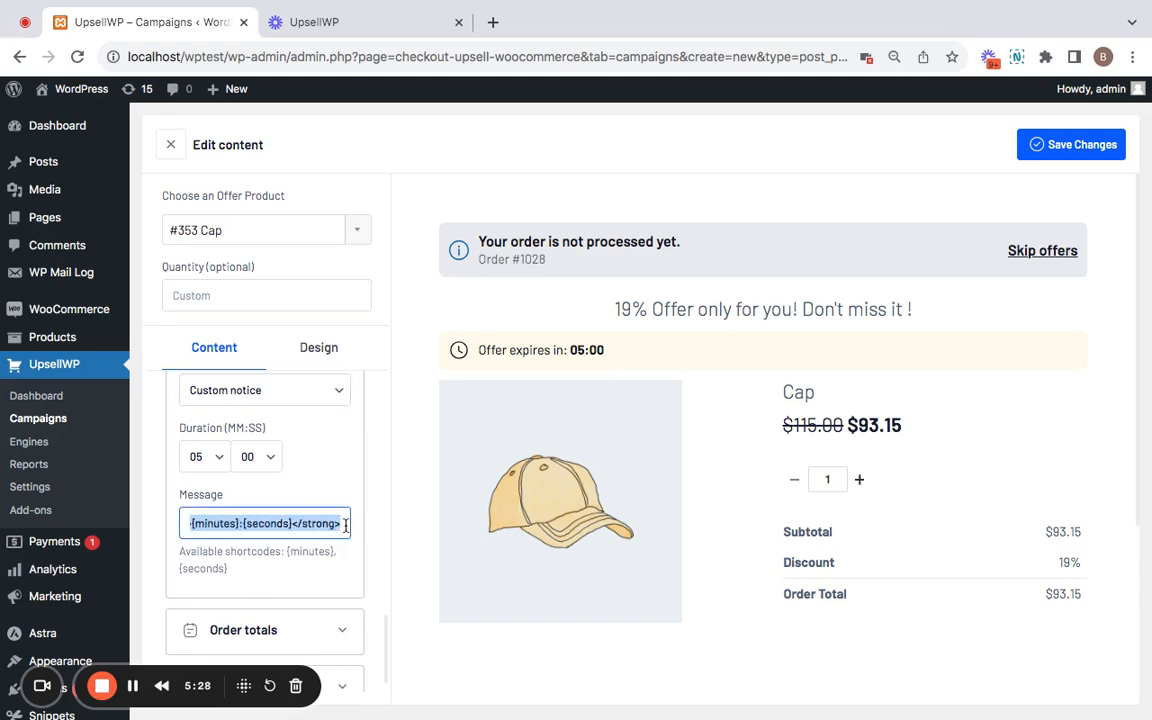
{"action": "left_click", "coordinate": [262, 523]}
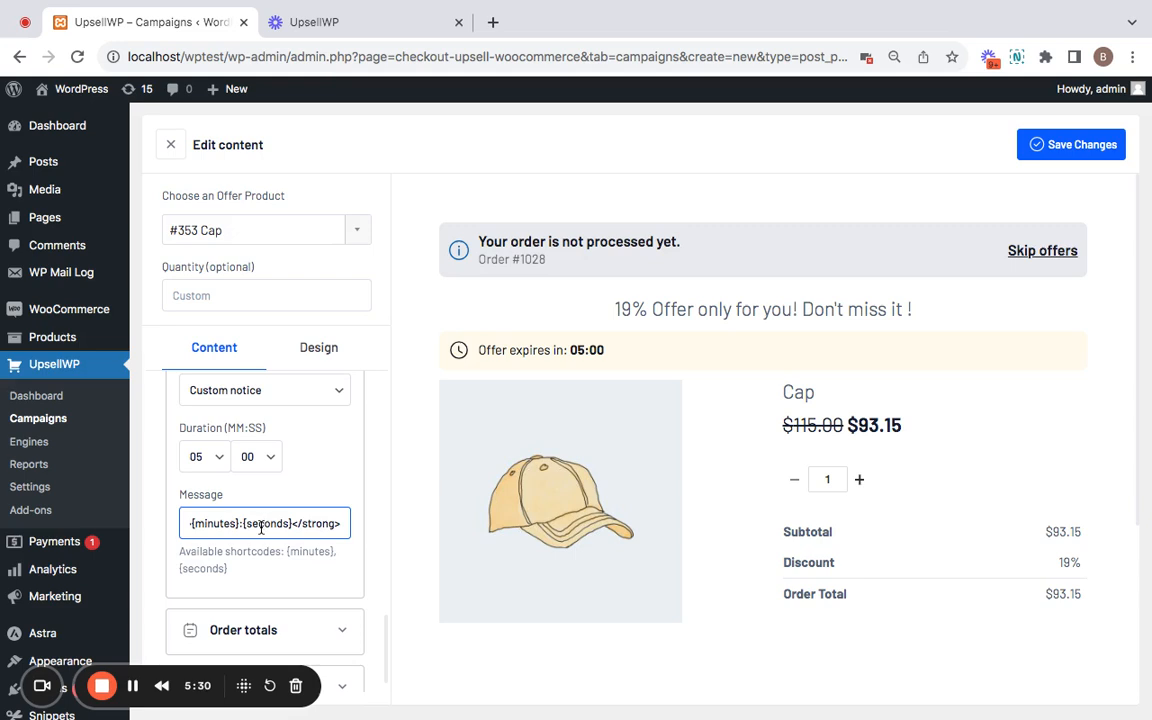
{"action": "scroll", "coordinate": [306, 578], "scroll_direction": "down", "scroll_amount": 1}
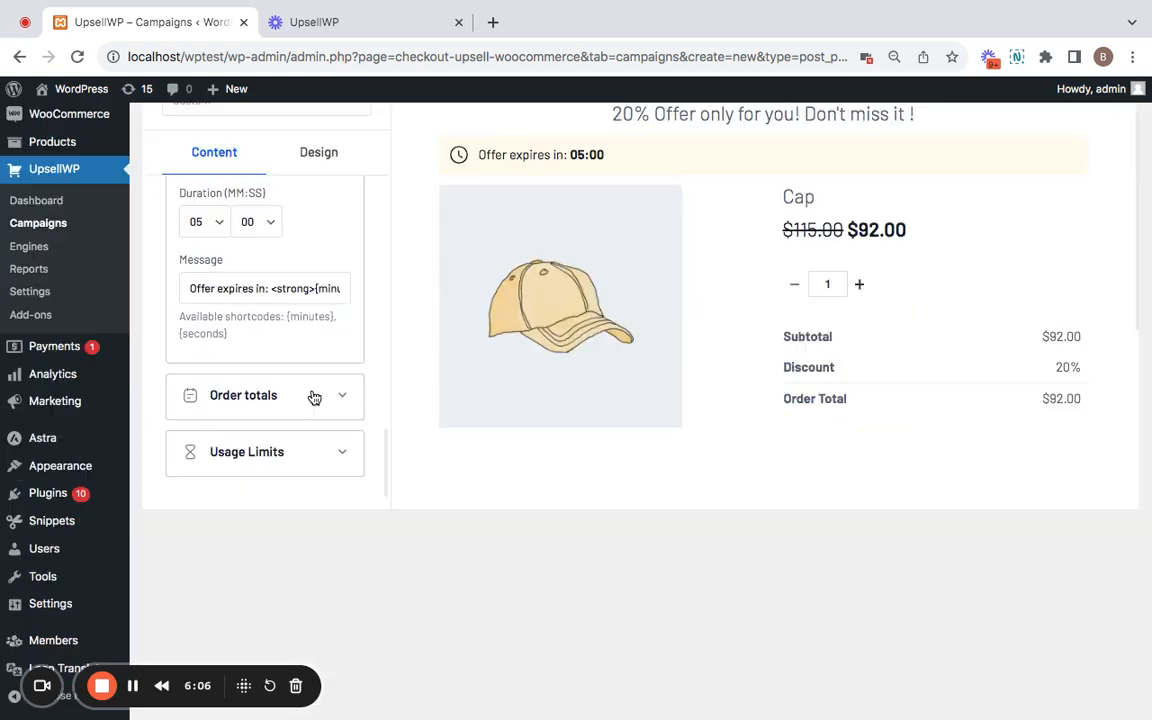
Try turning the offer's order totals off and enable them again
{"action": "left_click", "coordinate": [314, 398]}
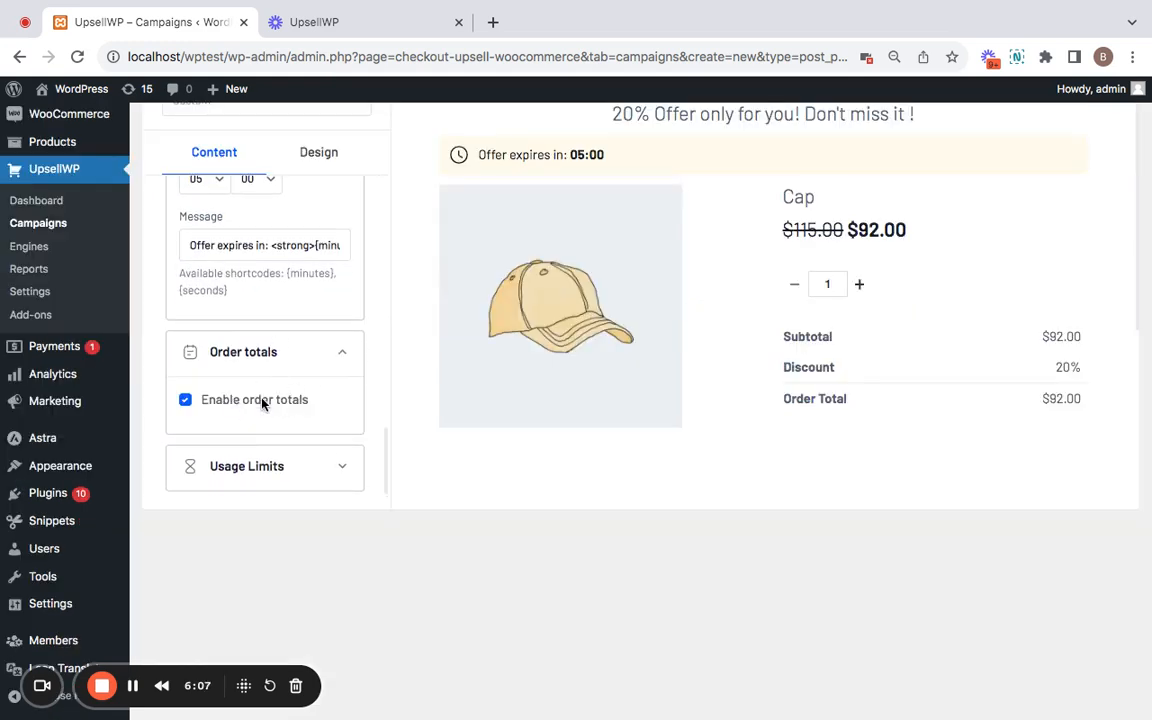
{"action": "scroll", "coordinate": [789, 427], "scroll_direction": "up", "scroll_amount": 3}
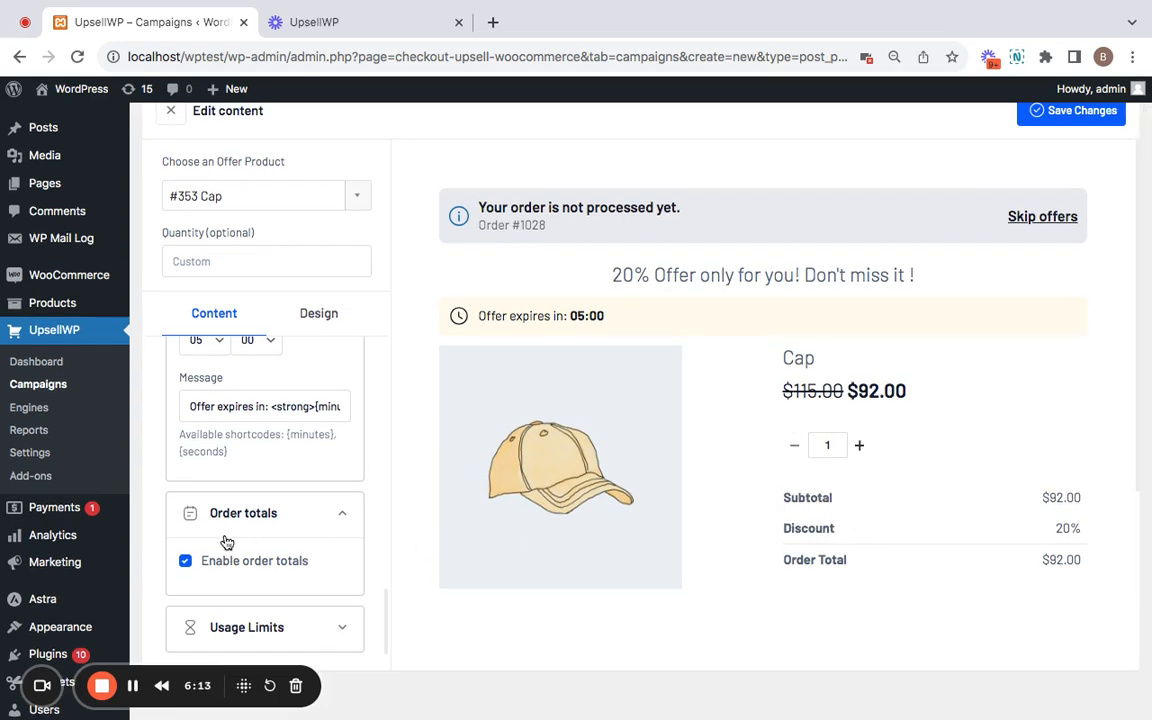
{"action": "left_click", "coordinate": [185, 562]}
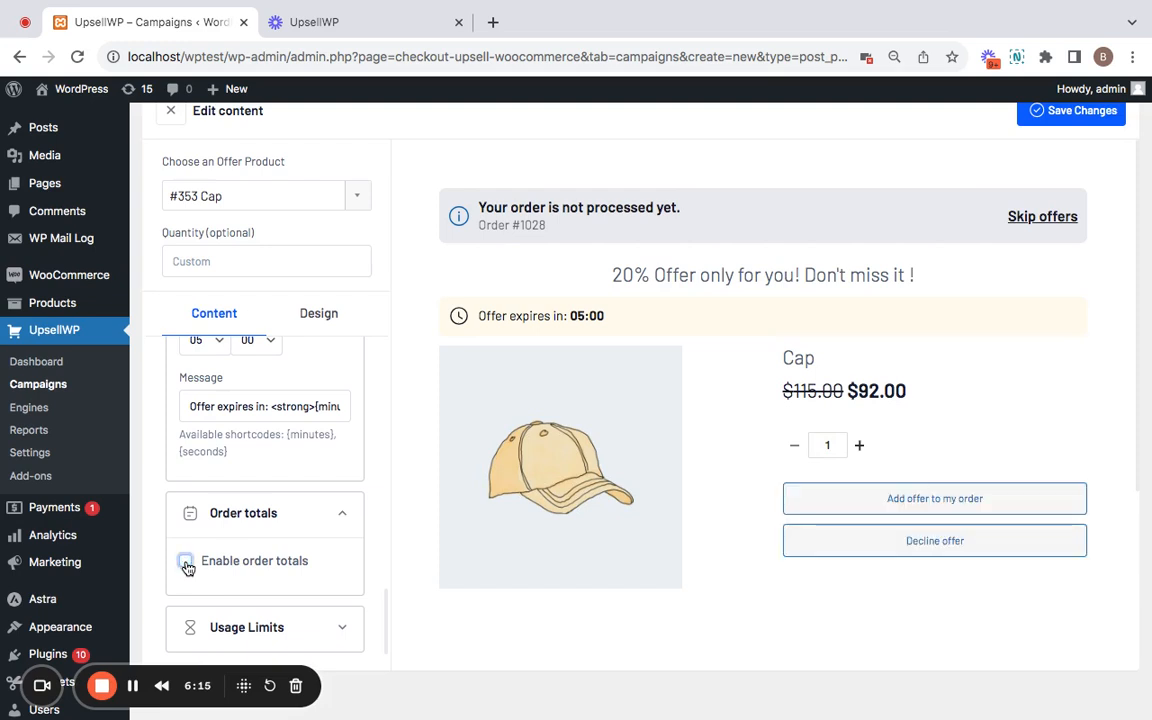
{"action": "left_click", "coordinate": [185, 562]}
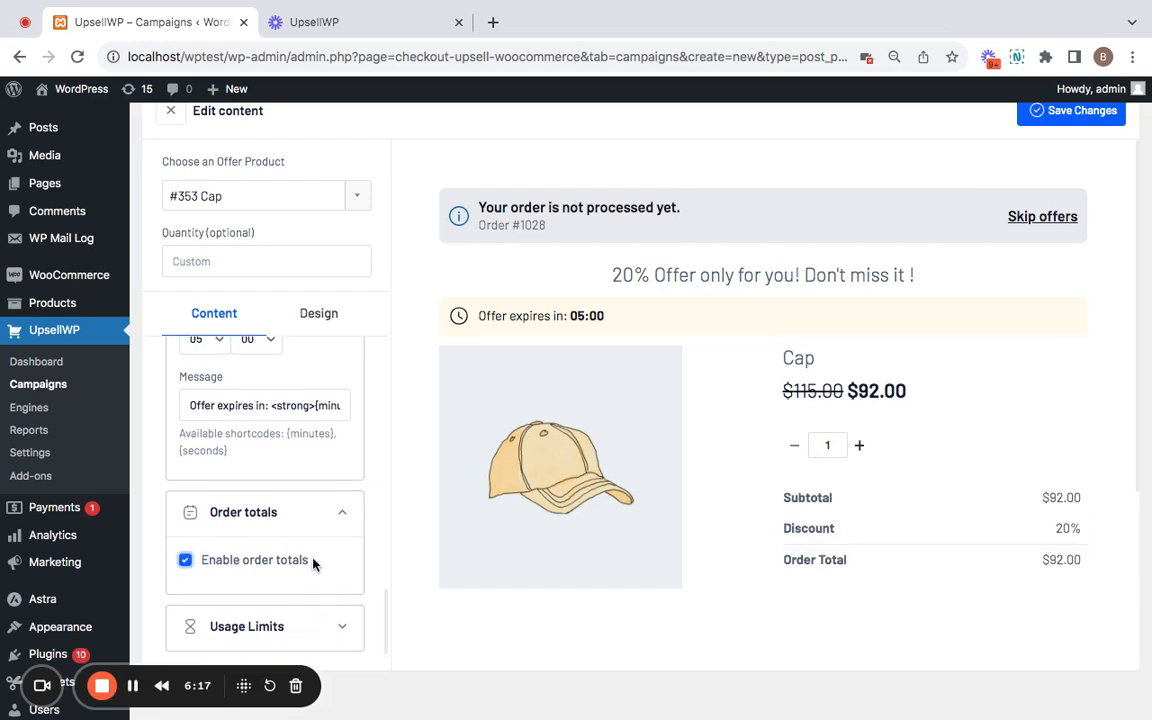
Check the optional overall and per-customer usage limits of the offer
{"action": "scroll", "coordinate": [313, 562], "scroll_direction": "down", "scroll_amount": 1}
{"action": "left_click", "coordinate": [336, 619]}
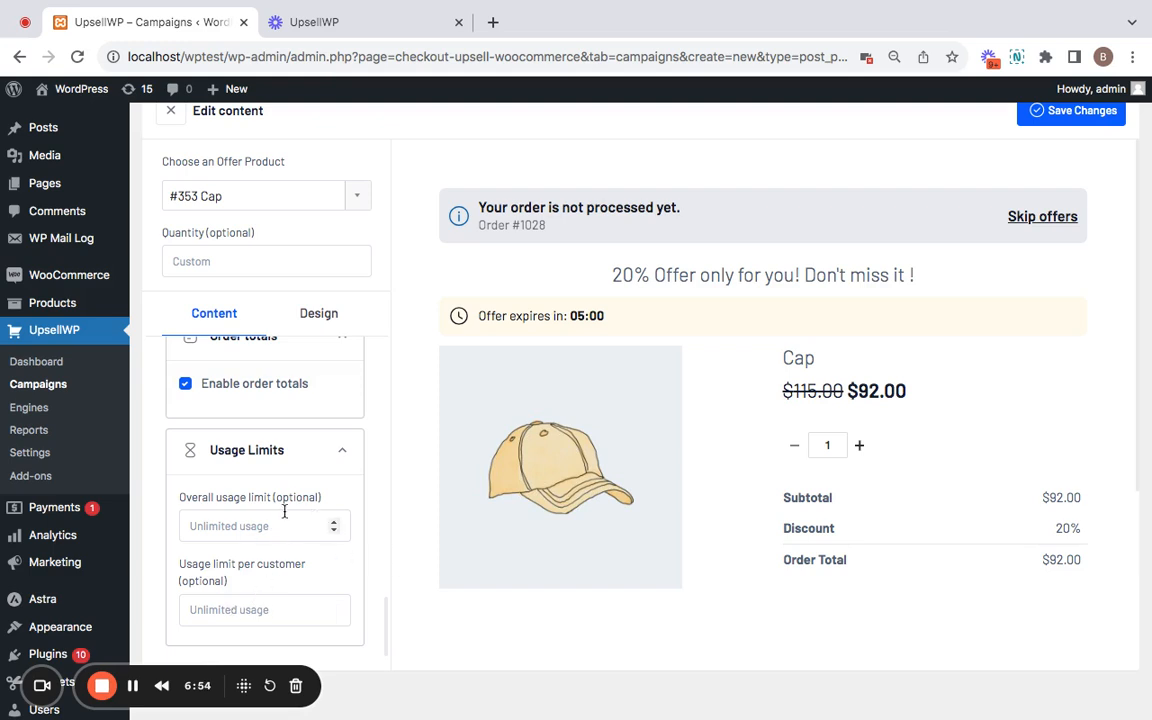
{"action": "scroll", "coordinate": [738, 527], "scroll_direction": "up", "scroll_amount": 1}
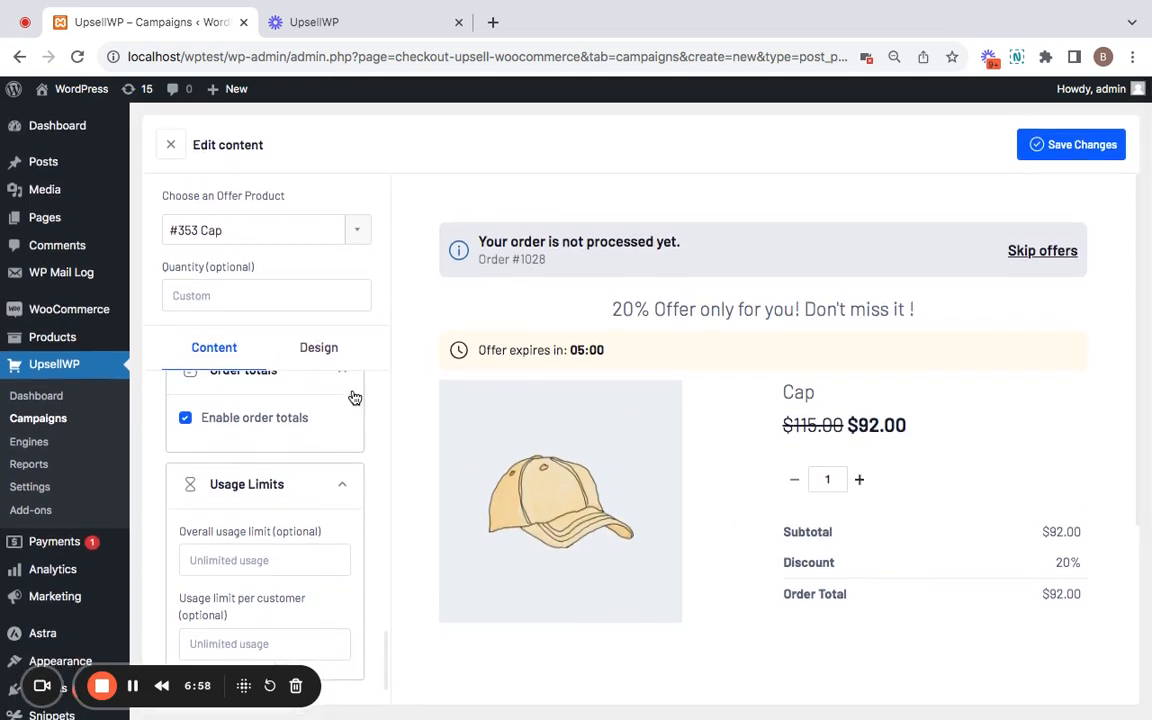
Examine the offer page's design options for the template, order details, and title and description
{"action": "left_click", "coordinate": [335, 355]}
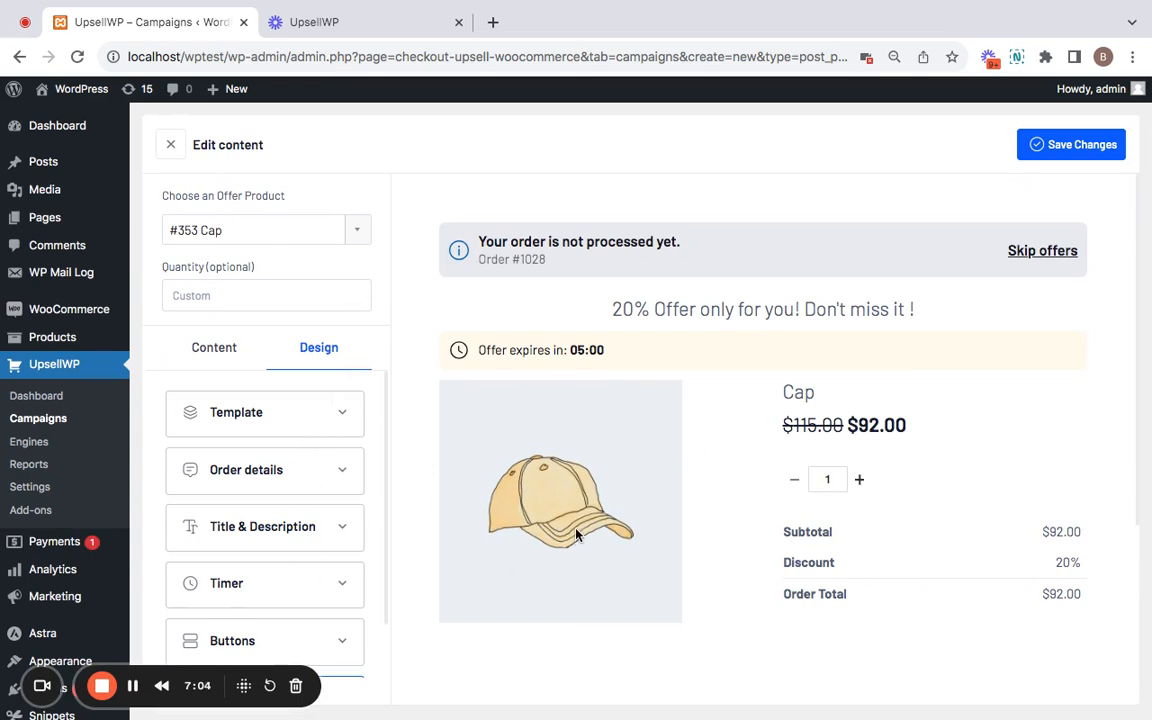
{"action": "left_click", "coordinate": [294, 421]}
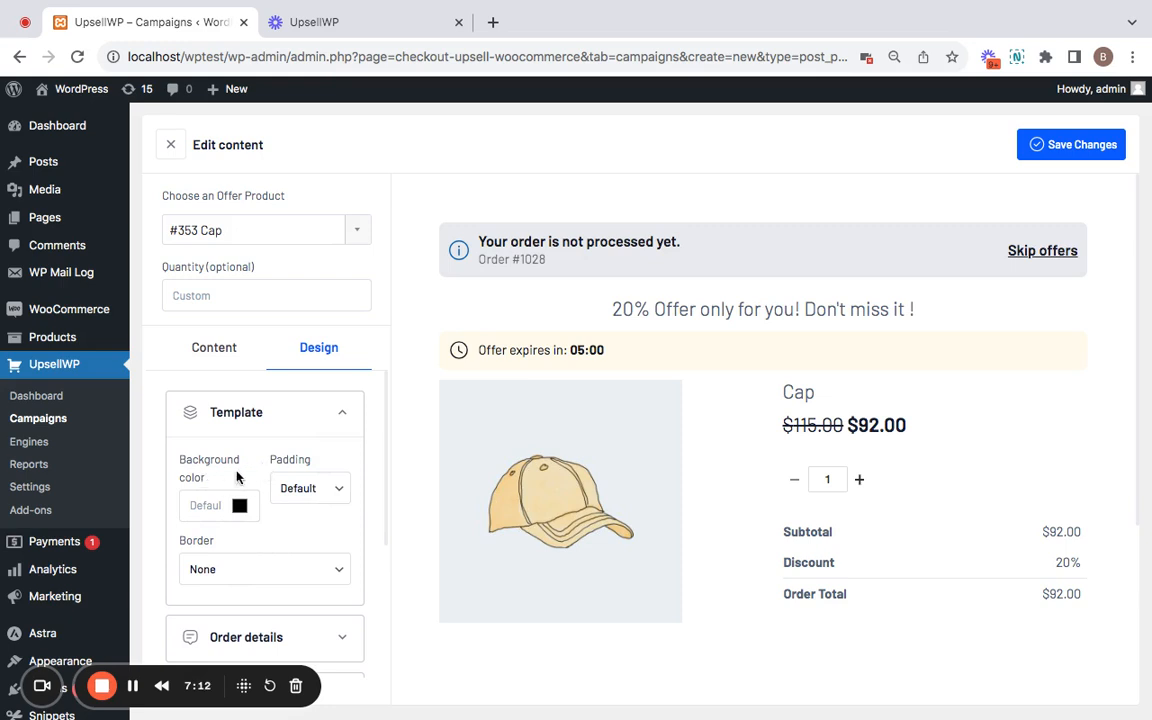
{"action": "scroll", "coordinate": [288, 571], "scroll_direction": "down", "scroll_amount": 2}
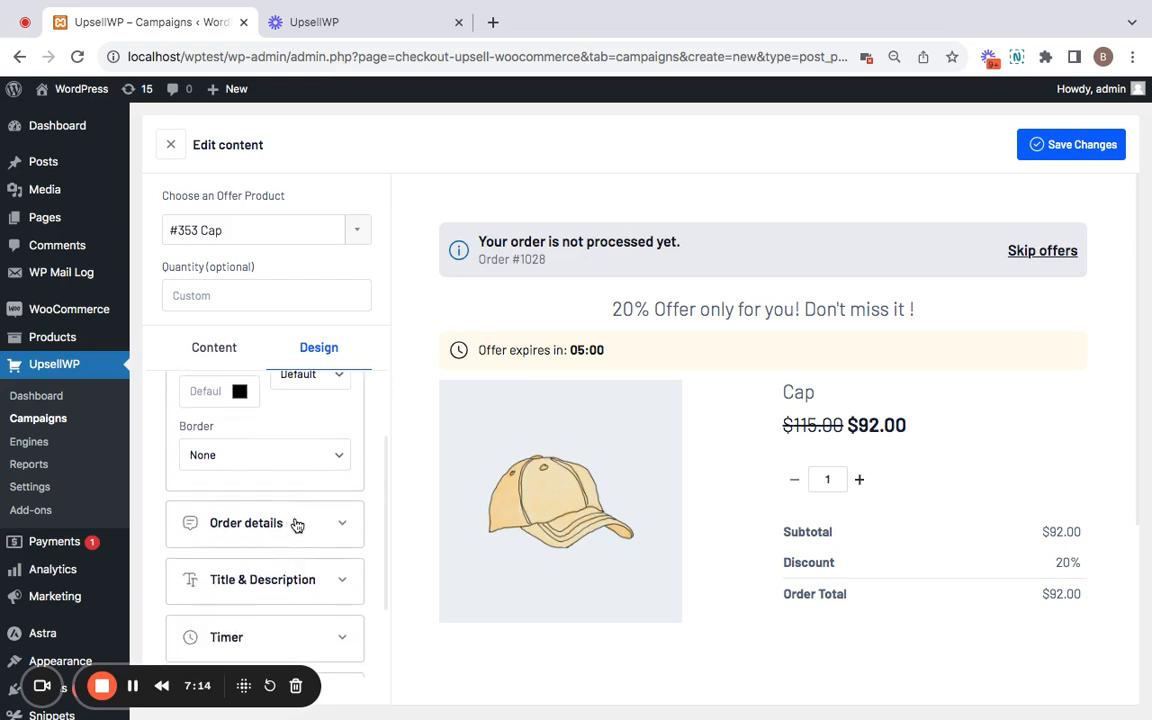
{"action": "left_click", "coordinate": [296, 524]}
{"action": "scroll", "coordinate": [296, 524], "scroll_direction": "down", "scroll_amount": 3}
{"action": "scroll", "coordinate": [298, 524], "scroll_direction": "down", "scroll_amount": 1}
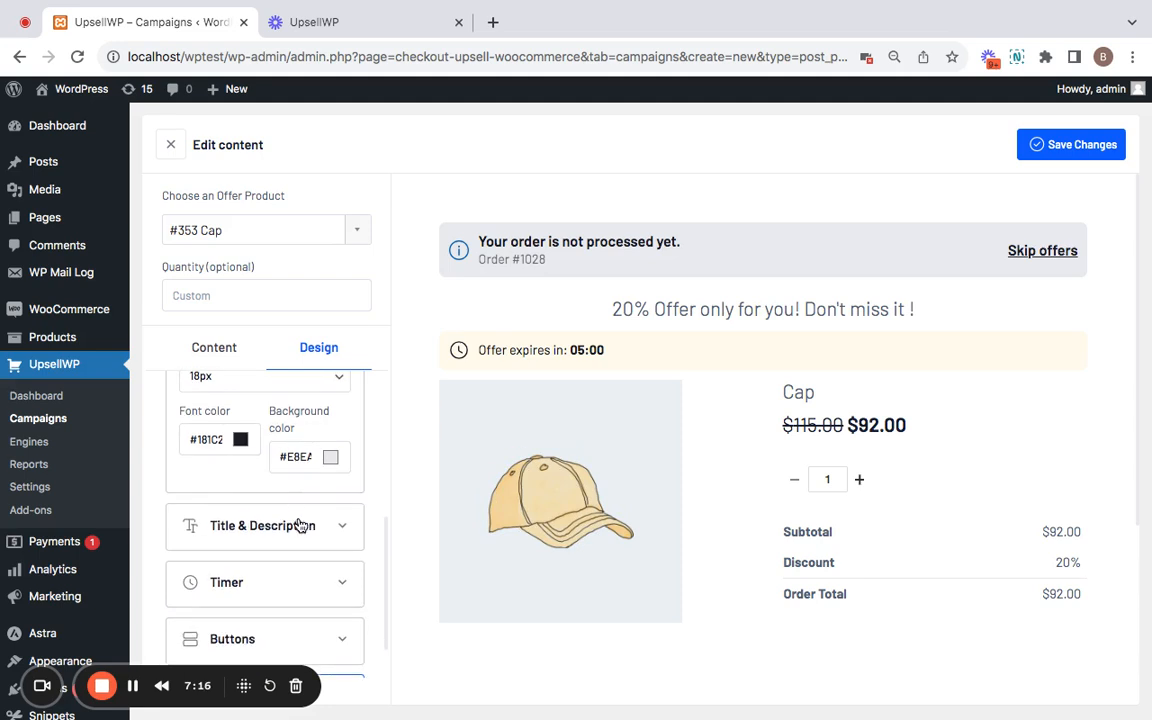
{"action": "left_click", "coordinate": [308, 526]}
{"action": "scroll", "coordinate": [308, 526], "scroll_direction": "down", "scroll_amount": 3}
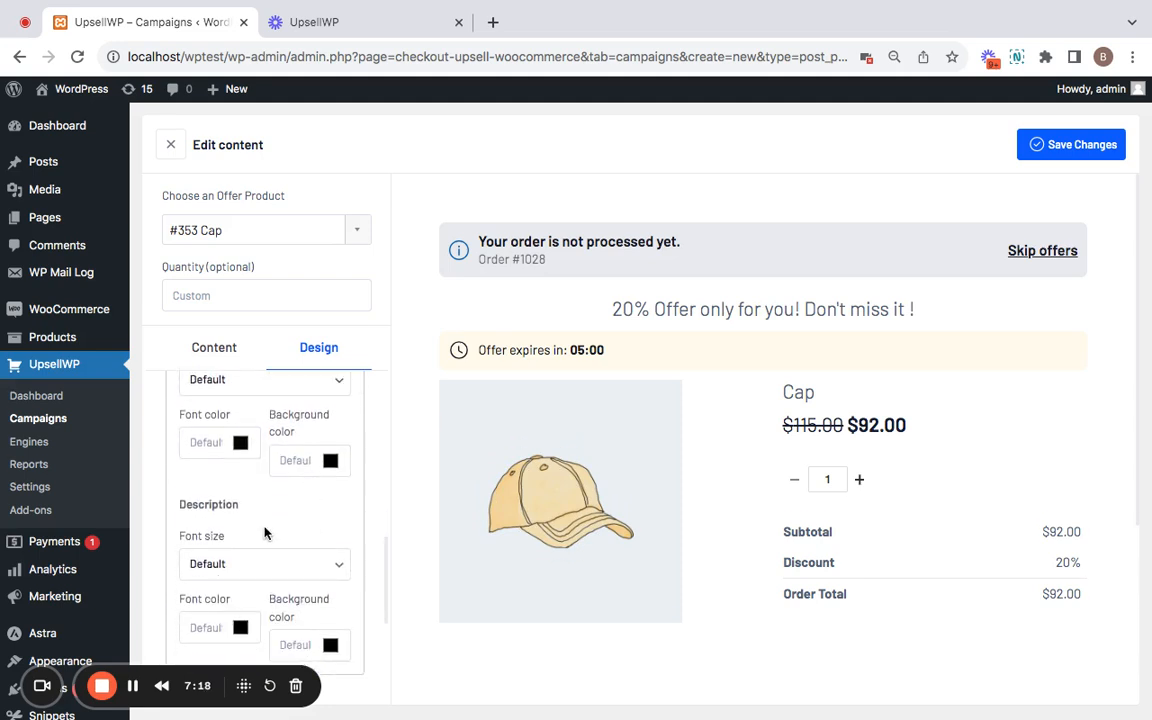
{"action": "scroll", "coordinate": [295, 556], "scroll_direction": "down", "scroll_amount": 2}
Restyle the offer timer with a blue font color and a golden yellow background color
{"action": "left_click", "coordinate": [284, 535]}
{"action": "scroll", "coordinate": [283, 537], "scroll_direction": "down", "scroll_amount": 1}
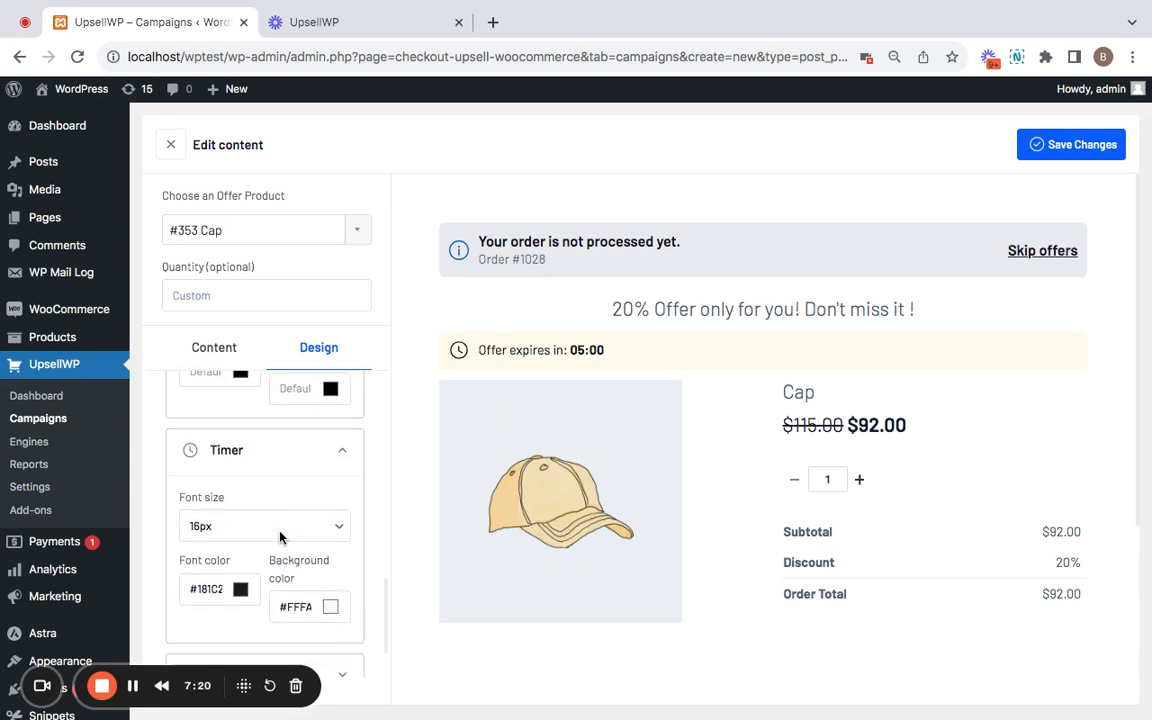
{"action": "left_click", "coordinate": [240, 558]}
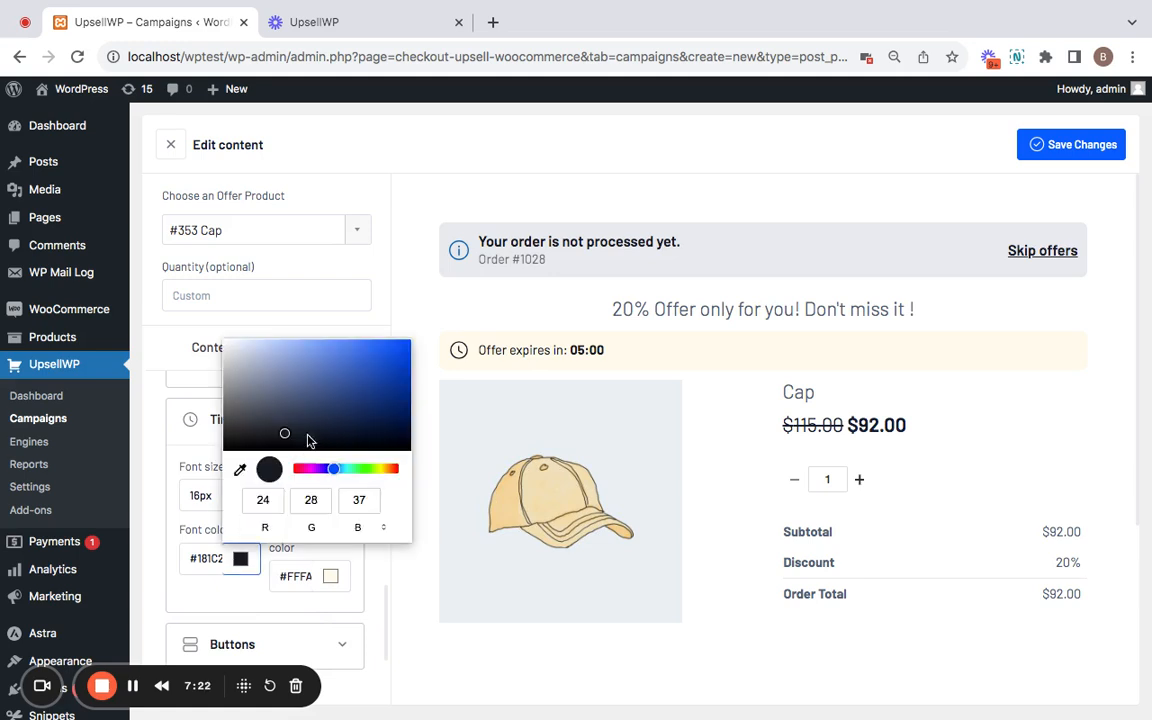
{"action": "left_click", "coordinate": [332, 390]}
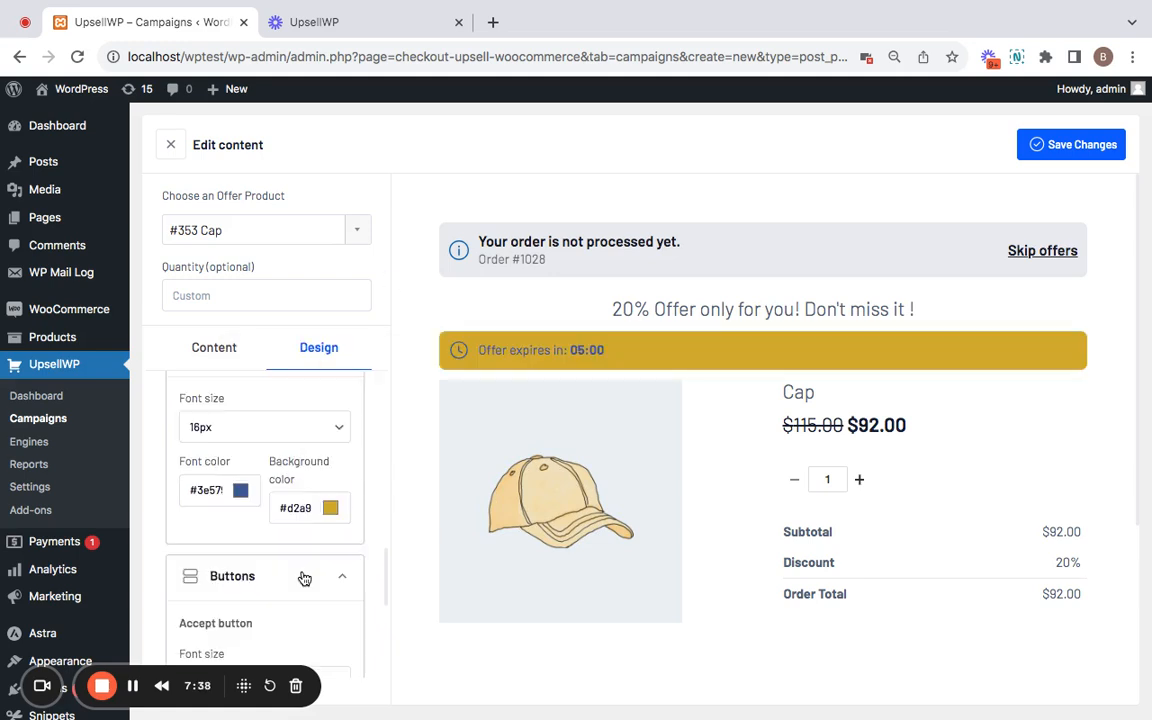
Change the accept button's font color to black in the offer's button design
{"action": "left_click", "coordinate": [303, 576]}
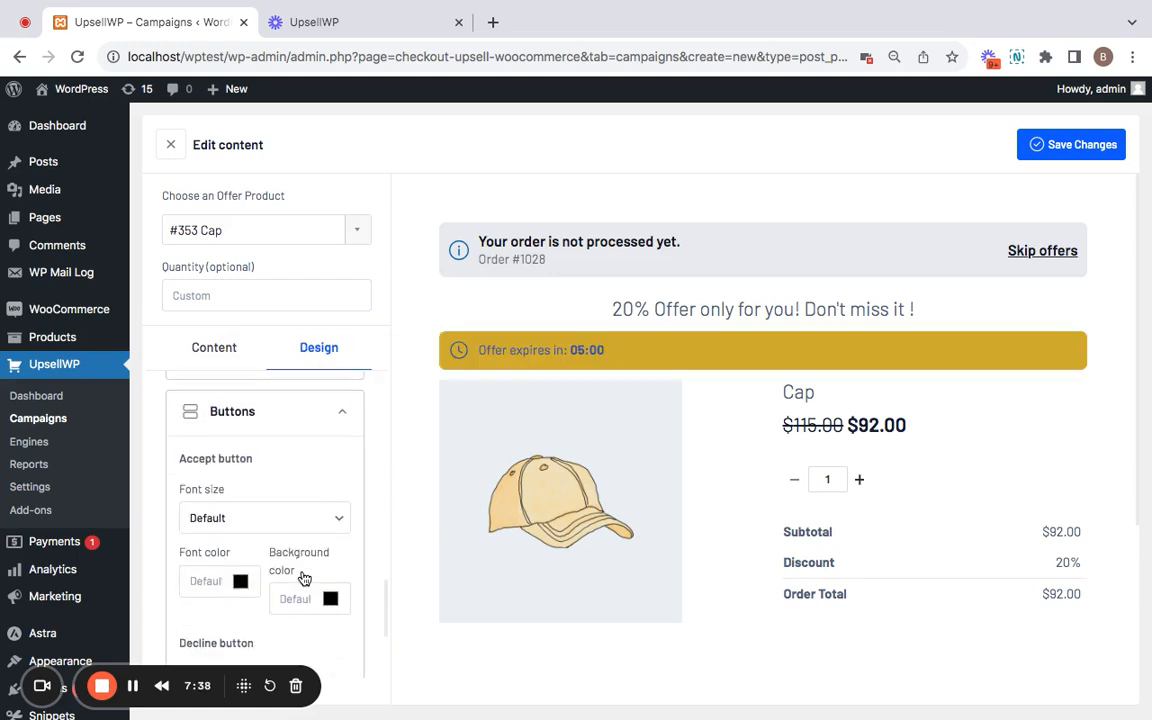
{"action": "left_click", "coordinate": [240, 577]}
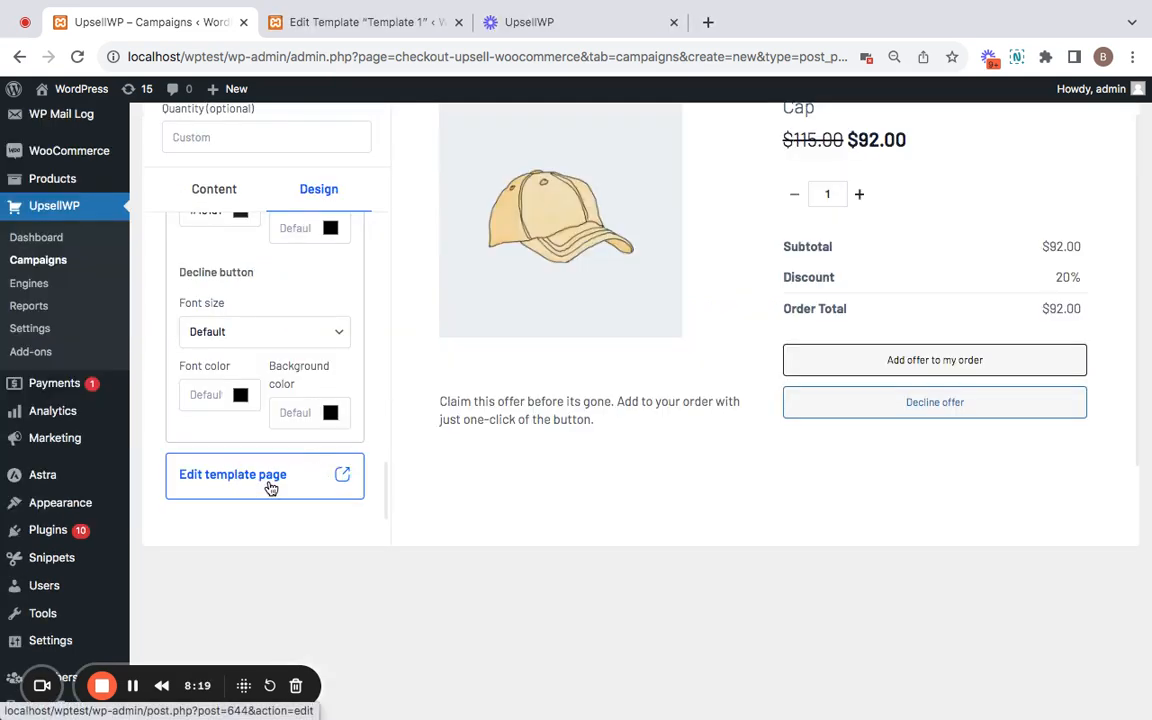
Show the offer's template page "Template 1" in the WordPress block editor
{"action": "left_click", "coordinate": [365, 24]}
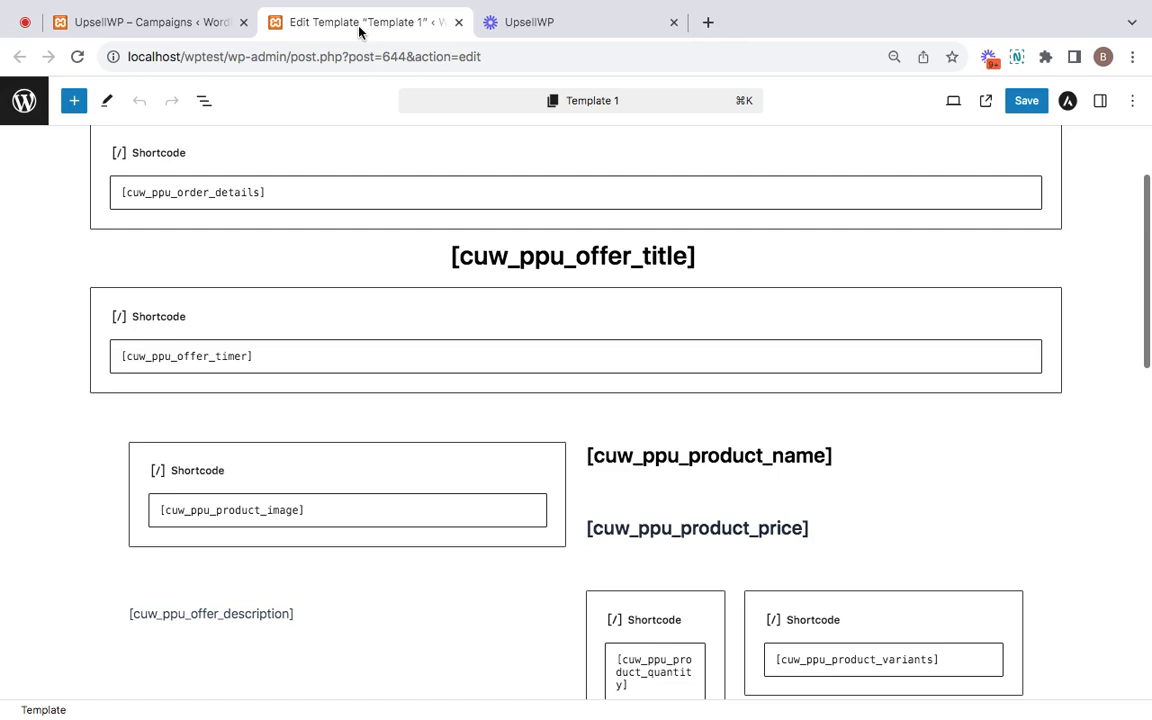
Examine the shortcode blocks that make up the Template 1 offer page, from order details to the accept offer button
{"action": "scroll", "coordinate": [425, 301], "scroll_direction": "up", "scroll_amount": 3}
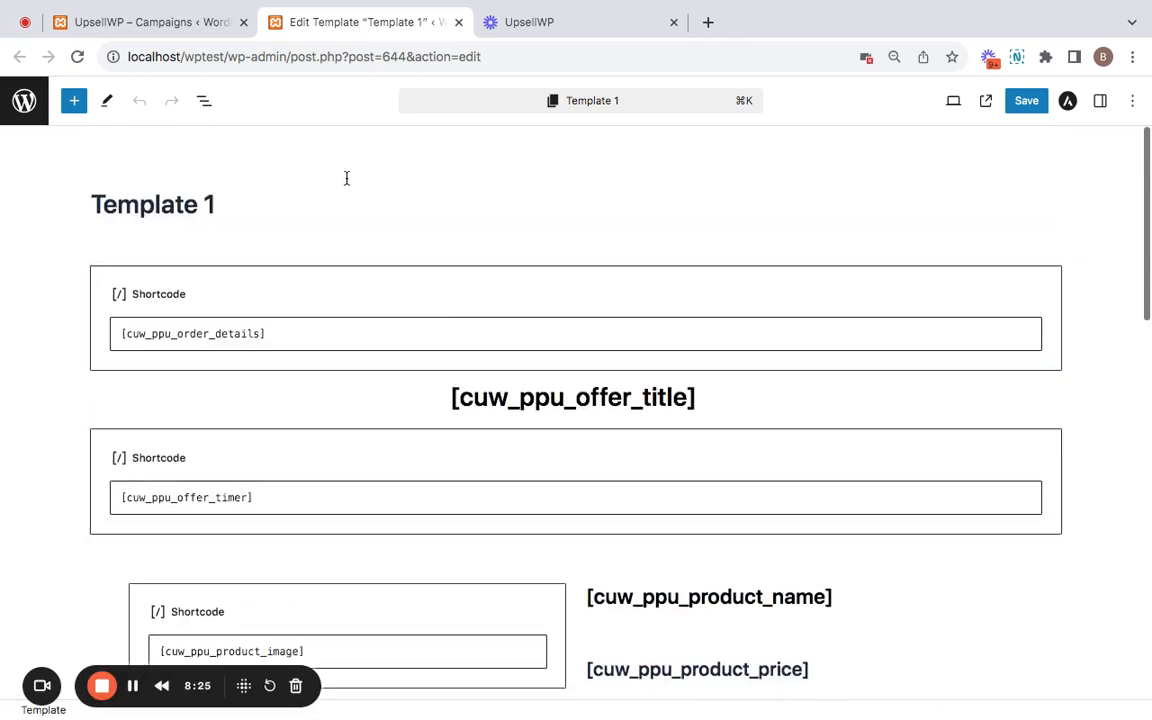
{"action": "scroll", "coordinate": [383, 340], "scroll_direction": "down", "scroll_amount": 5}
{"action": "scroll", "coordinate": [383, 345], "scroll_direction": "down", "scroll_amount": 3}
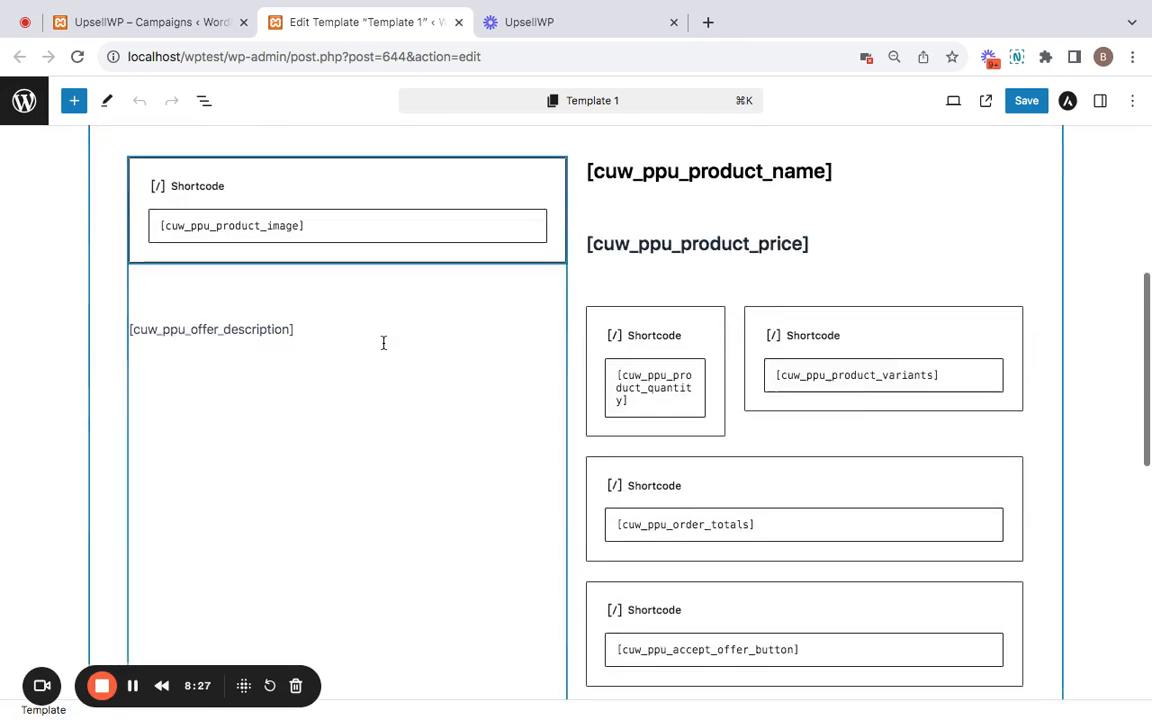
{"action": "scroll", "coordinate": [383, 345], "scroll_direction": "up", "scroll_amount": 6}
{"action": "scroll", "coordinate": [380, 360], "scroll_direction": "down", "scroll_amount": 15}
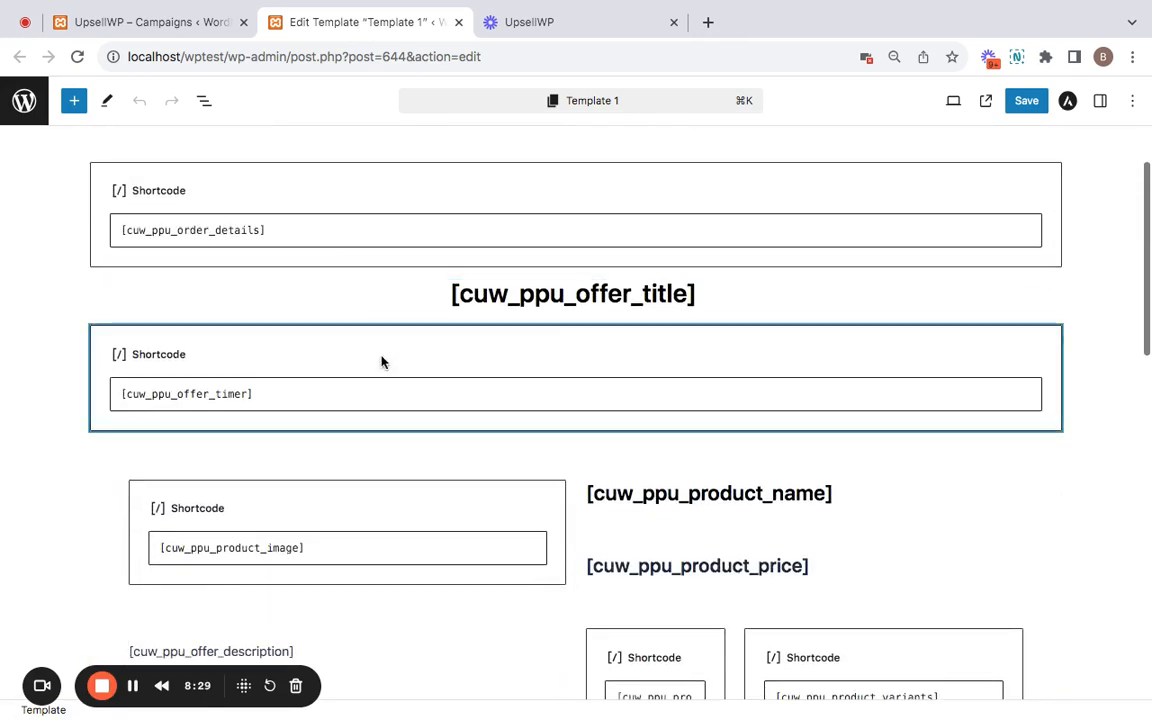
{"action": "scroll", "coordinate": [445, 424], "scroll_direction": "up", "scroll_amount": 20}
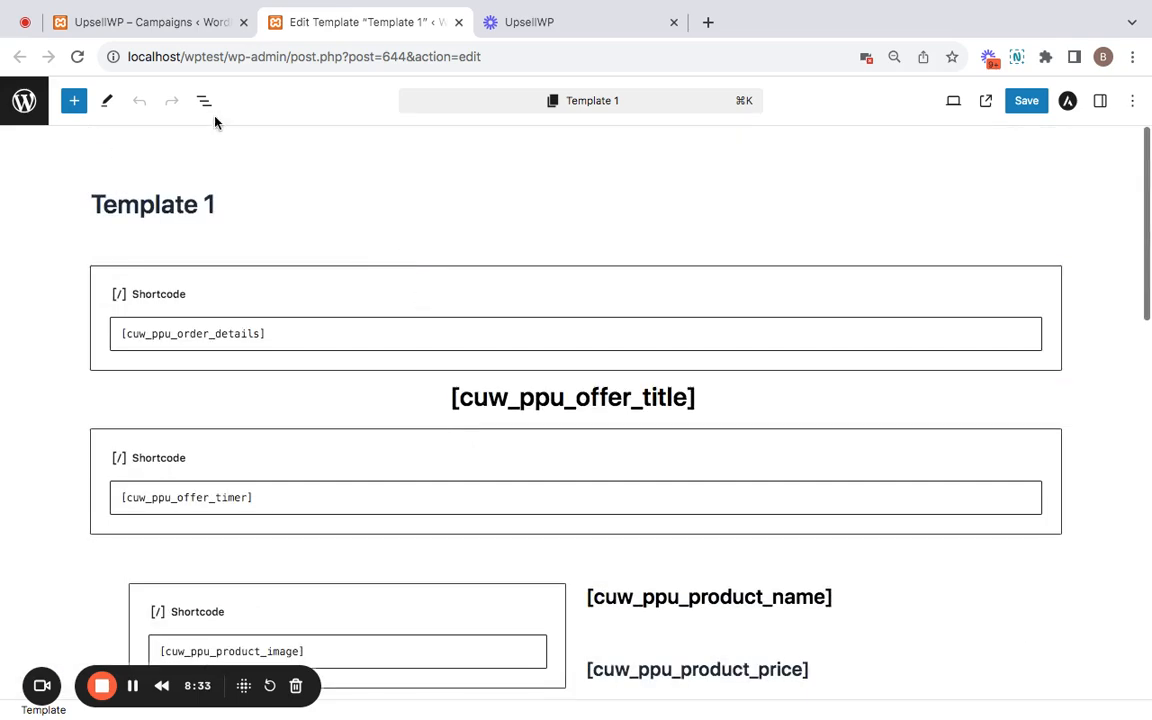
Return to the UpsellWP campaign and save the Cap offer's content and design changes
{"action": "left_click", "coordinate": [150, 21]}
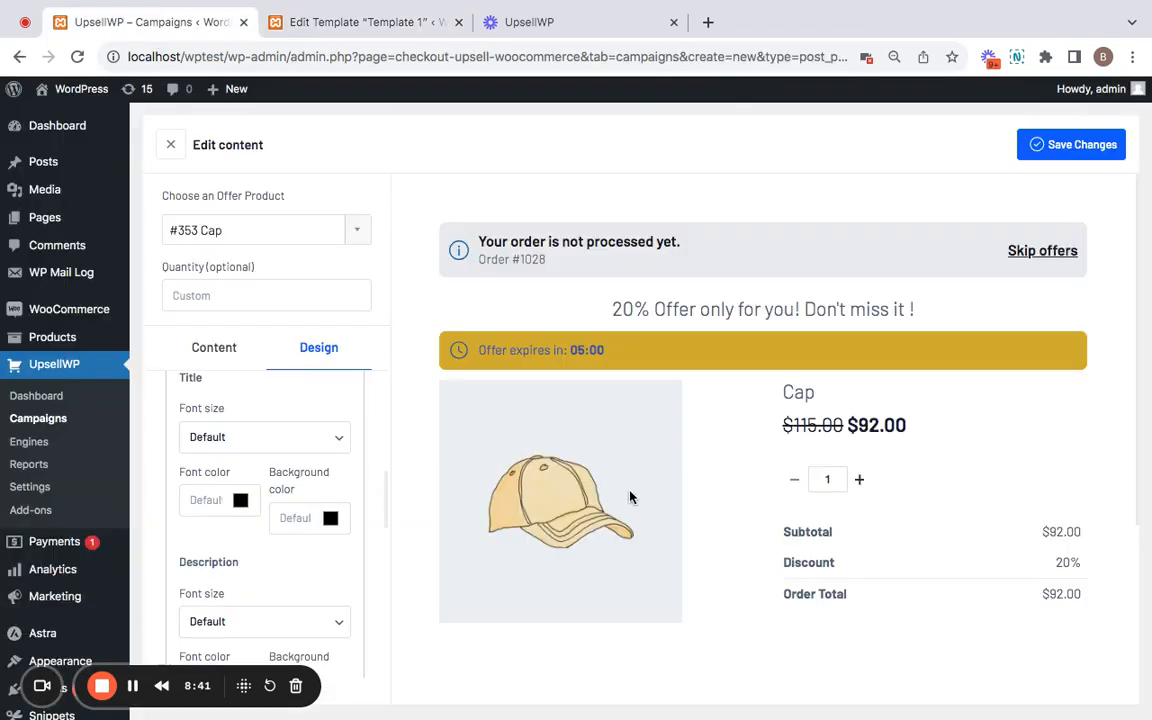
{"action": "left_click", "coordinate": [1057, 147]}
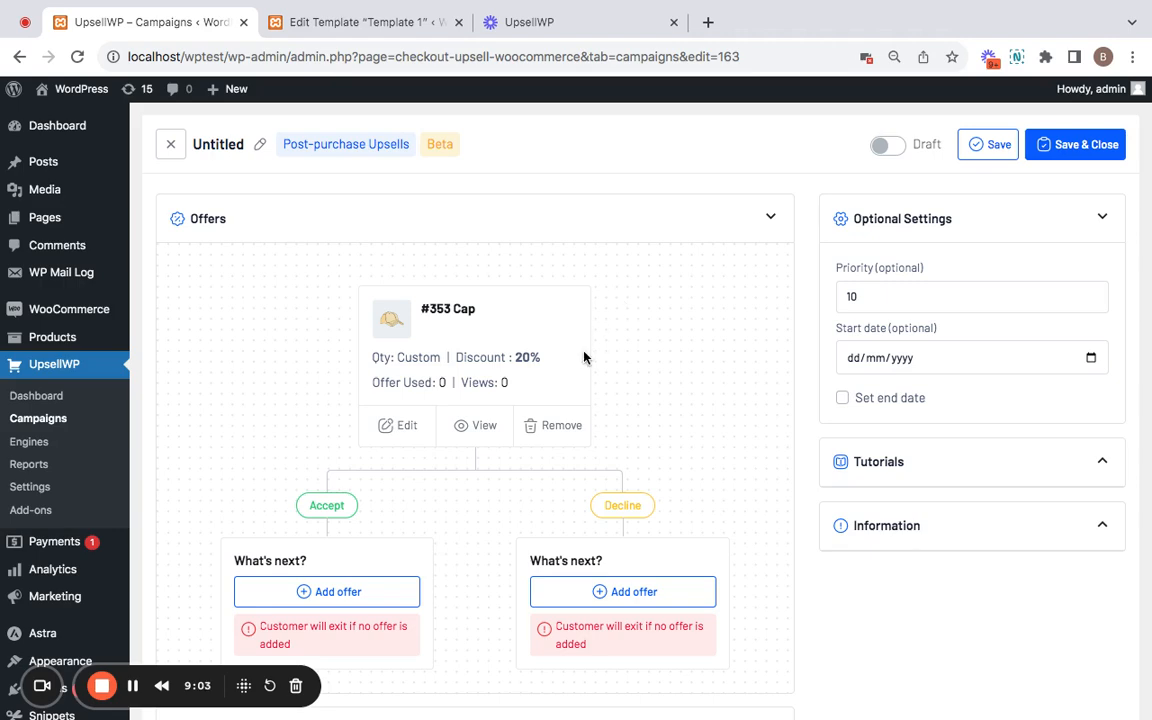
{"action": "scroll", "coordinate": [584, 357], "scroll_direction": "down", "scroll_amount": 1}
{"action": "scroll", "coordinate": [584, 357], "scroll_direction": "up", "scroll_amount": 1}
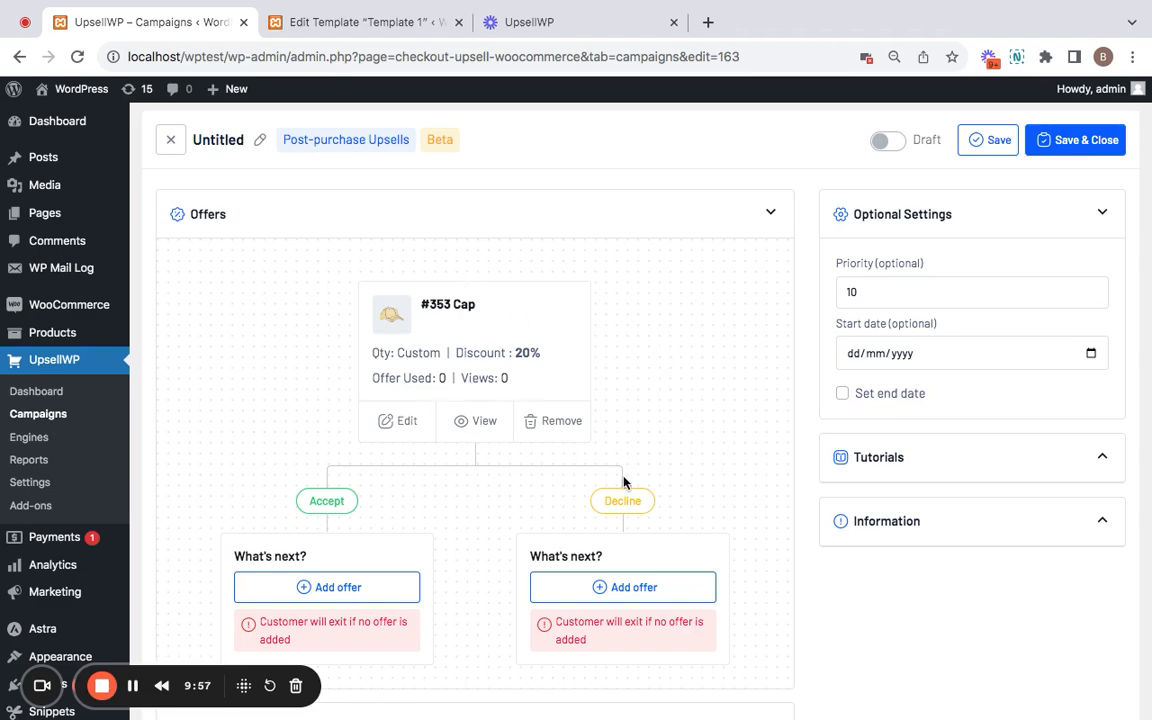
Add the #350 T-Shirt as the next offer on the Cap offer's Accept branch and save it
{"action": "scroll", "coordinate": [620, 330], "scroll_direction": "down", "scroll_amount": 1}
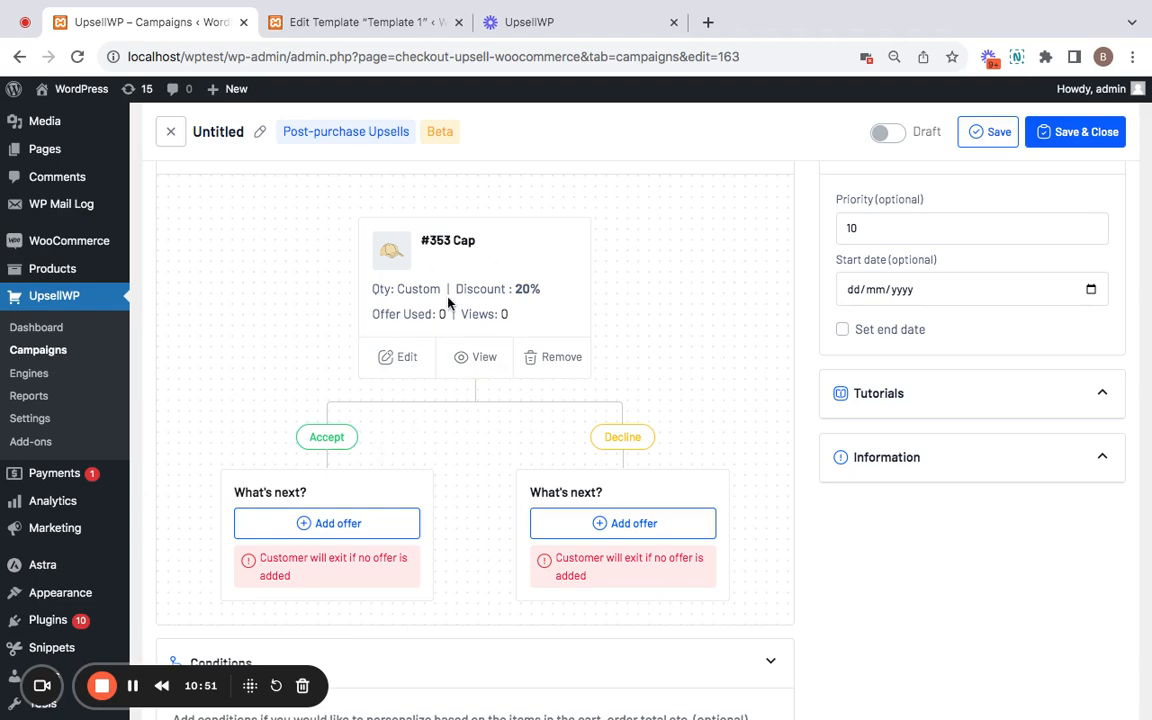
{"action": "left_click", "coordinate": [358, 526]}
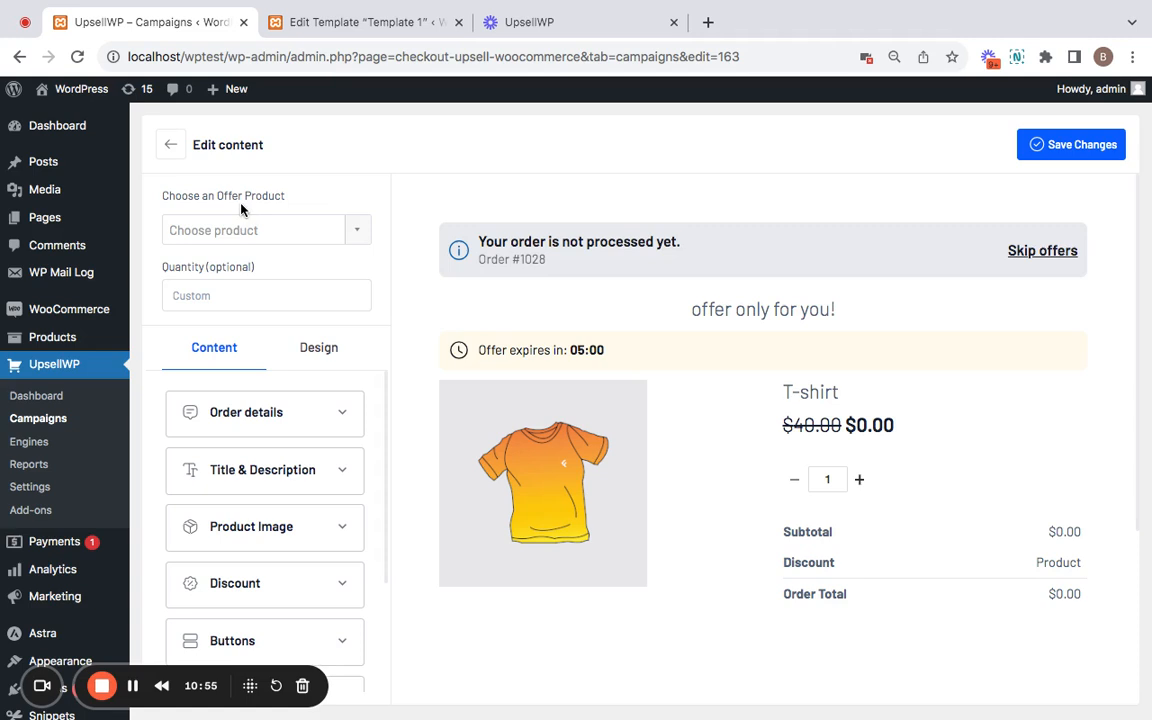
{"action": "left_click", "coordinate": [235, 234]}
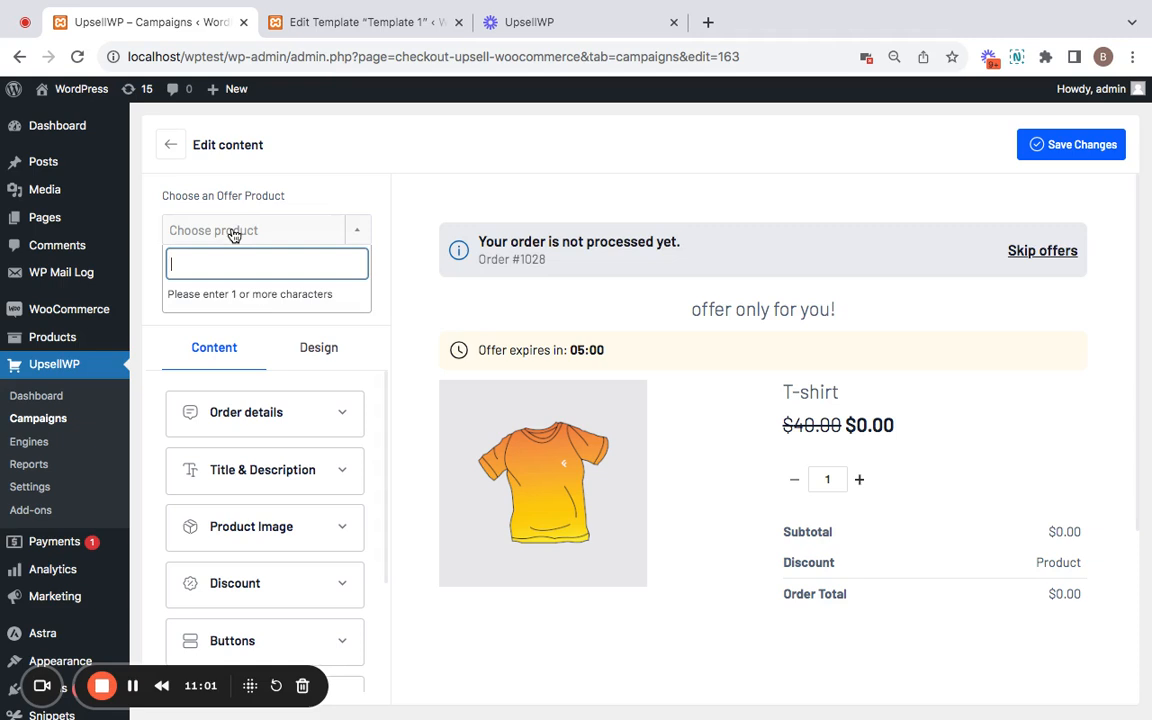
{"action": "type", "text": "tshirt"}
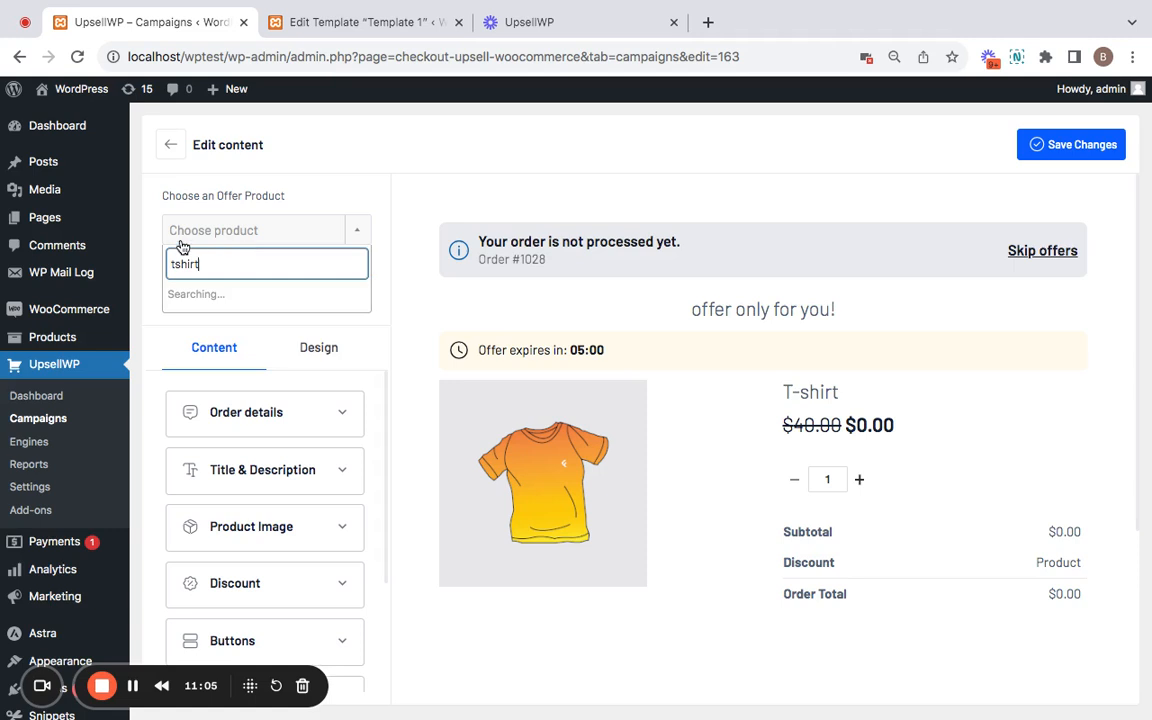
{"action": "left_click", "coordinate": [221, 290]}
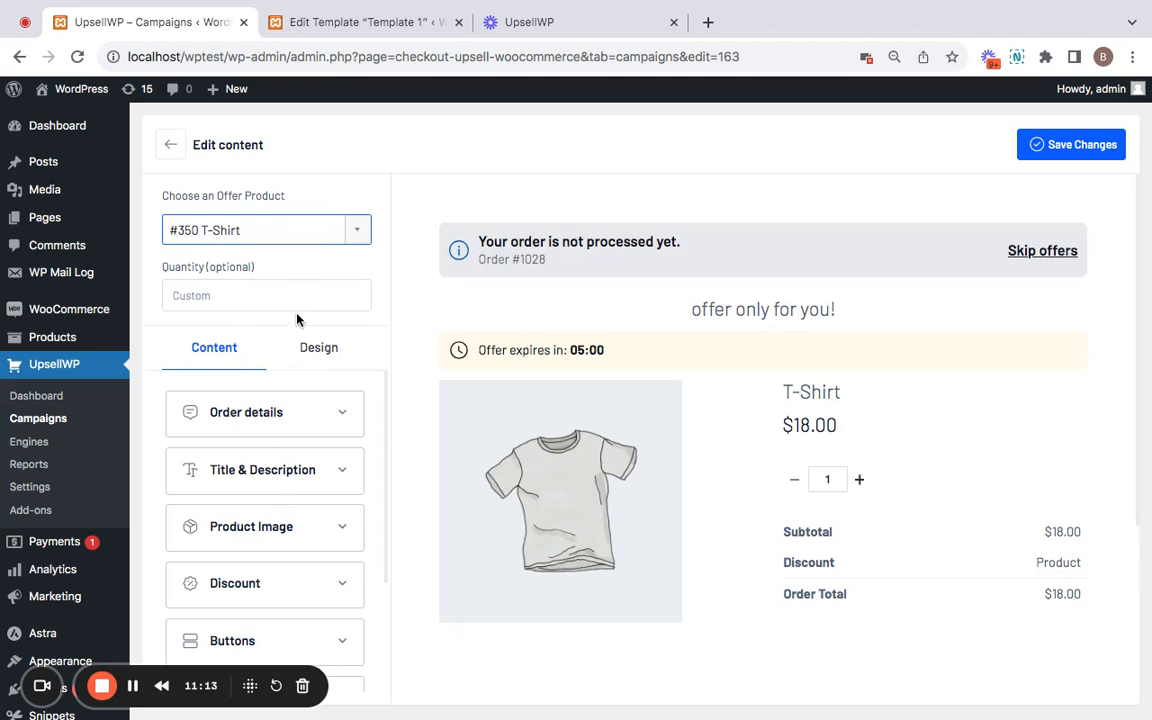
{"action": "left_click", "coordinate": [1062, 143]}
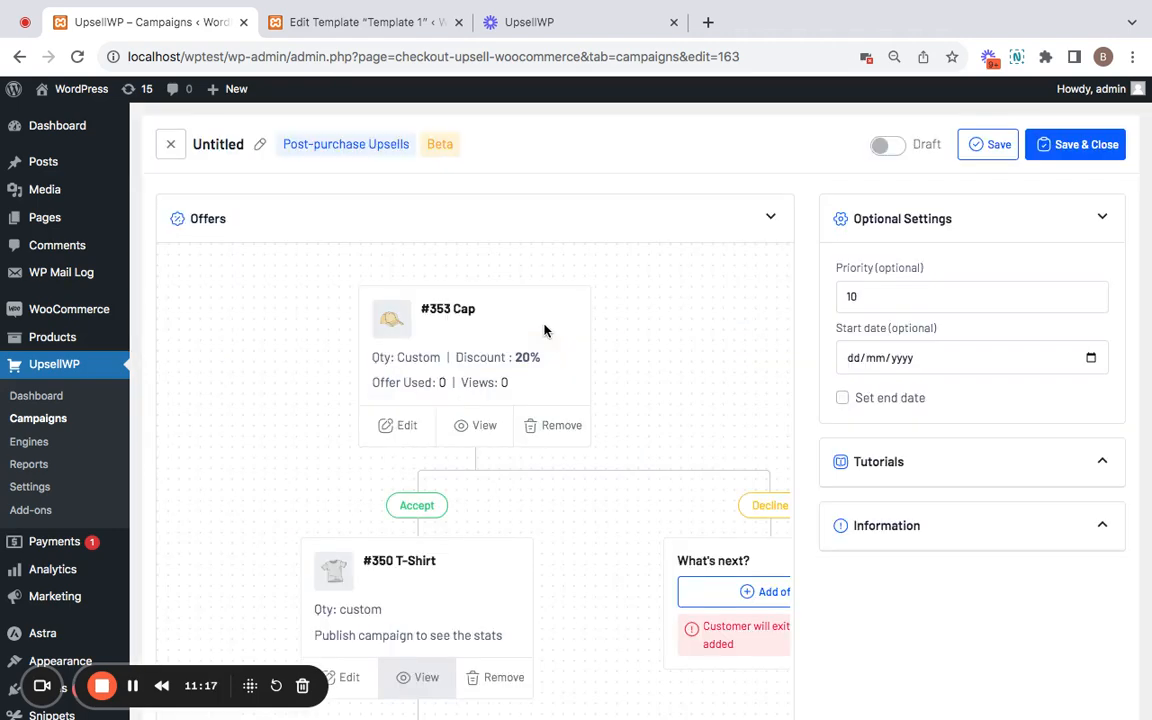
Add the #351 Beanie as the next offer on the Cap offer's Decline branch and save it
{"action": "scroll", "coordinate": [514, 501], "scroll_direction": "down", "scroll_amount": 2}
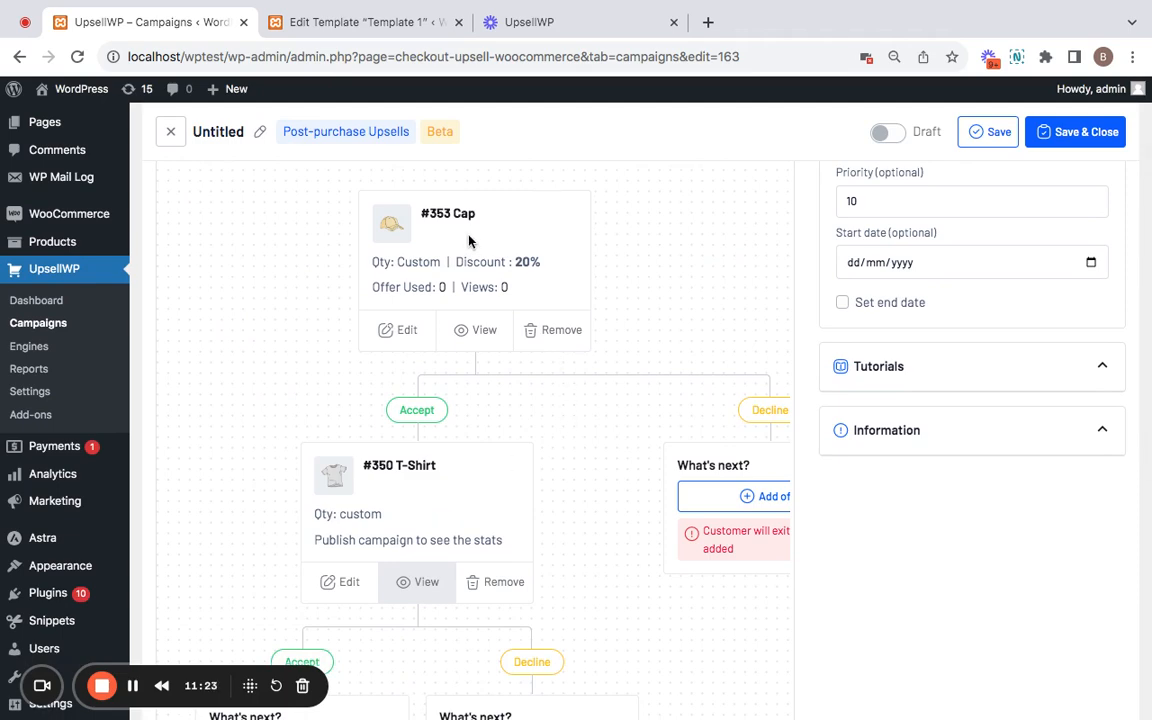
{"action": "scroll", "coordinate": [537, 437], "scroll_direction": "right", "scroll_amount": 2}
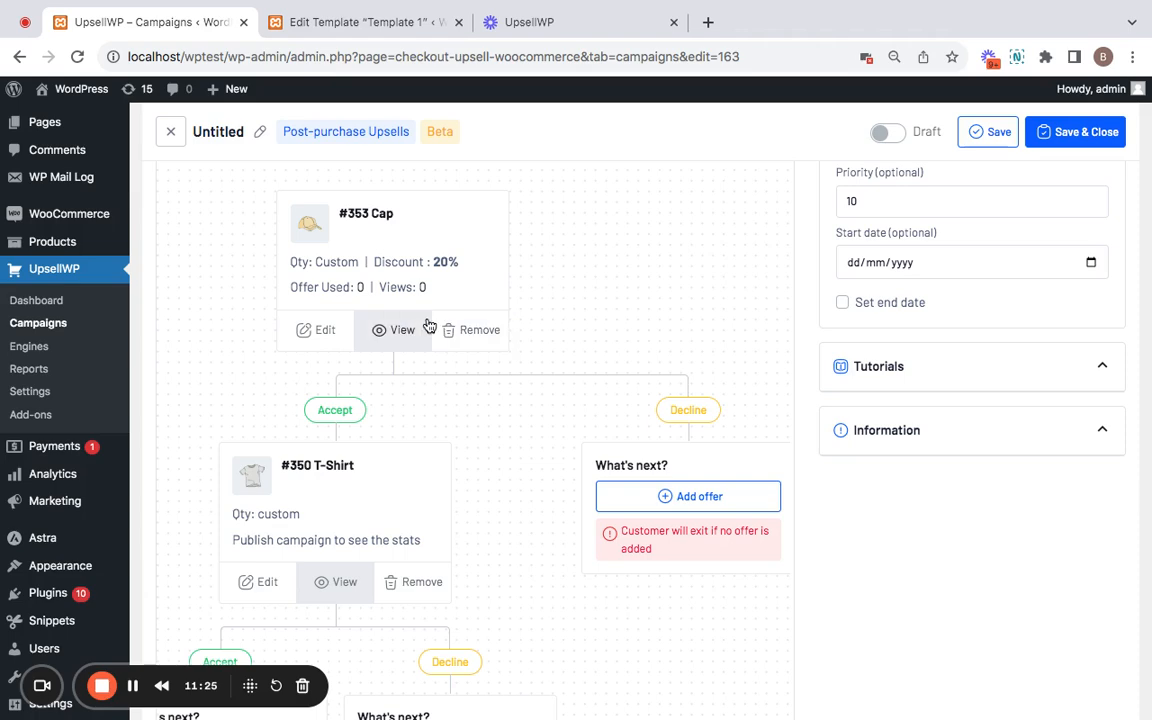
{"action": "left_click", "coordinate": [706, 506]}
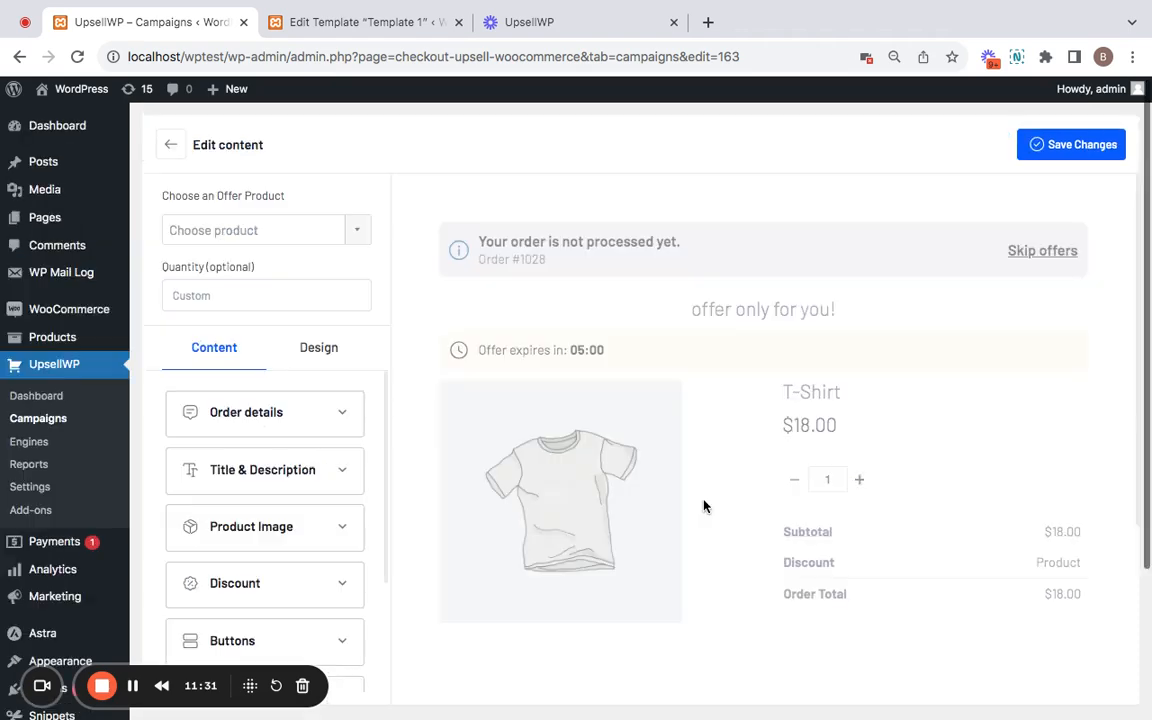
{"action": "left_click", "coordinate": [268, 232]}
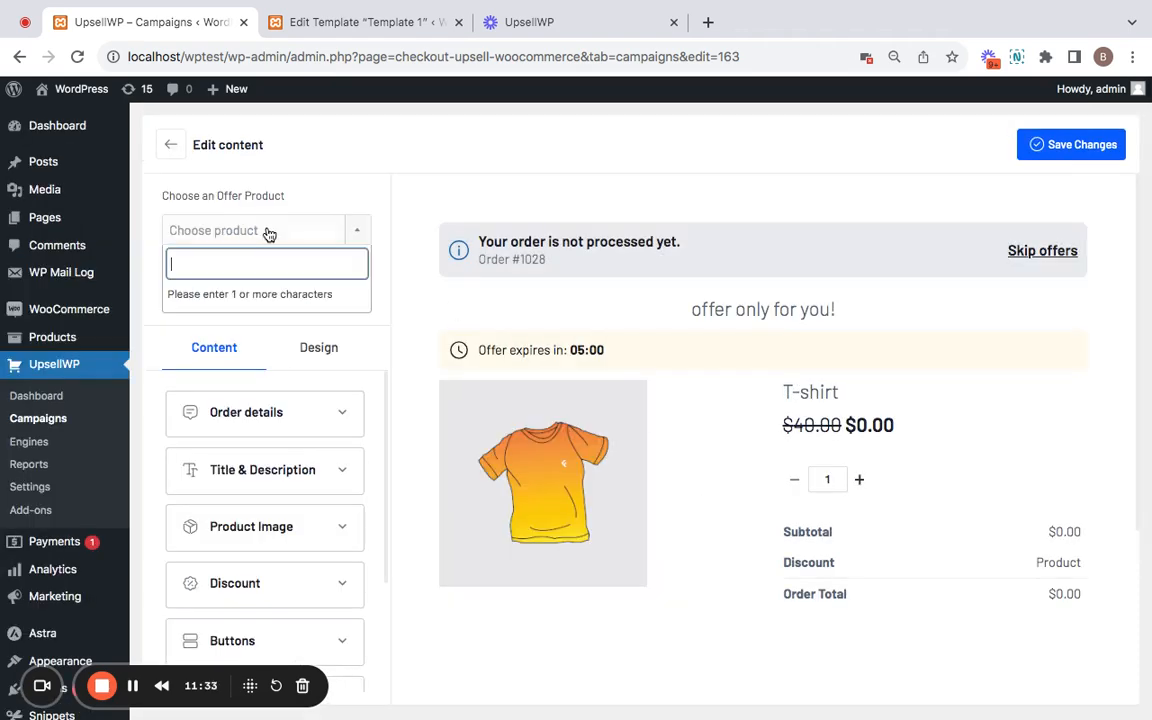
{"action": "type", "text": "beanie"}
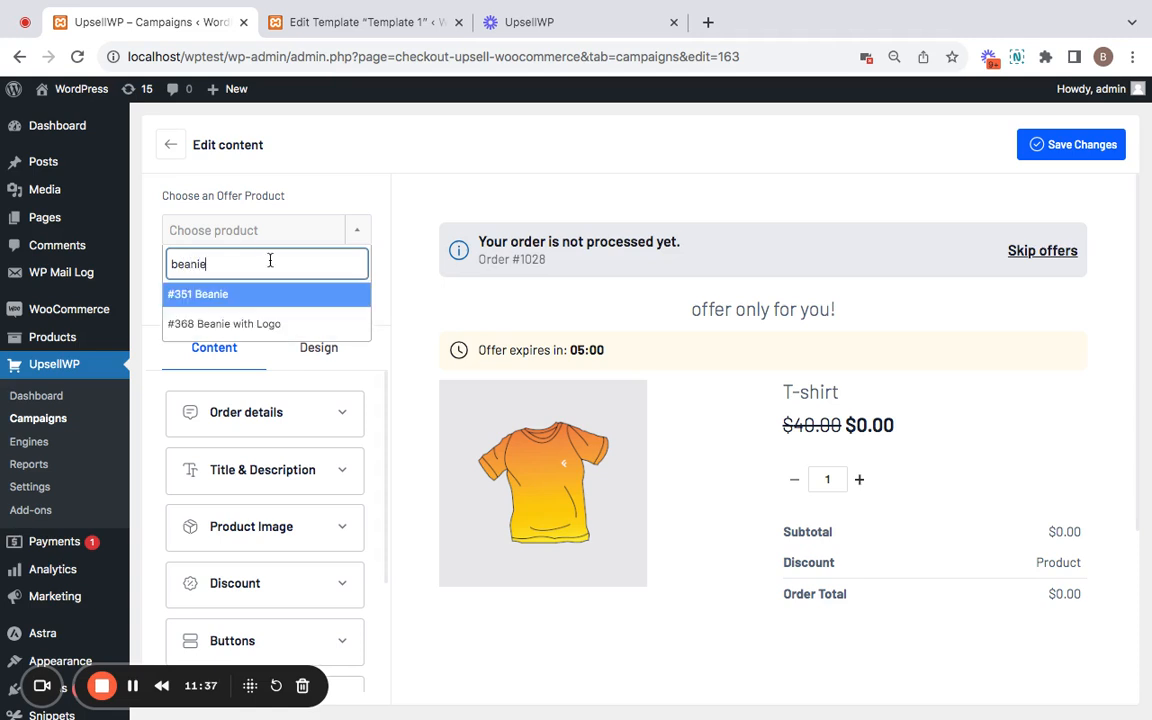
{"action": "left_click", "coordinate": [250, 293]}
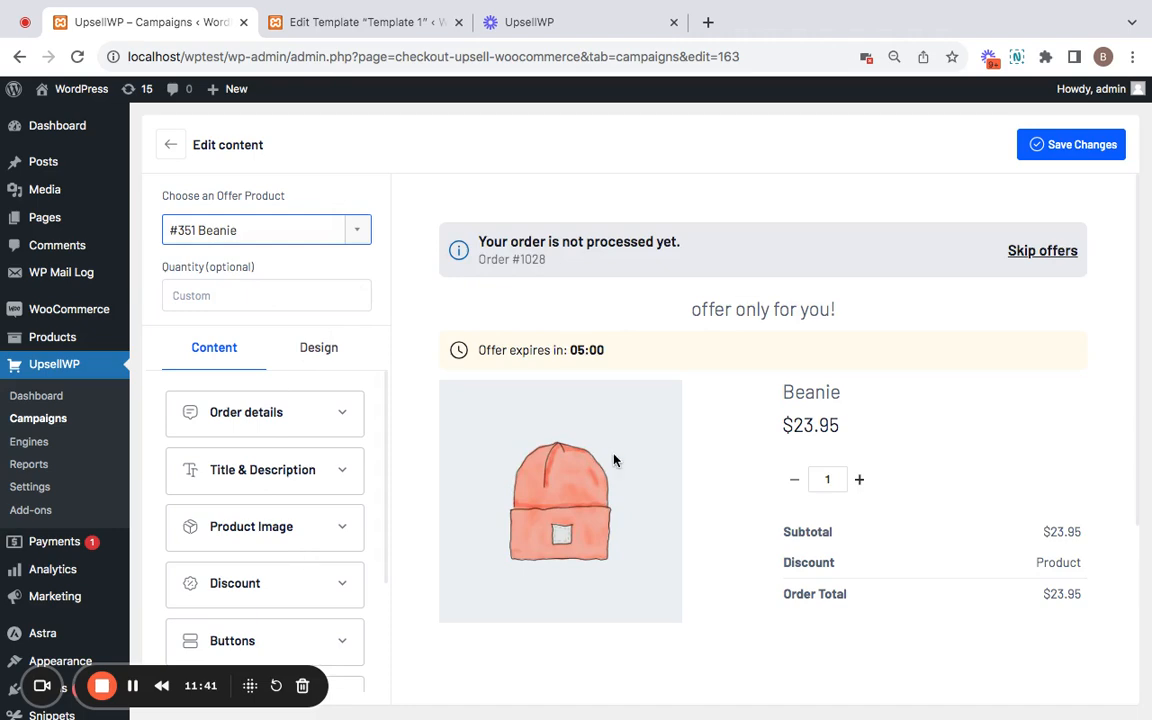
{"action": "left_click", "coordinate": [1066, 149]}
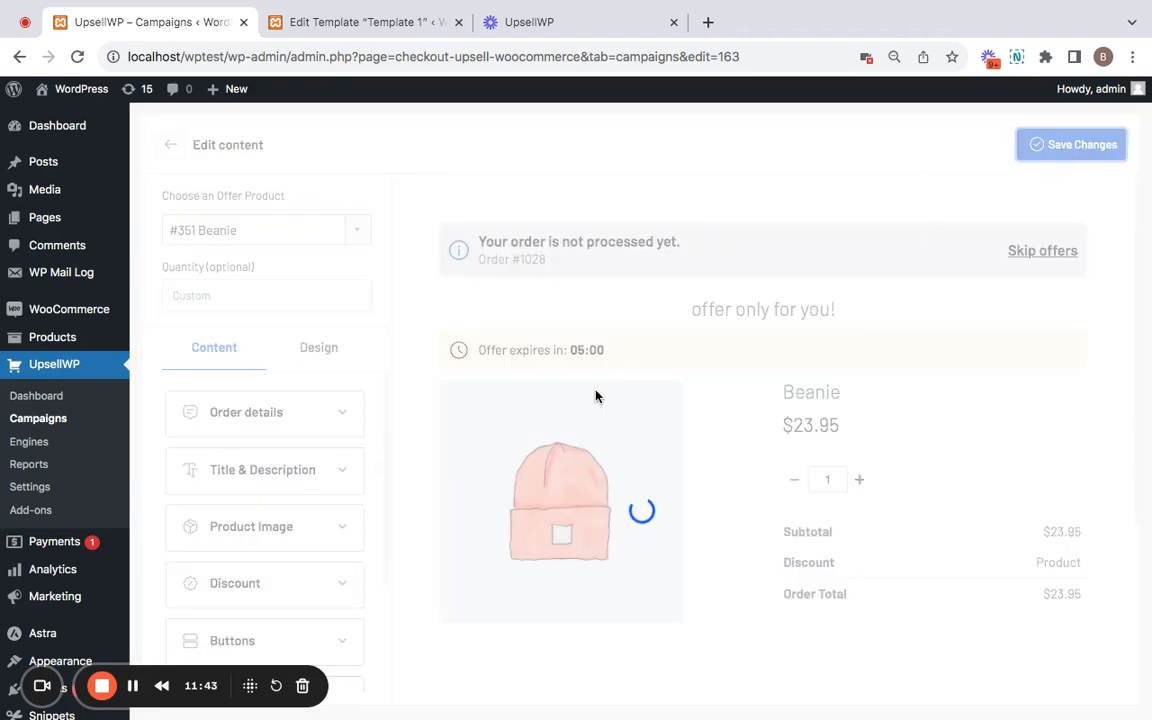
Examine the offer flow's T-Shirt and Beanie branches and their follow-up offer slots
{"action": "scroll", "coordinate": [595, 396], "scroll_direction": "down", "scroll_amount": 3}
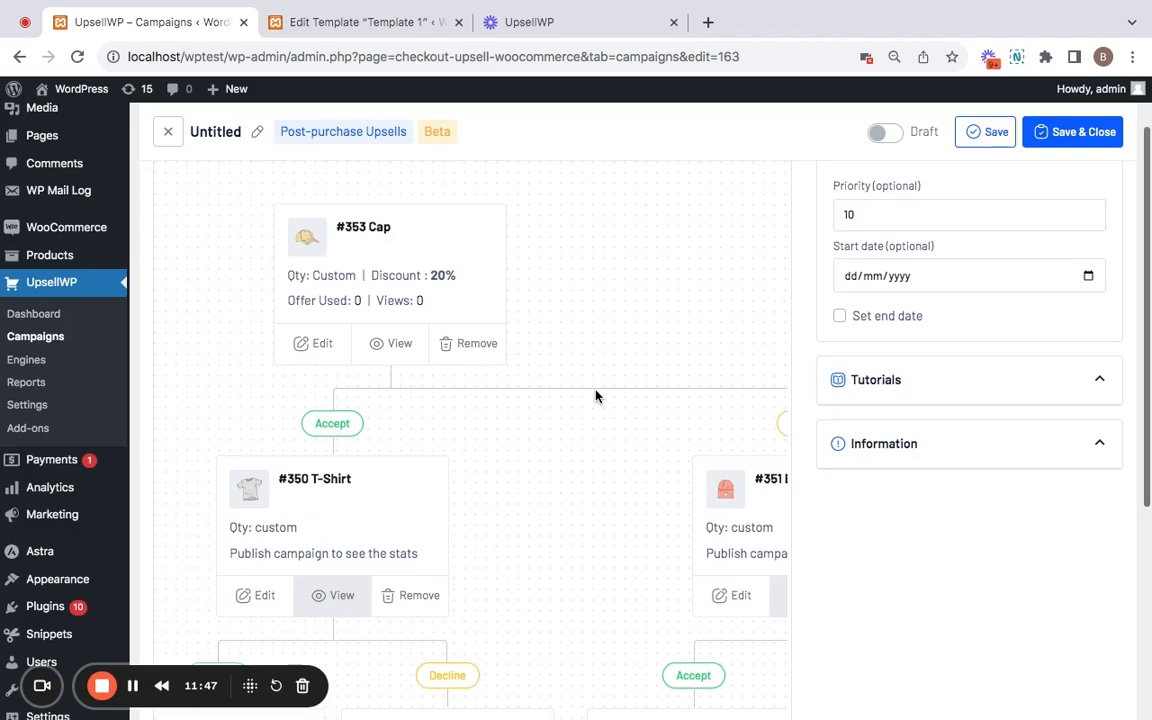
{"action": "scroll", "coordinate": [595, 396], "scroll_direction": "up", "scroll_amount": 1}
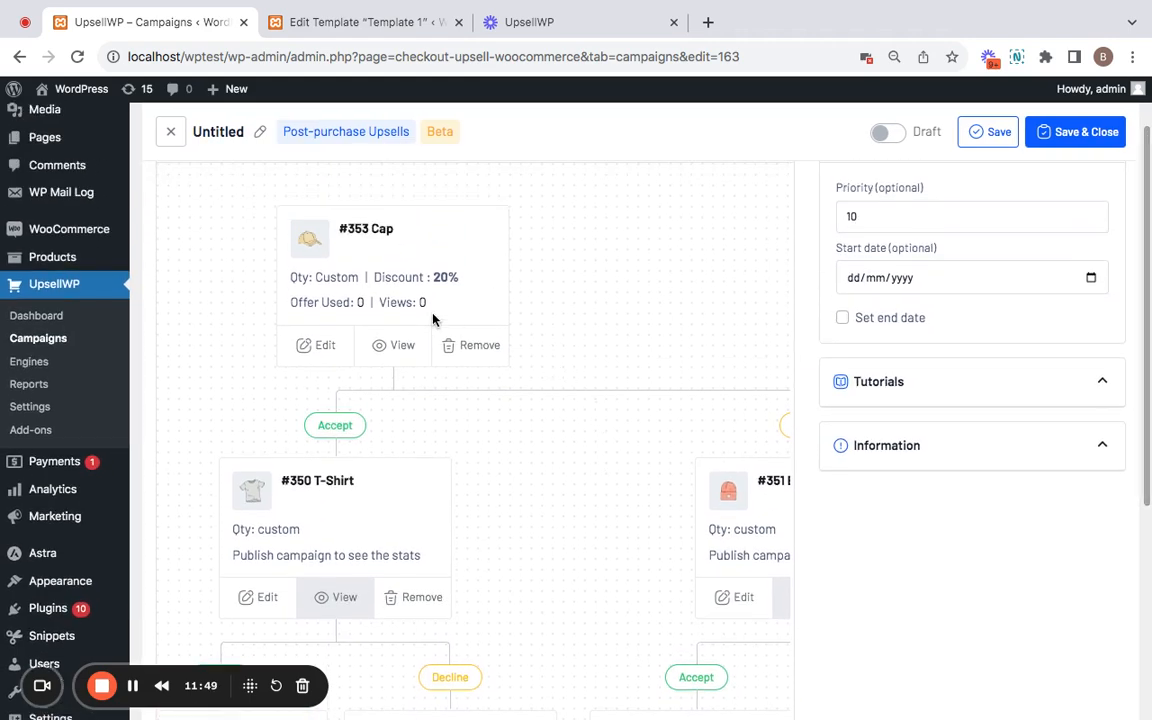
{"action": "scroll", "coordinate": [435, 307], "scroll_direction": "right", "scroll_amount": 2}
{"action": "scroll", "coordinate": [500, 389], "scroll_direction": "right", "scroll_amount": 3}
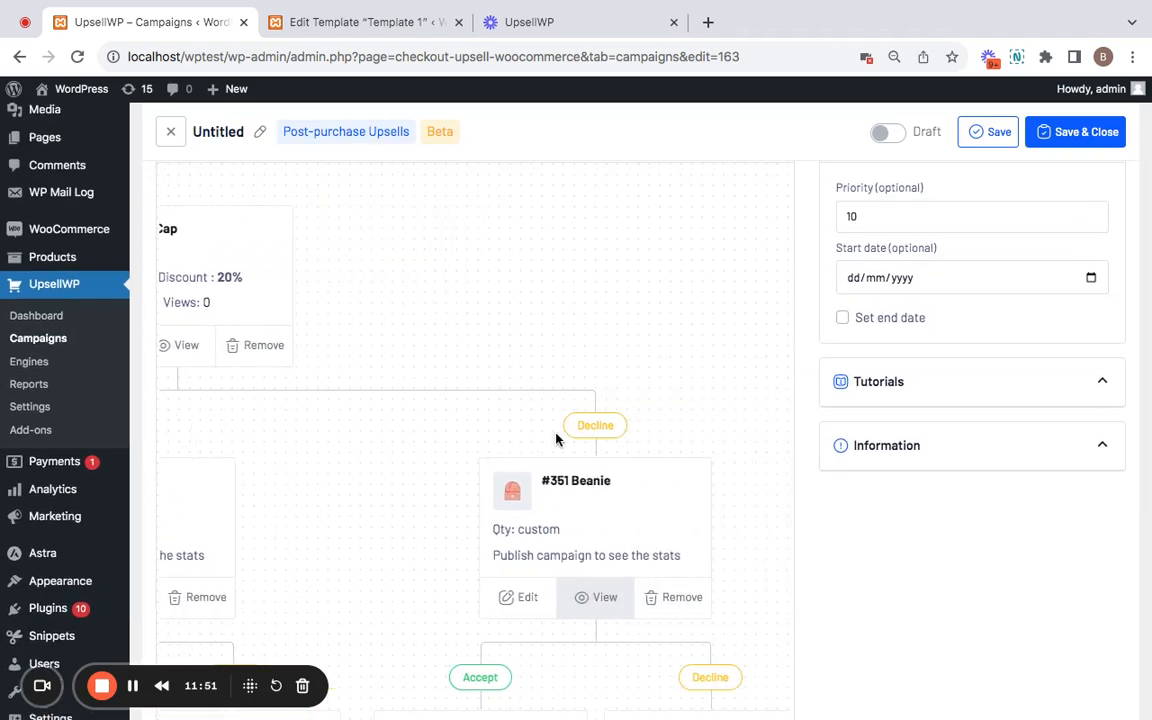
{"action": "scroll", "coordinate": [555, 437], "scroll_direction": "down", "scroll_amount": 2}
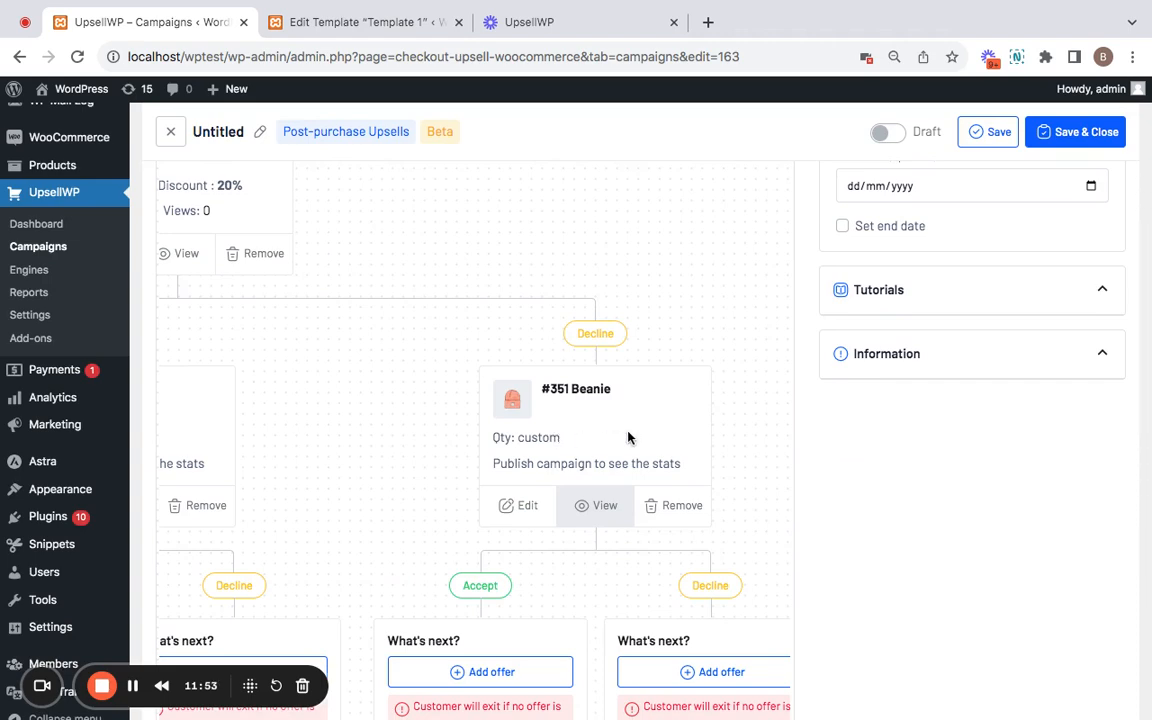
{"action": "scroll", "coordinate": [628, 437], "scroll_direction": "left", "scroll_amount": 2}
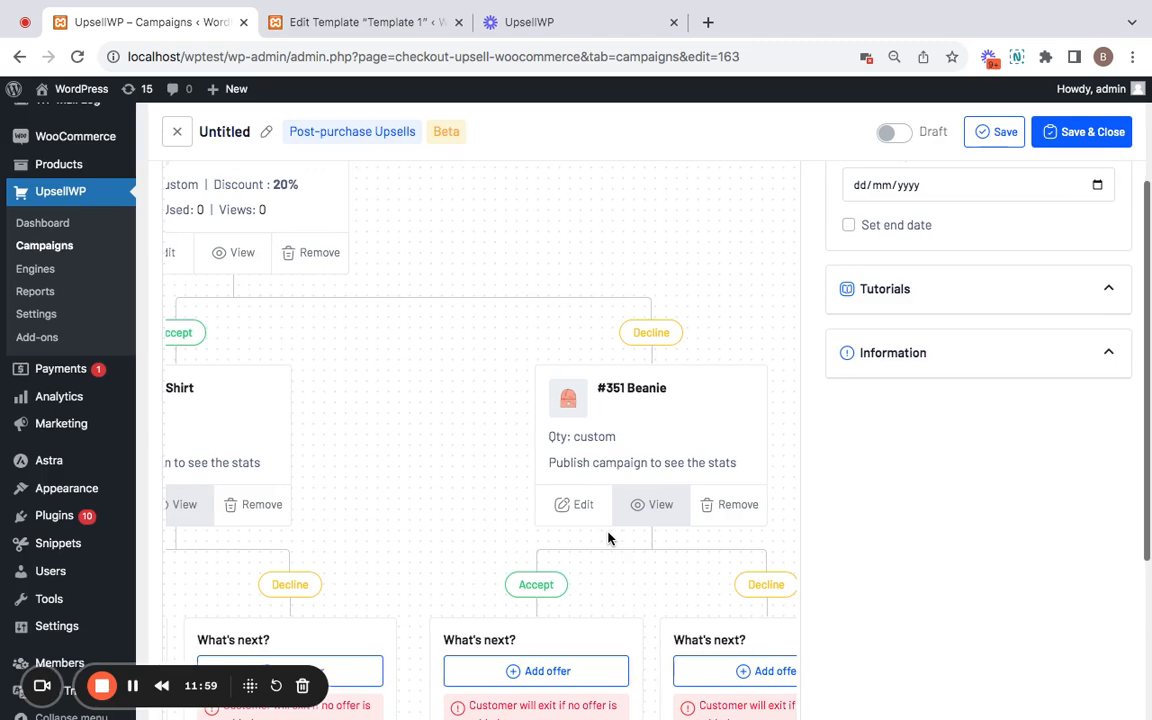
{"action": "scroll", "coordinate": [447, 465], "scroll_direction": "left", "scroll_amount": 5}
{"action": "scroll", "coordinate": [447, 465], "scroll_direction": "down", "scroll_amount": 3}
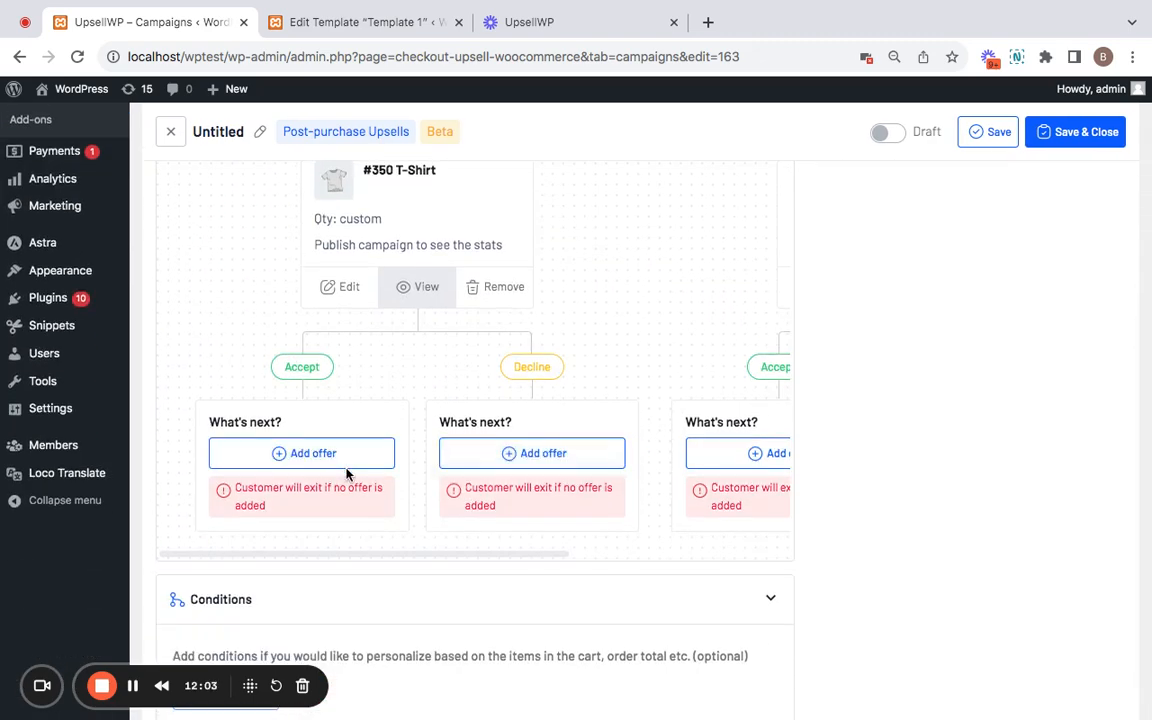
{"action": "scroll", "coordinate": [347, 474], "scroll_direction": "up", "scroll_amount": 1}
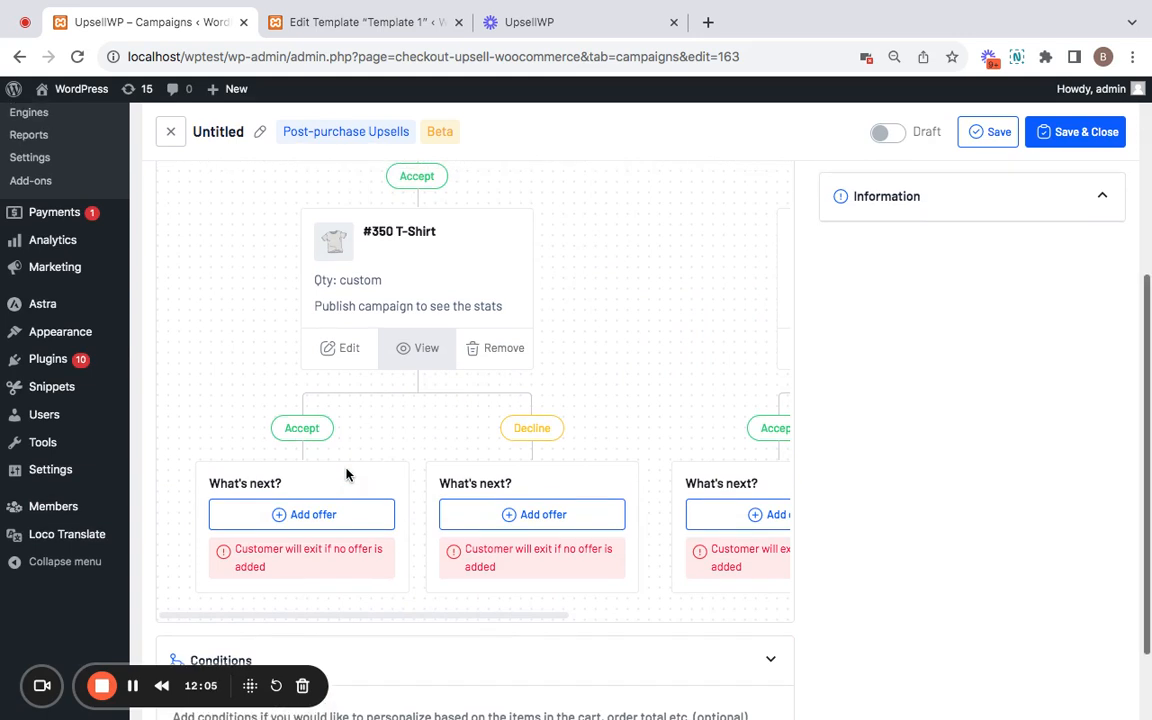
{"action": "scroll", "coordinate": [347, 474], "scroll_direction": "up", "scroll_amount": 1}
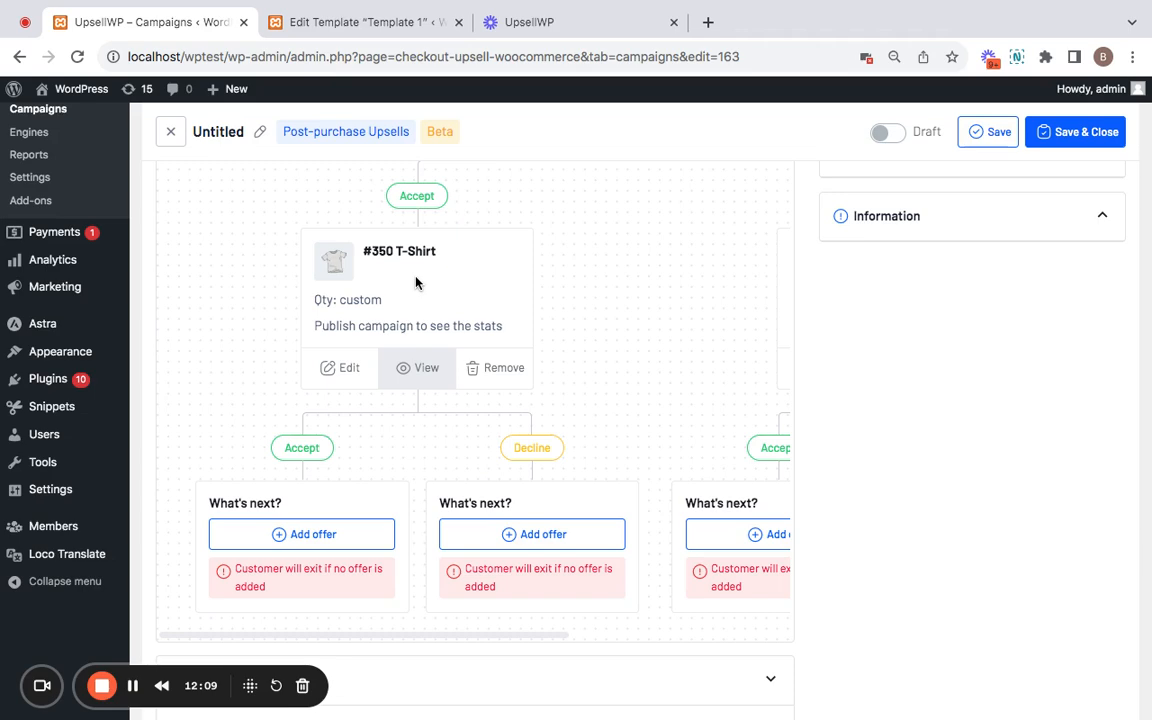
{"action": "scroll", "coordinate": [524, 390], "scroll_direction": "right", "scroll_amount": 3}
{"action": "scroll", "coordinate": [524, 390], "scroll_direction": "right", "scroll_amount": 2}
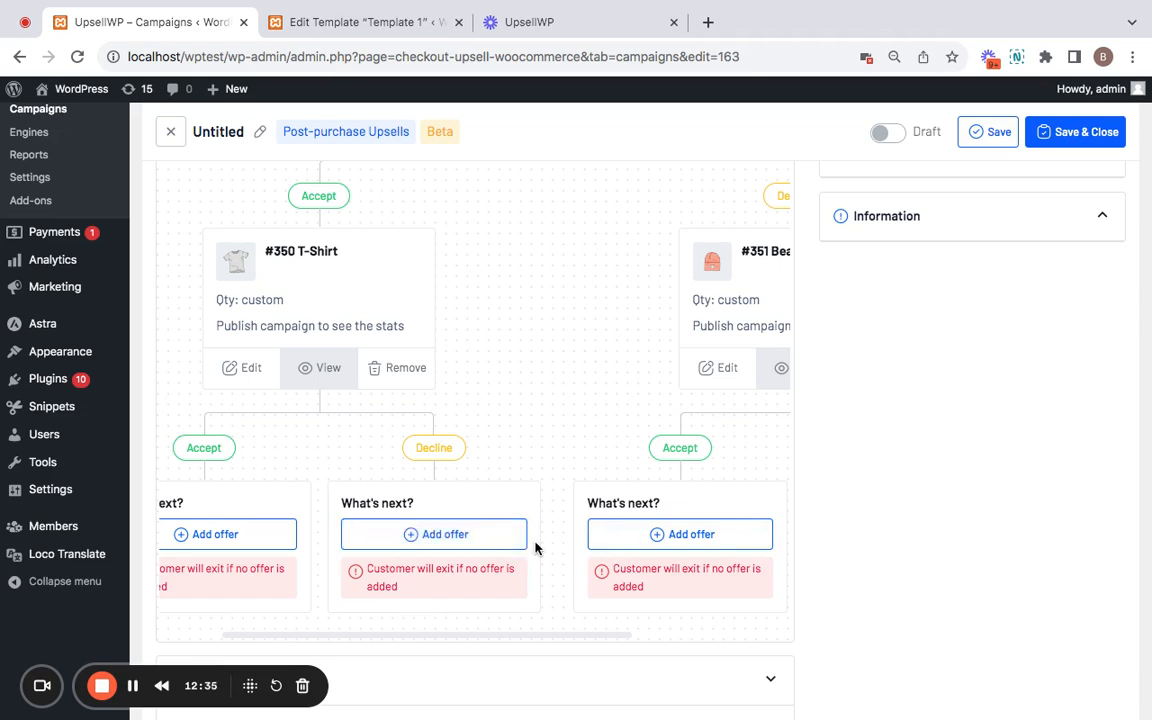
Examine the condition types available for personalizing the campaign, and close the condition form without adding one
{"action": "scroll", "coordinate": [535, 548], "scroll_direction": "down", "scroll_amount": 1}
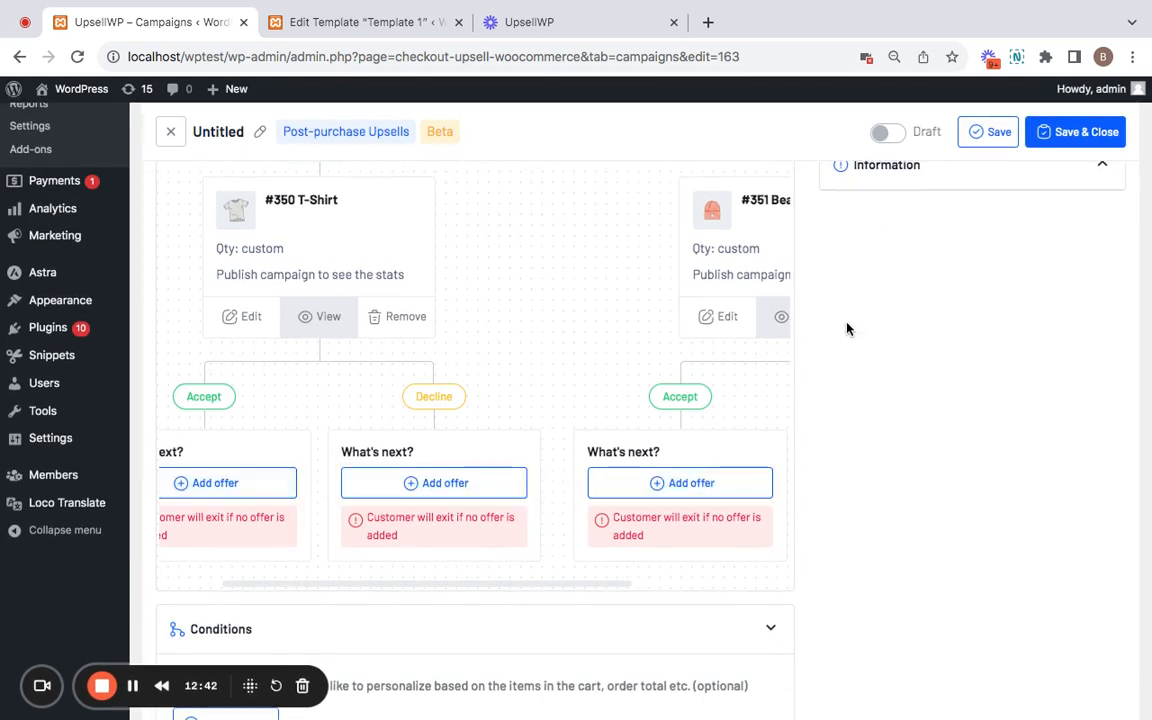
{"action": "scroll", "coordinate": [481, 391], "scroll_direction": "down", "scroll_amount": 2}
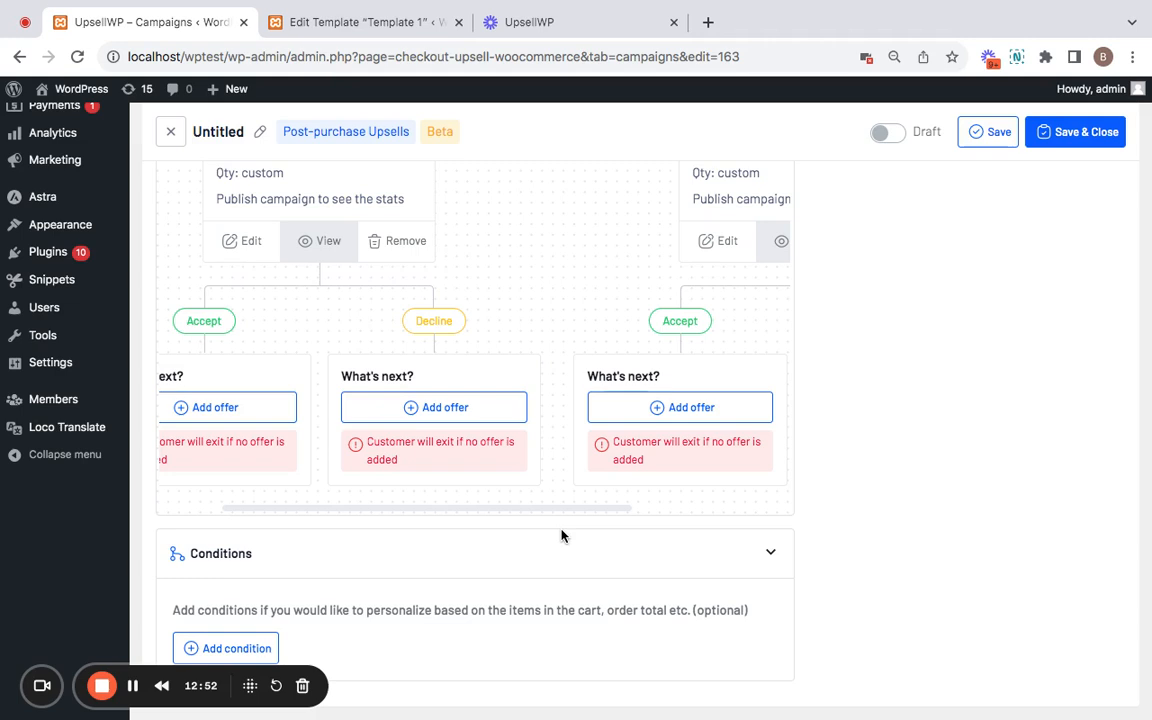
{"action": "left_click", "coordinate": [680, 563]}
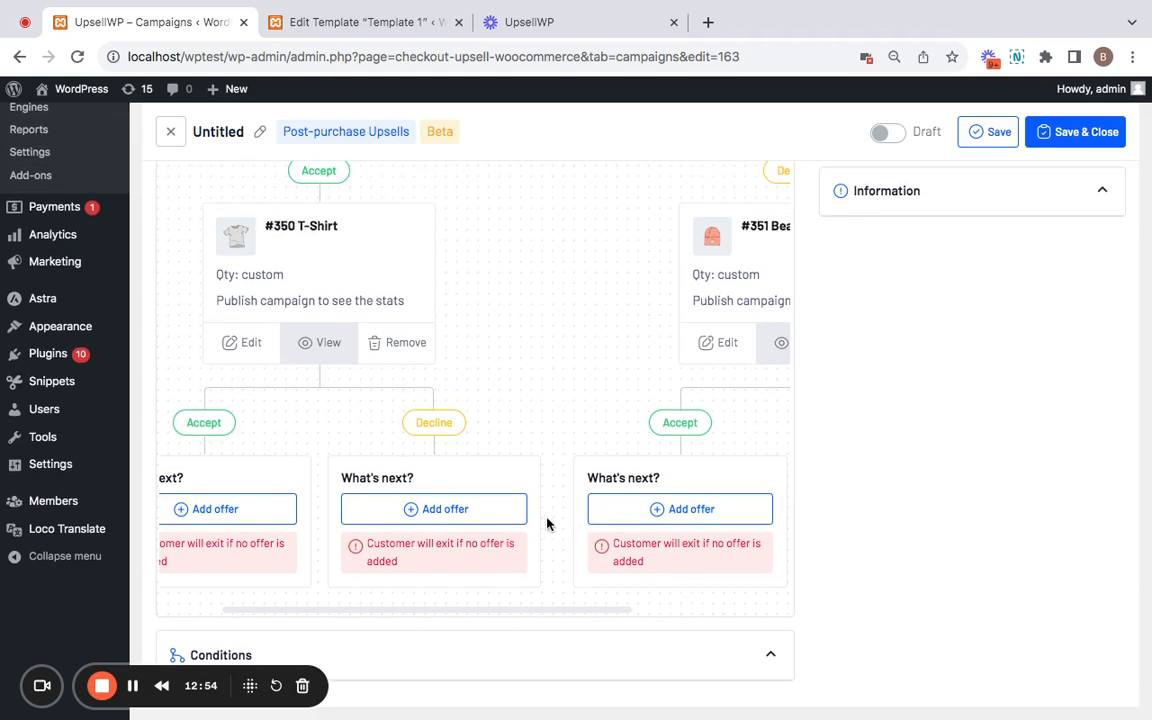
{"action": "left_click", "coordinate": [693, 655]}
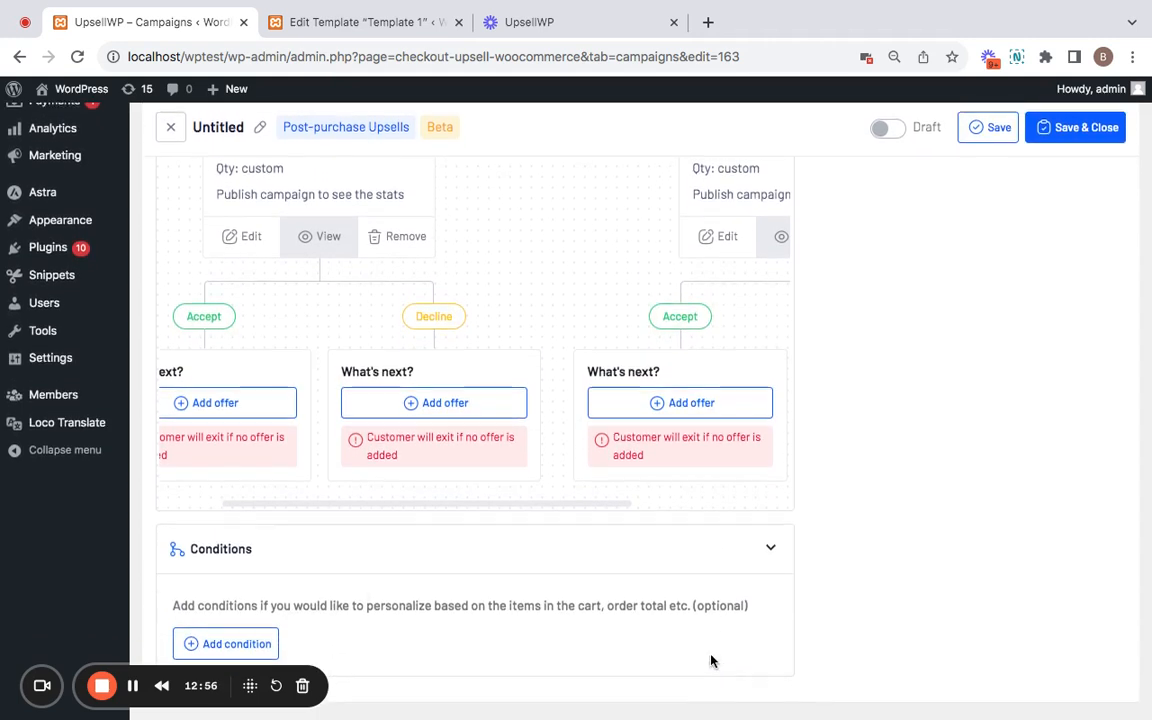
{"action": "left_click", "coordinate": [242, 650]}
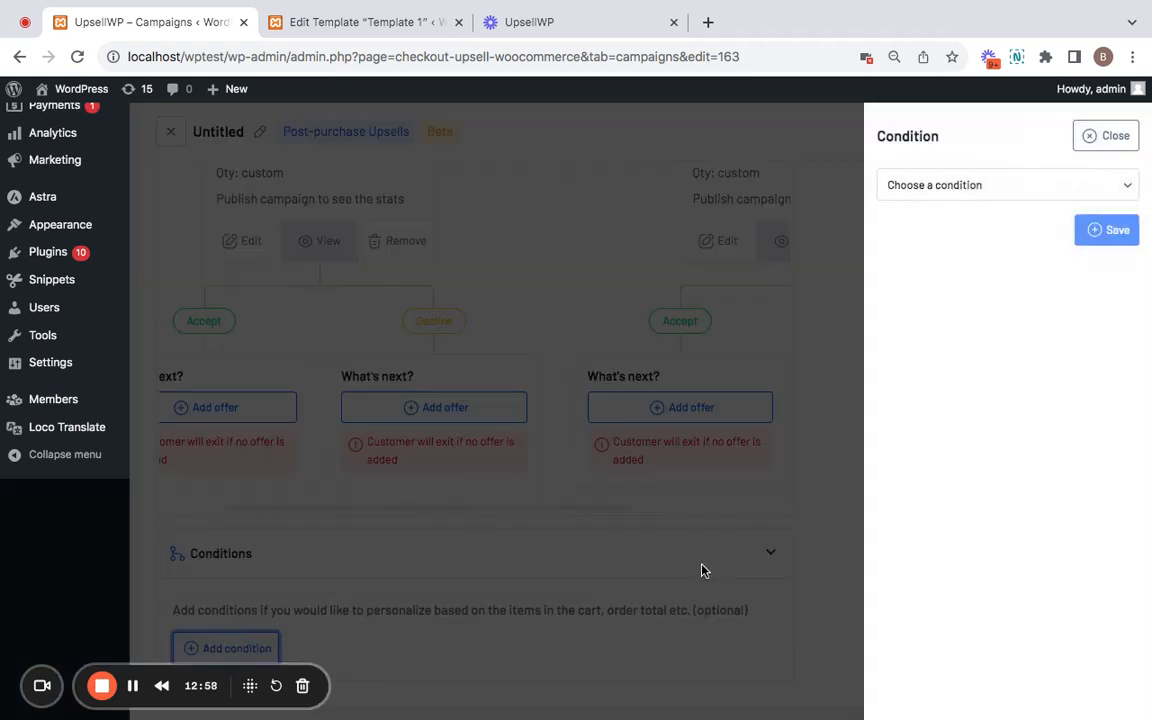
{"action": "left_click", "coordinate": [933, 189]}
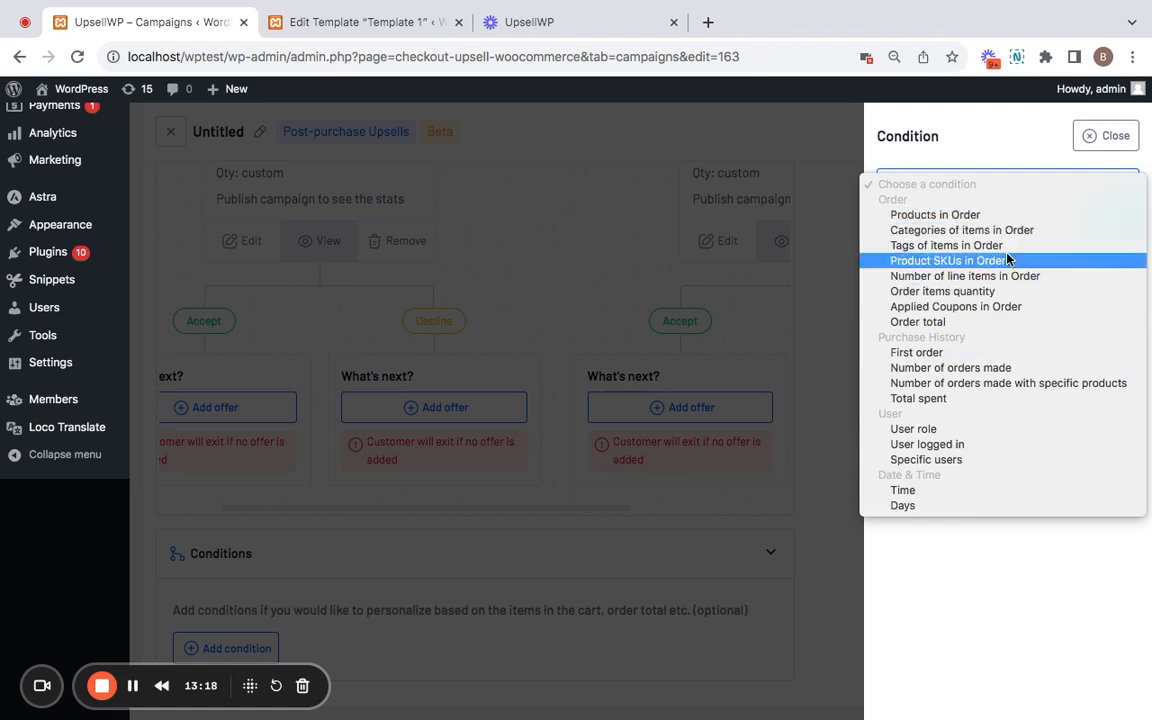
{"action": "left_click", "coordinate": [818, 405]}
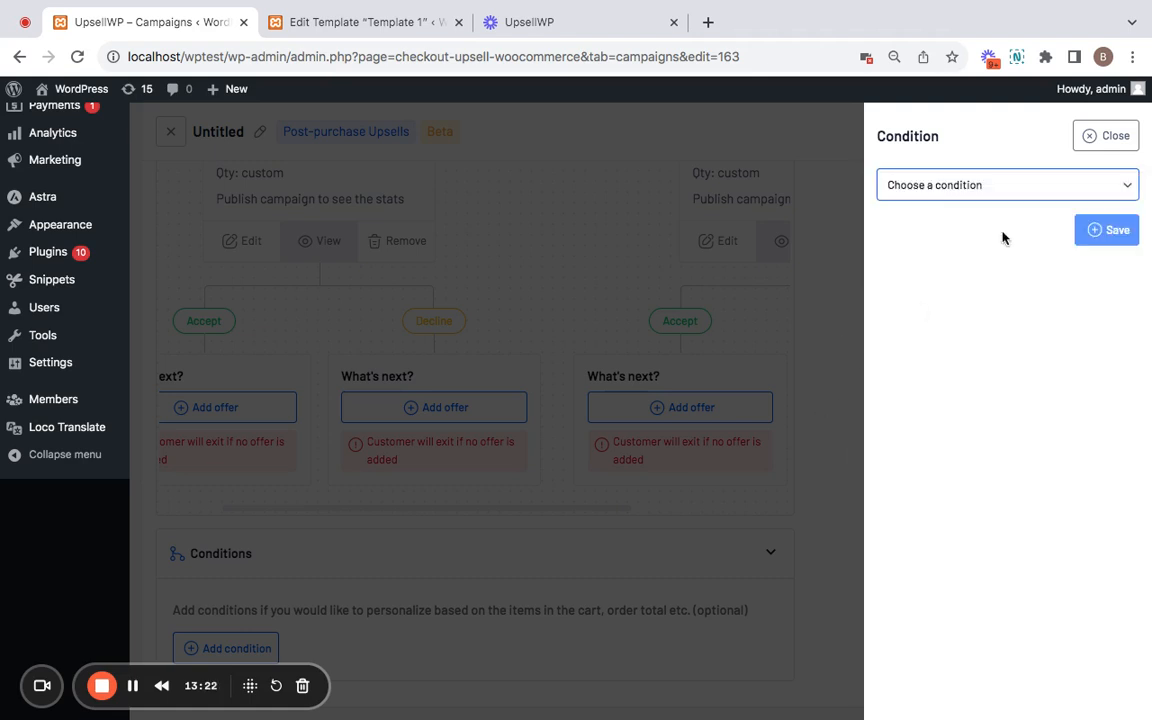
{"action": "left_click", "coordinate": [1100, 136]}
Switch the campaign from draft to active, save it and return to the campaign list
{"action": "scroll", "coordinate": [848, 440], "scroll_direction": "up", "scroll_amount": 5}
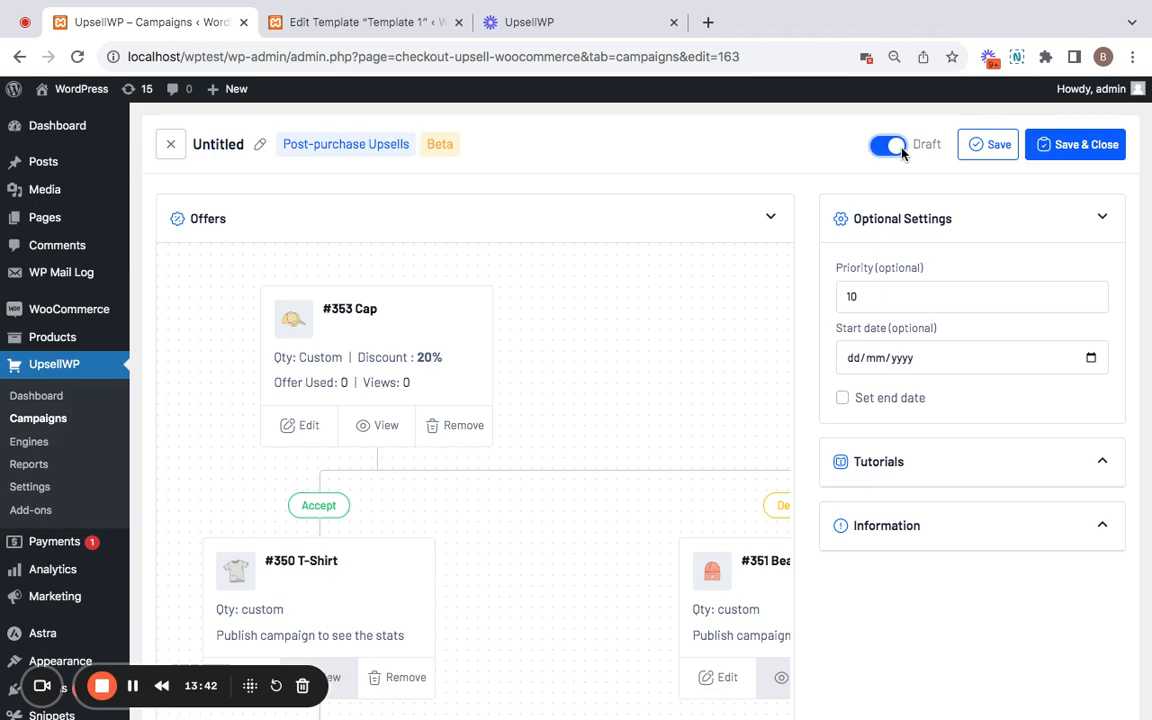
{"action": "left_click", "coordinate": [1066, 154]}
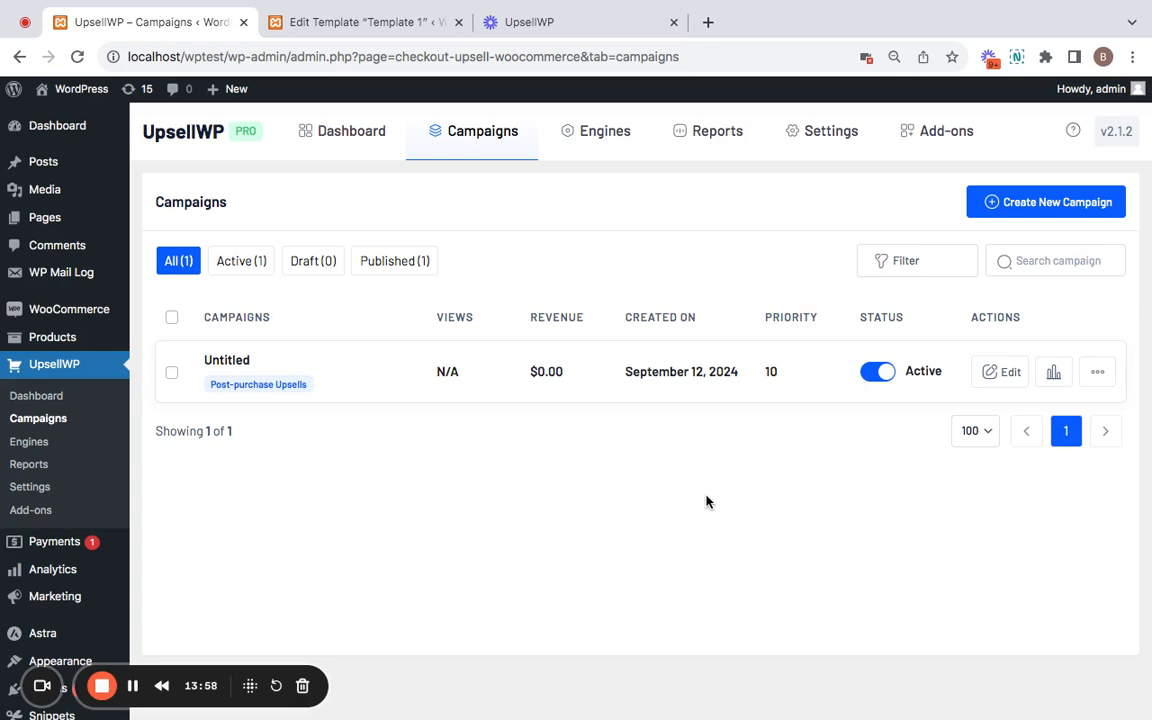
Open the storefront in a separate browser tab and add the Album and the Beanie to the cart
{"action": "right_click", "coordinate": [74, 88]}
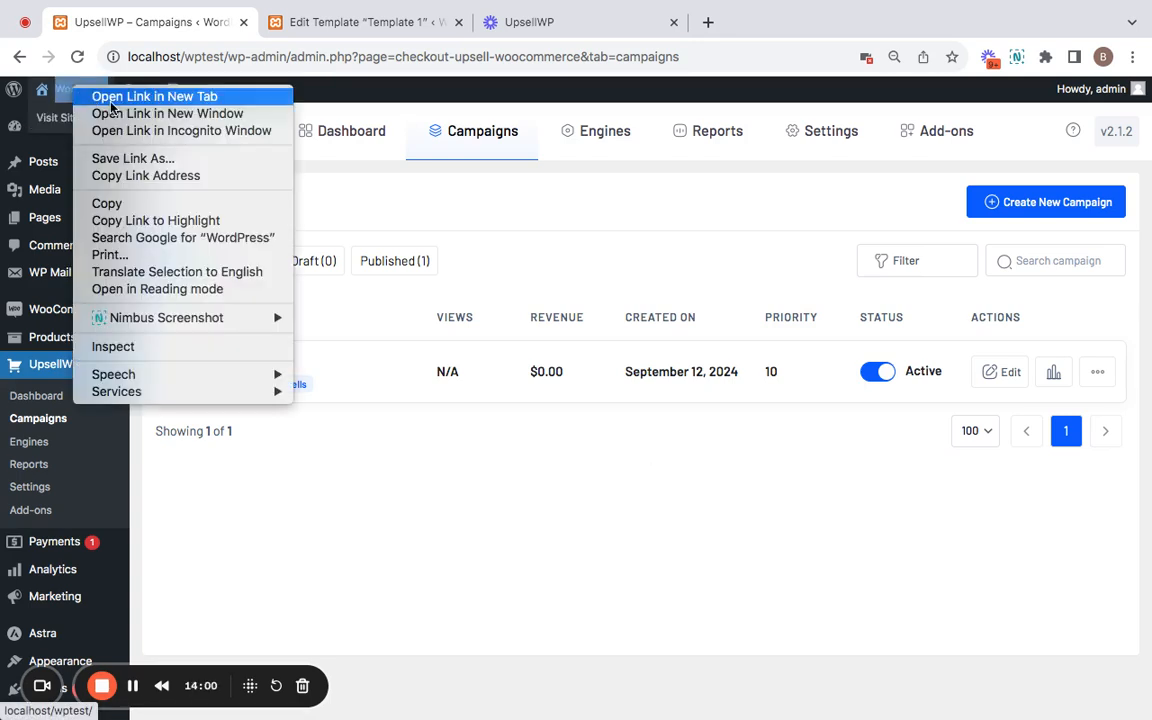
{"action": "left_click", "coordinate": [112, 97]}
{"action": "left_click", "coordinate": [540, 23]}
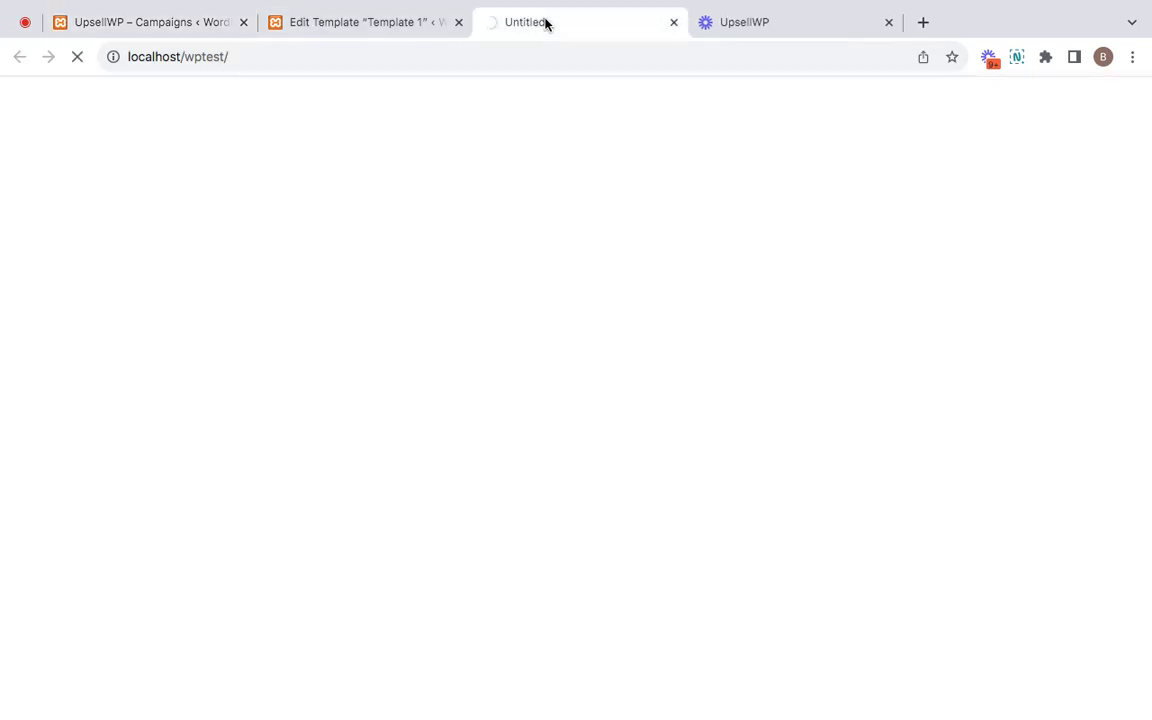
{"action": "scroll", "coordinate": [432, 285], "scroll_direction": "down", "scroll_amount": 2}
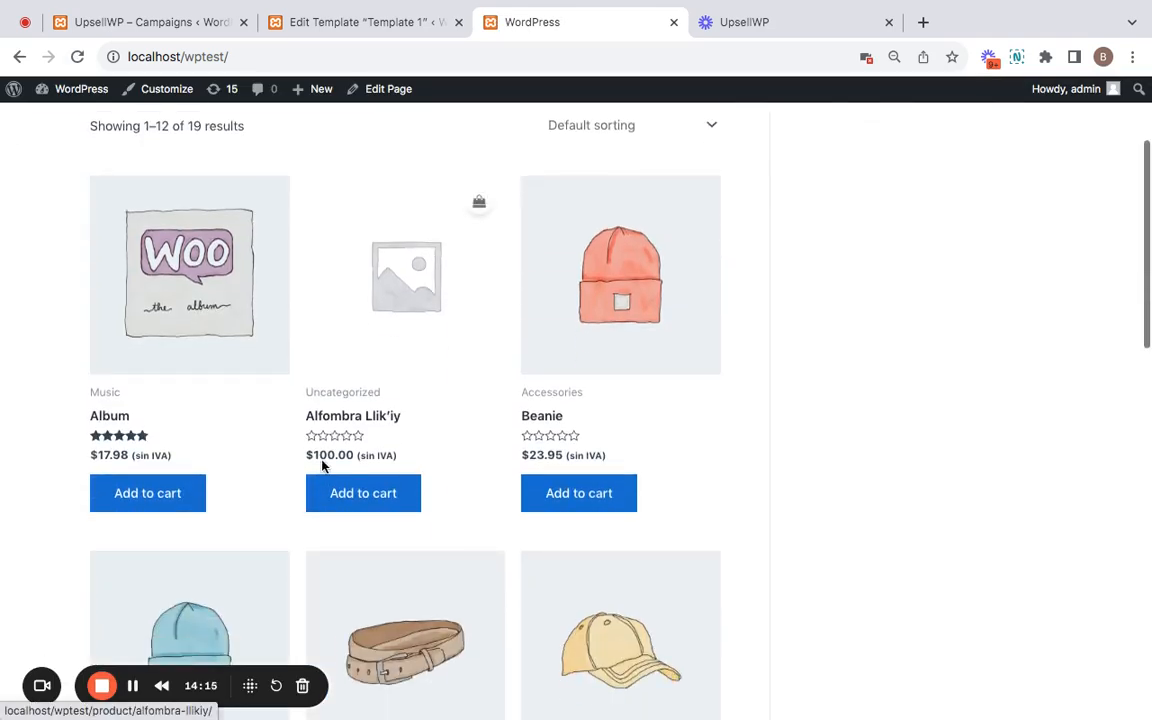
{"action": "left_click", "coordinate": [180, 487]}
{"action": "scroll", "coordinate": [466, 476], "scroll_direction": "down", "scroll_amount": 2}
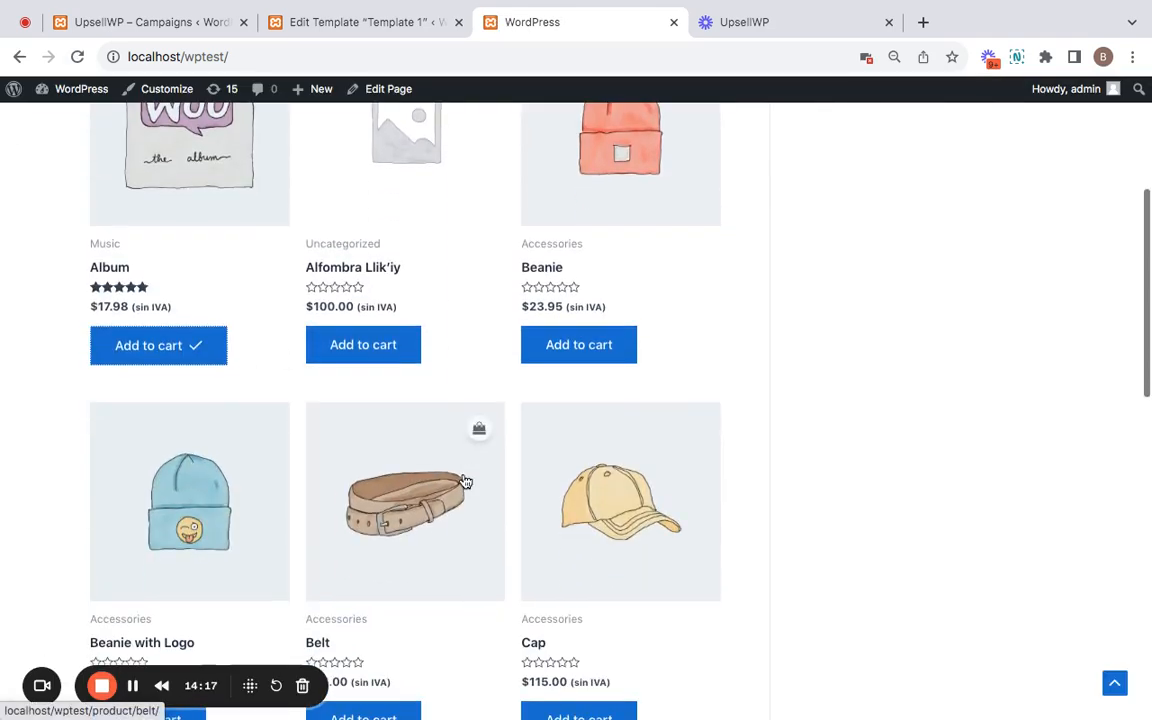
{"action": "left_click", "coordinate": [548, 343]}
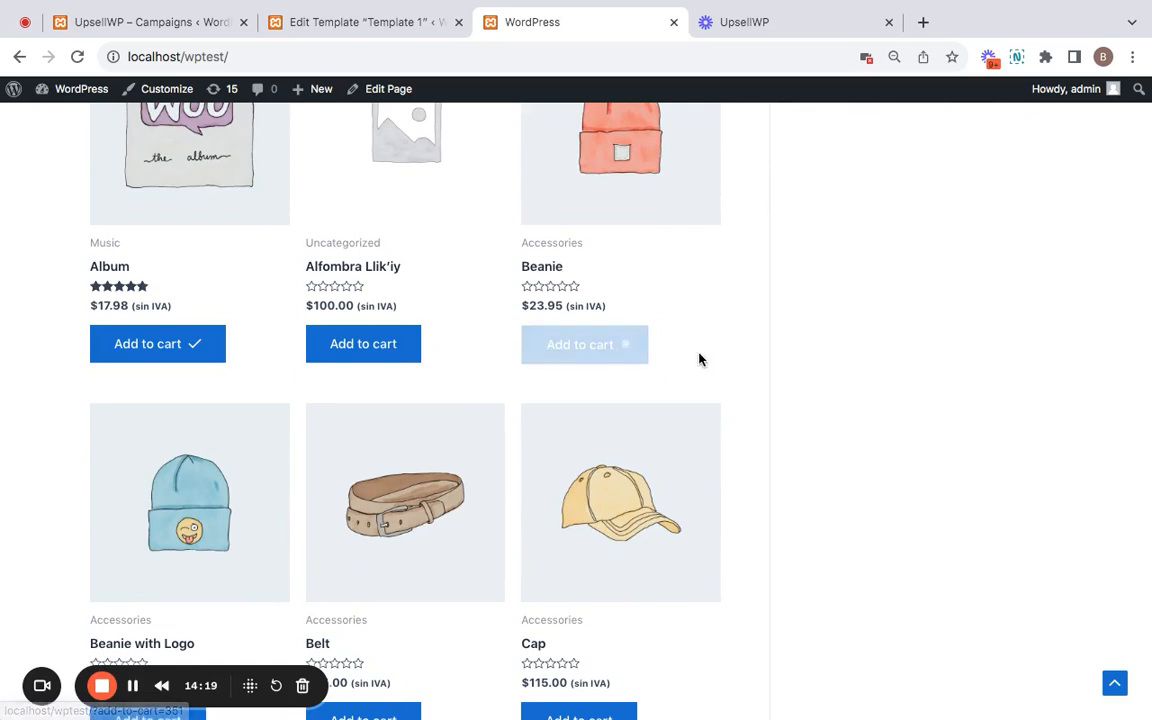
Go to the store's checkout and place the order with the prefilled billing details and direct bank transfer
{"action": "scroll", "coordinate": [702, 345], "scroll_direction": "up", "scroll_amount": 4}
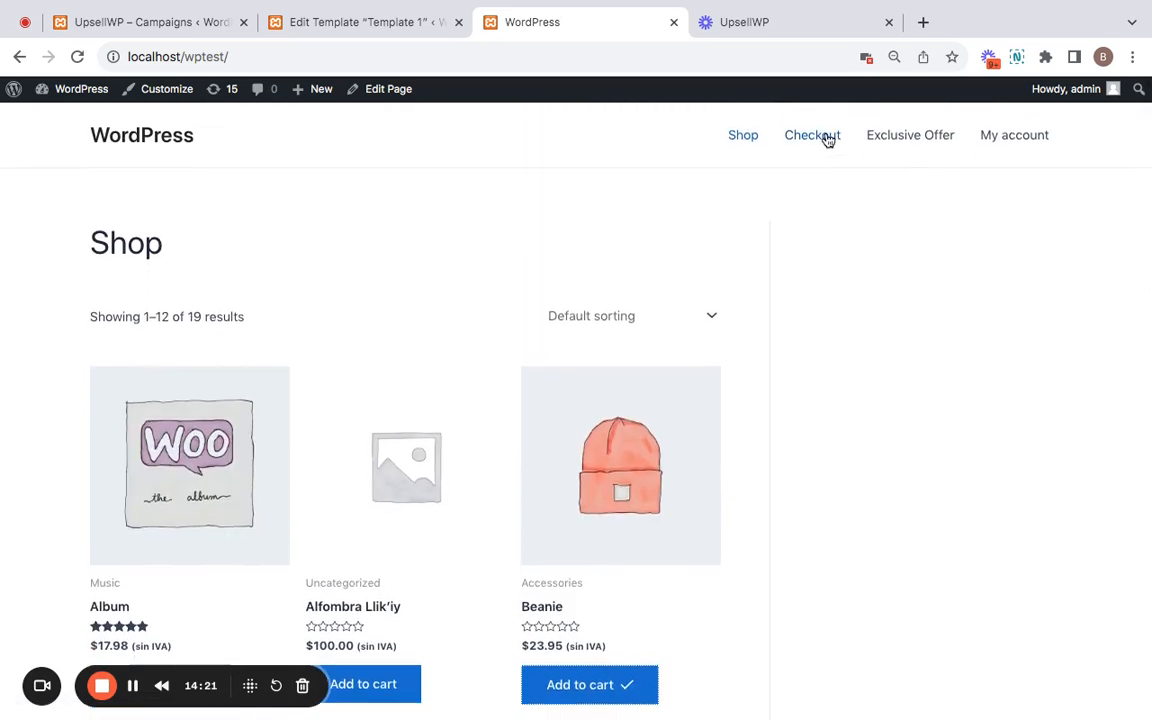
{"action": "left_click", "coordinate": [826, 139]}
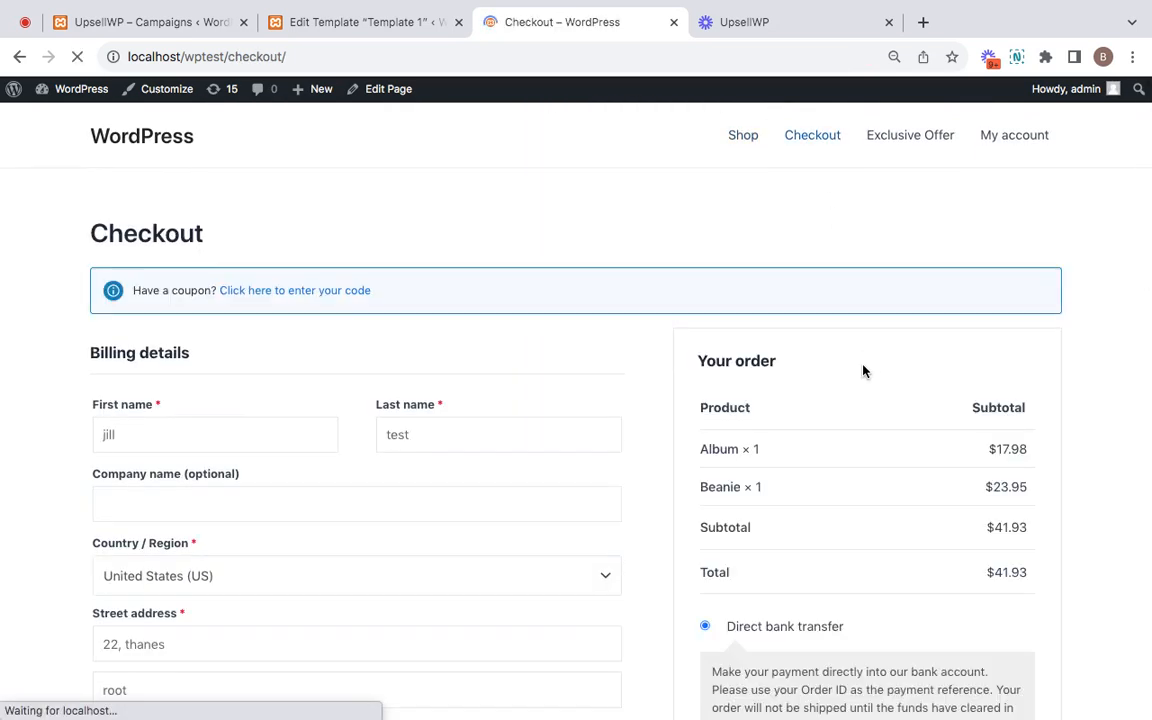
{"action": "scroll", "coordinate": [864, 371], "scroll_direction": "down", "scroll_amount": 5}
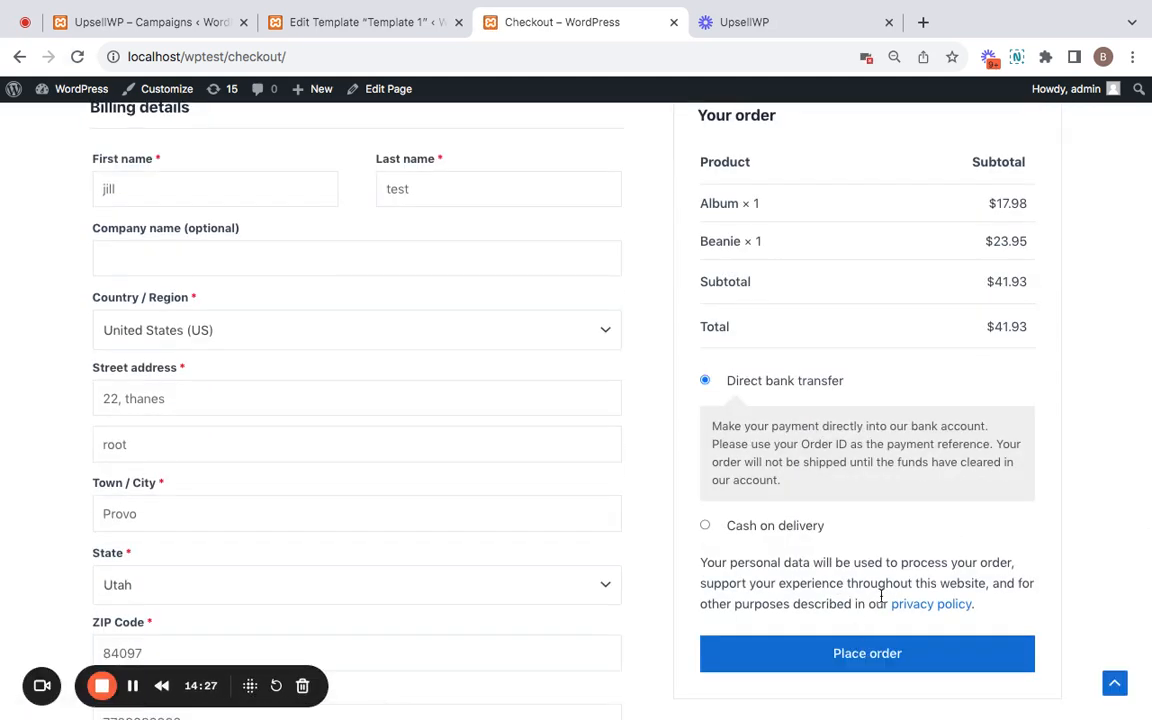
{"action": "left_click", "coordinate": [901, 655]}
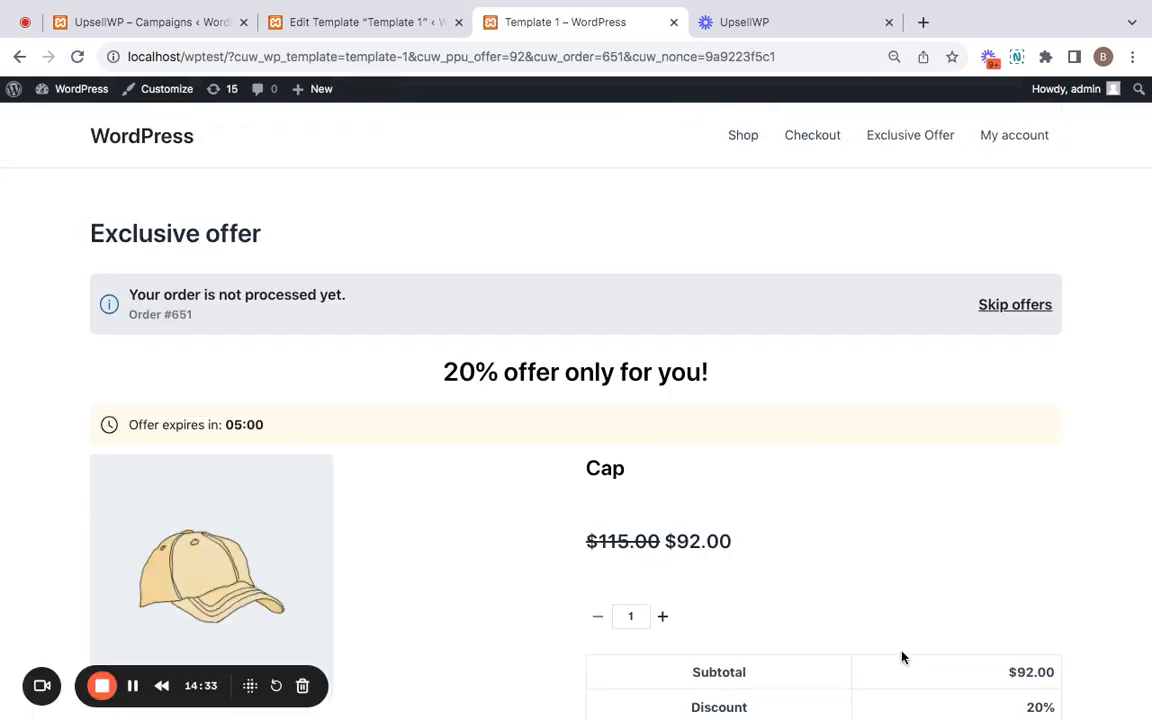
Review the 20% Cap offer page and add one Cap to the order
{"action": "scroll", "coordinate": [768, 476], "scroll_direction": "down", "scroll_amount": 2}
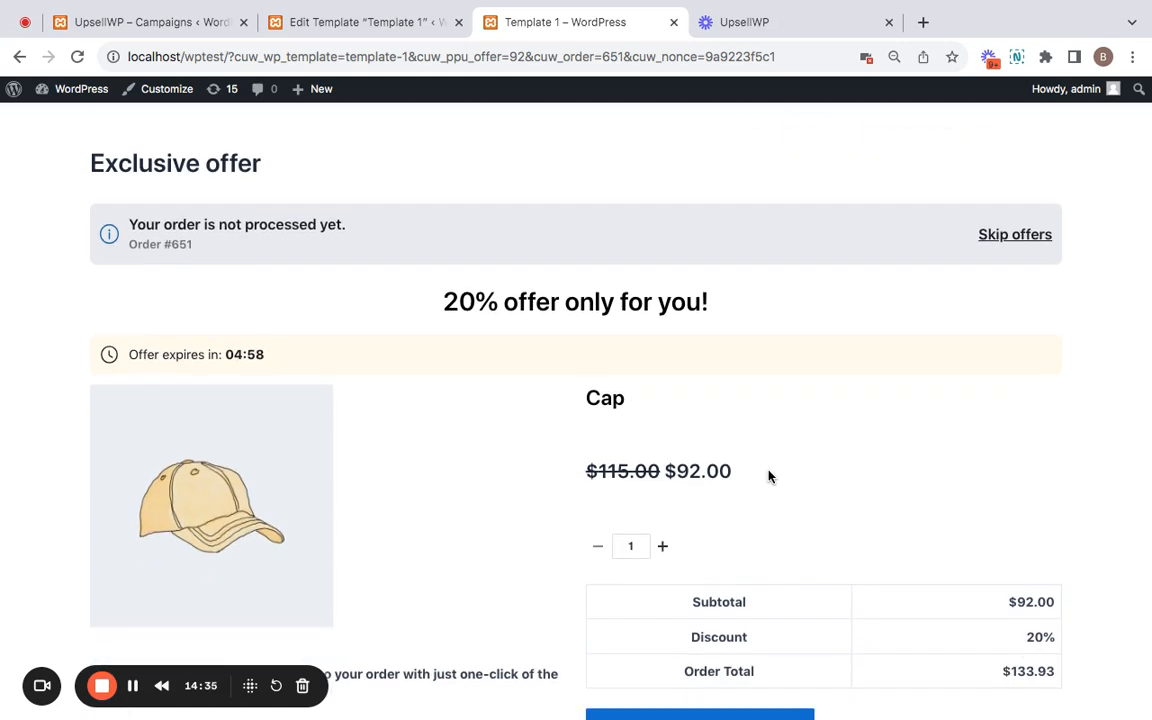
{"action": "scroll", "coordinate": [768, 476], "scroll_direction": "down", "scroll_amount": 5}
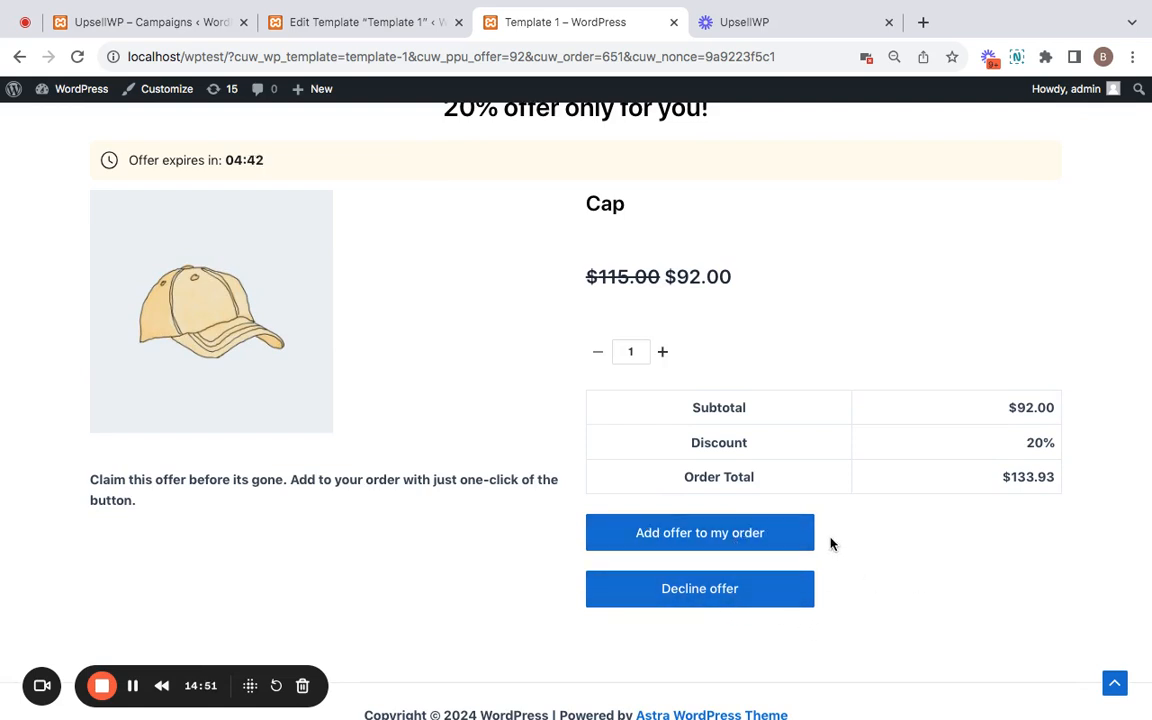
{"action": "left_click", "coordinate": [733, 541]}
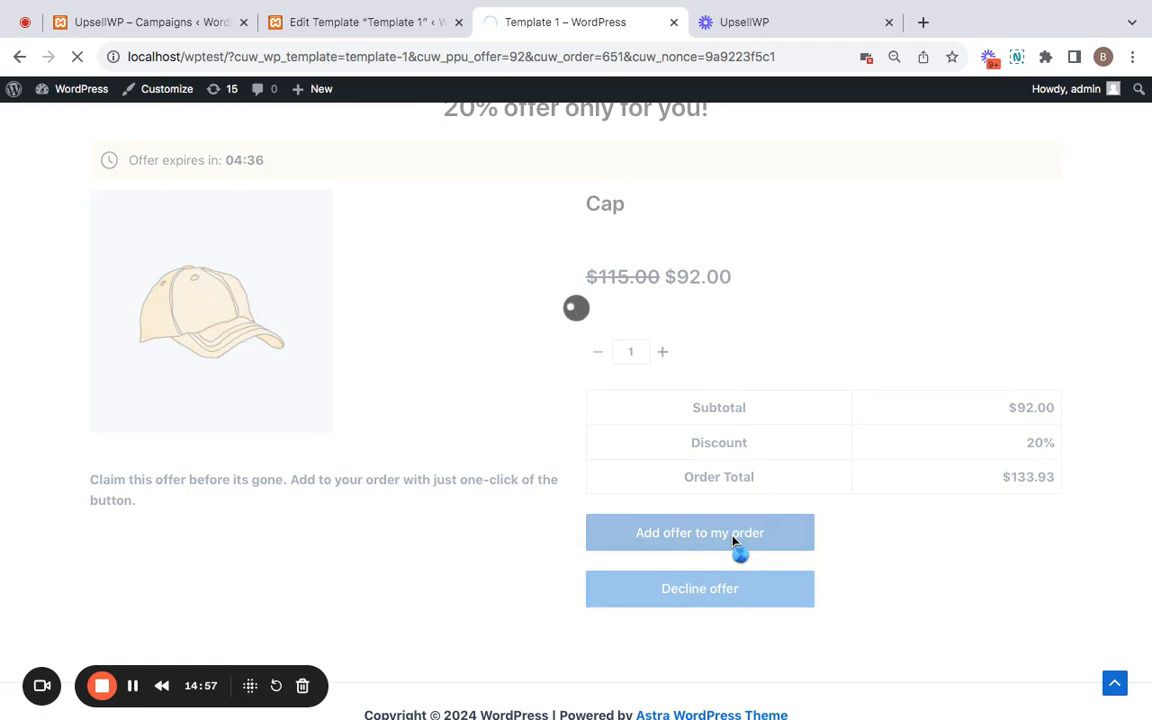
Add one T-Shirt from the follow-up offer to the order and review the completed order's details
{"action": "scroll", "coordinate": [737, 547], "scroll_direction": "down", "scroll_amount": 3}
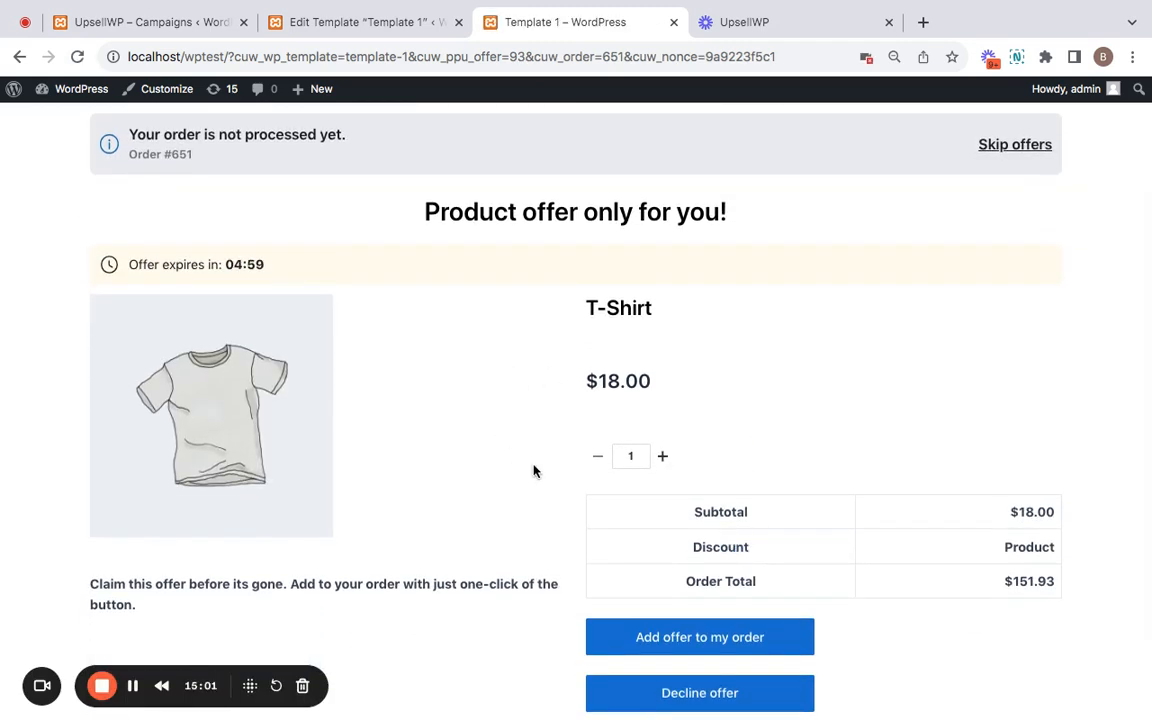
{"action": "scroll", "coordinate": [589, 447], "scroll_direction": "down", "scroll_amount": 2}
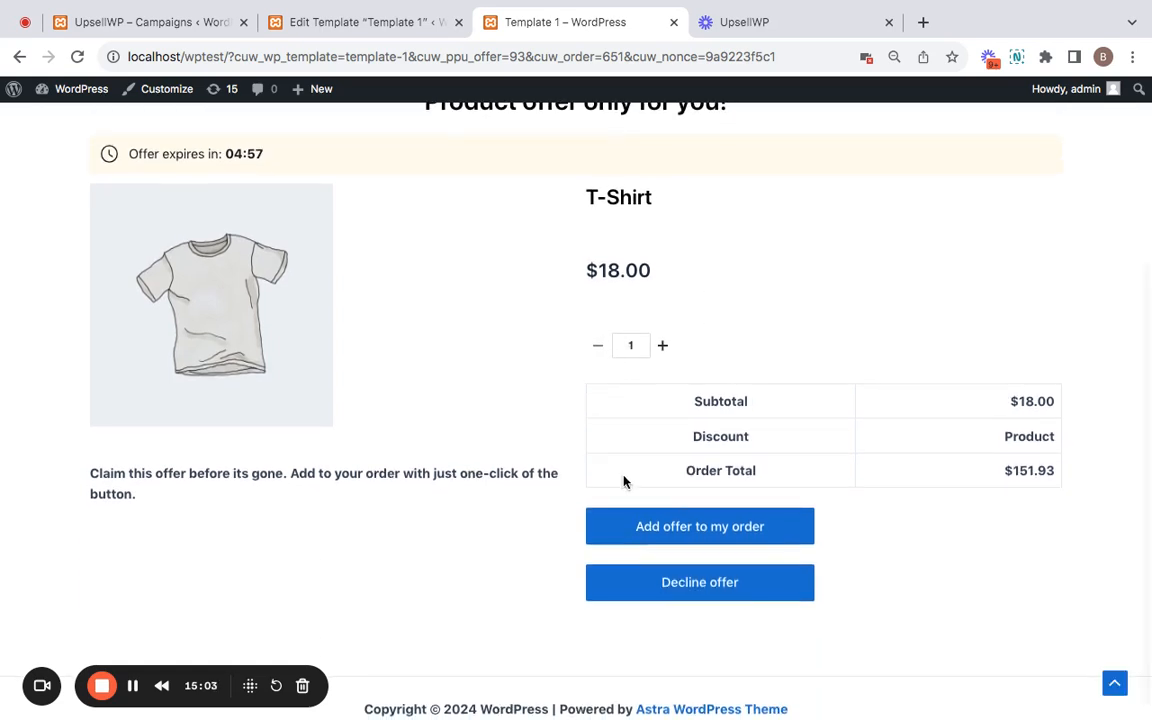
{"action": "left_click", "coordinate": [720, 537]}
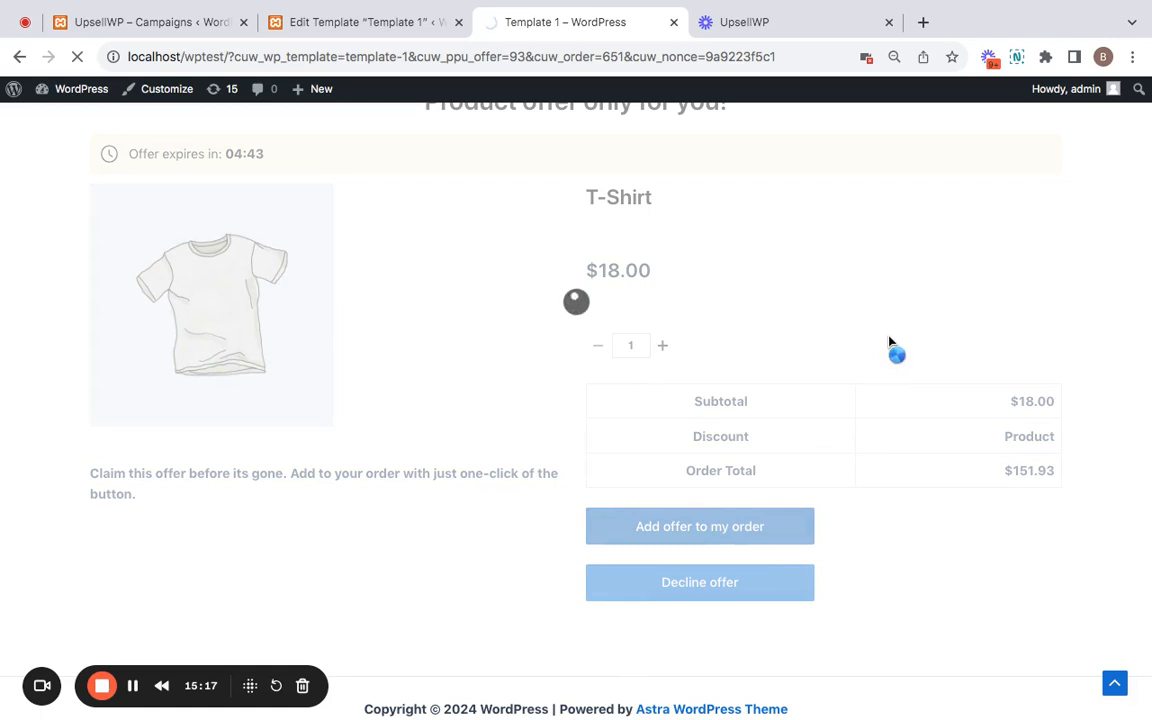
{"action": "scroll", "coordinate": [414, 541], "scroll_direction": "down", "scroll_amount": 2}
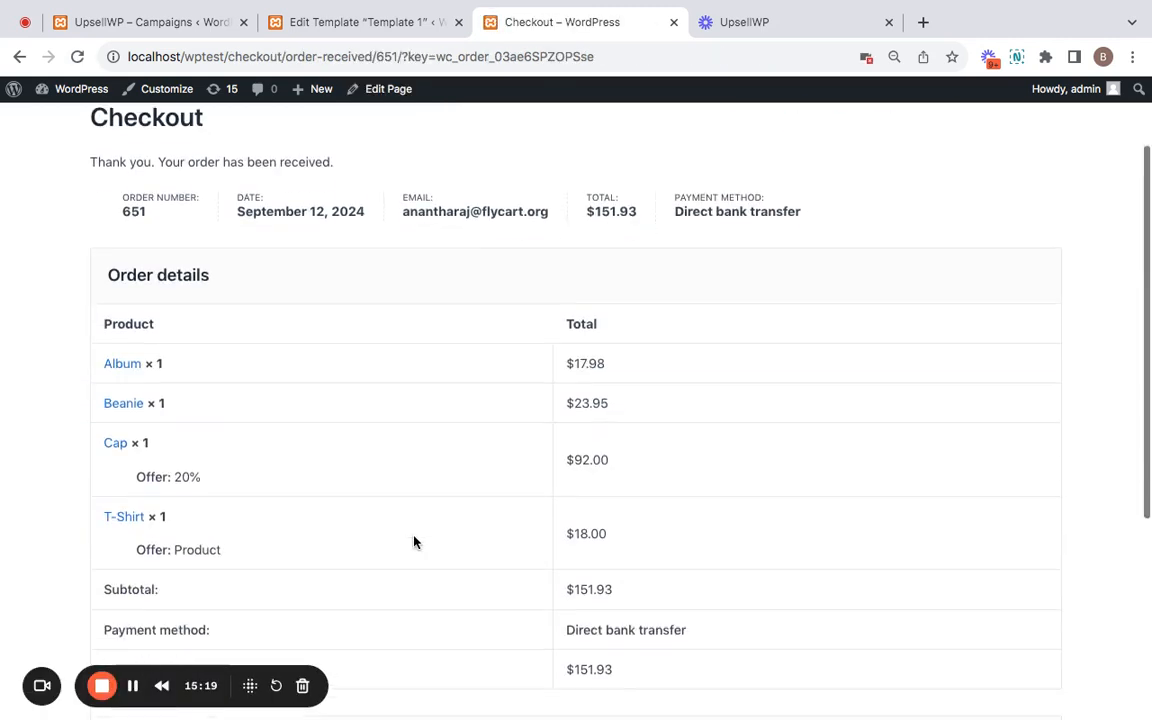
{"action": "scroll", "coordinate": [414, 541], "scroll_direction": "down", "scroll_amount": 1}
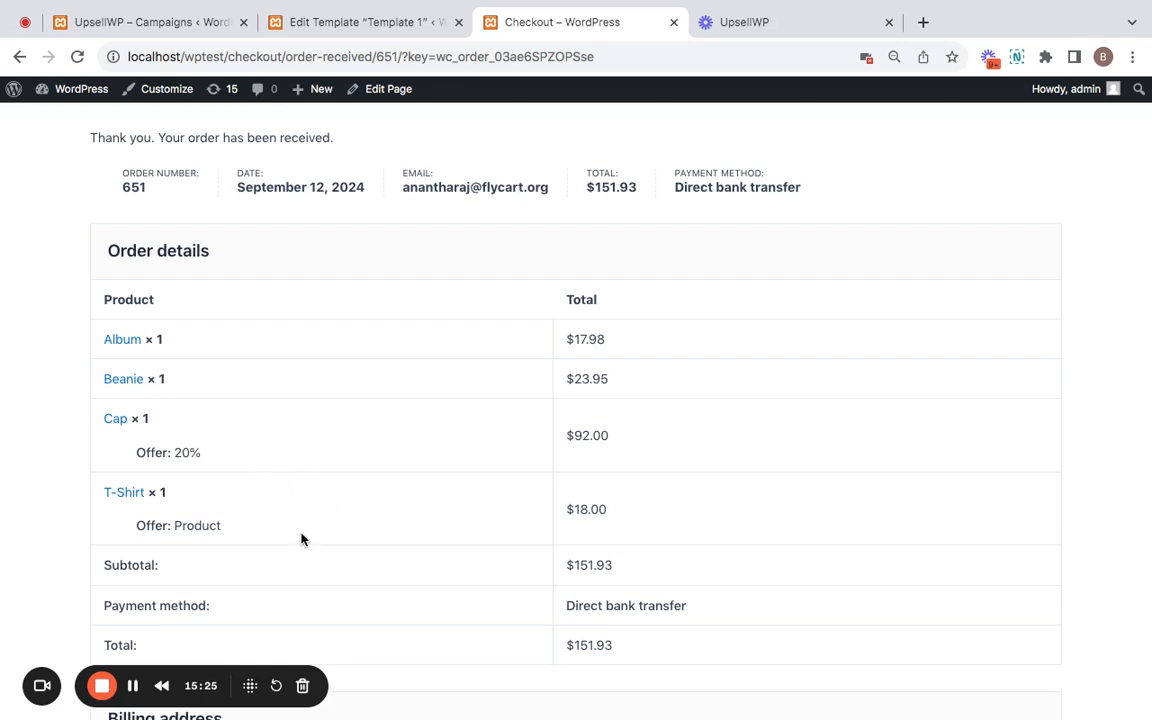
{"action": "scroll", "coordinate": [302, 540], "scroll_direction": "down", "scroll_amount": 1}
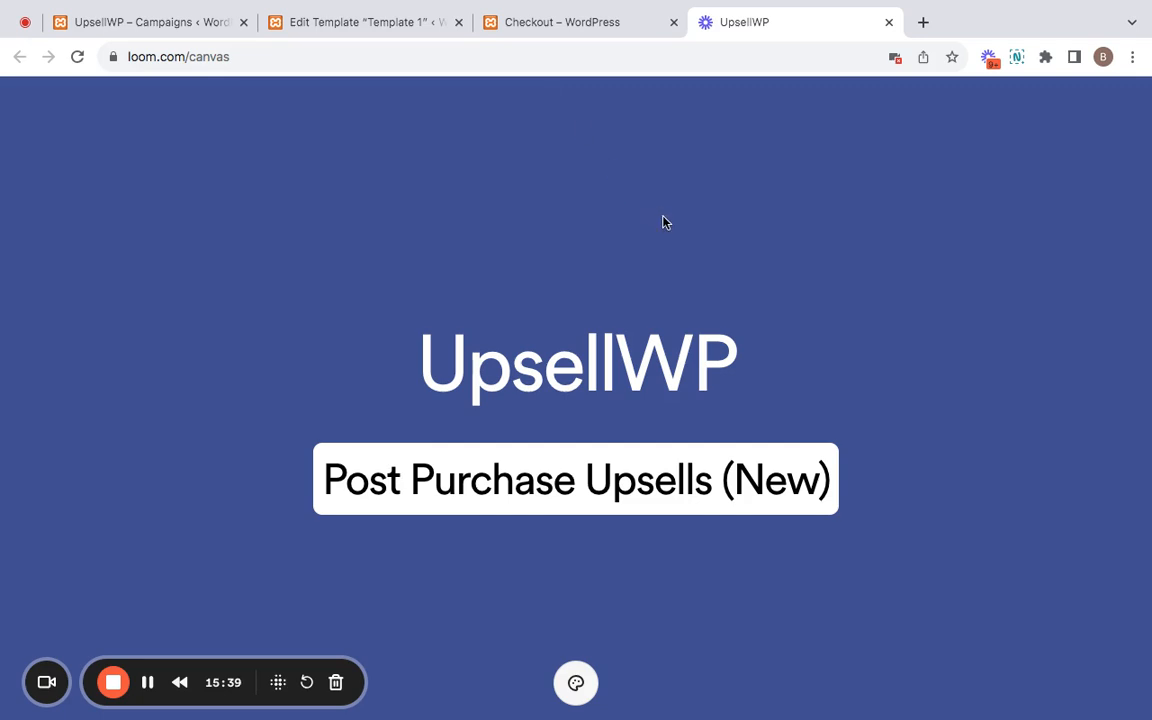